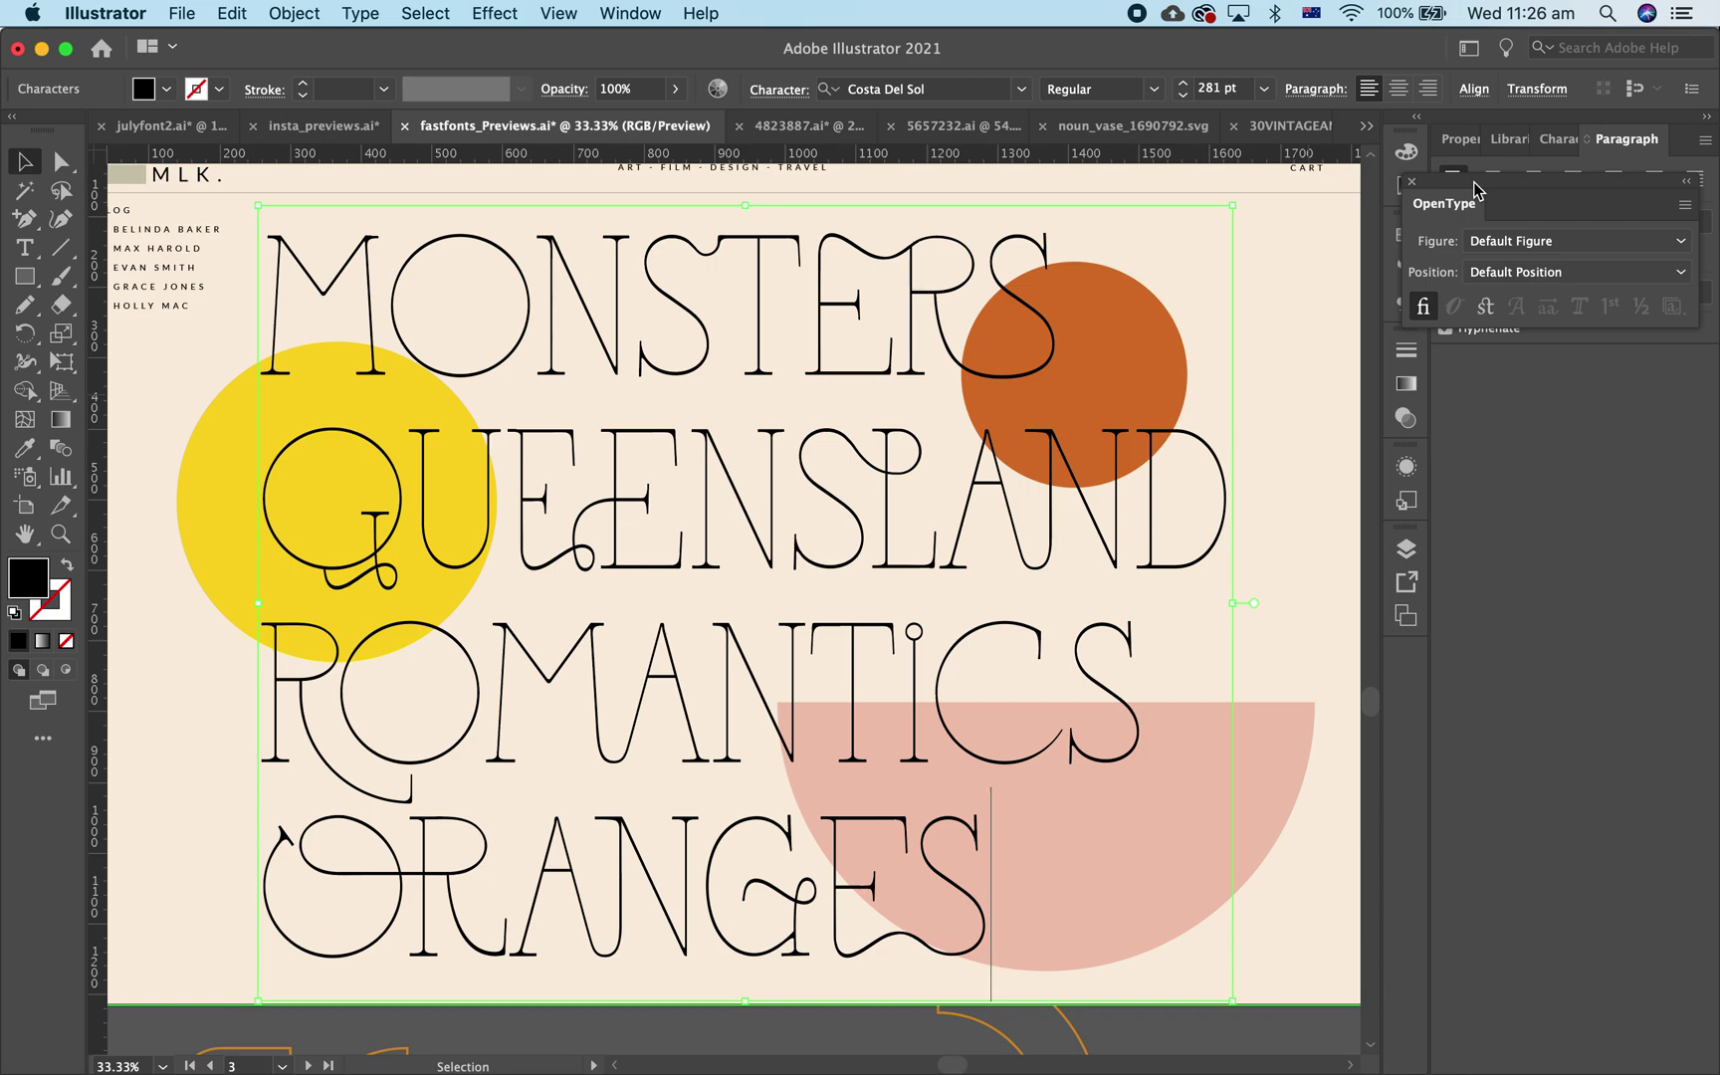
Step: Enable Standard Ligatures on the headline text so MO in MONSTERS joins with a swash
click(26, 249)
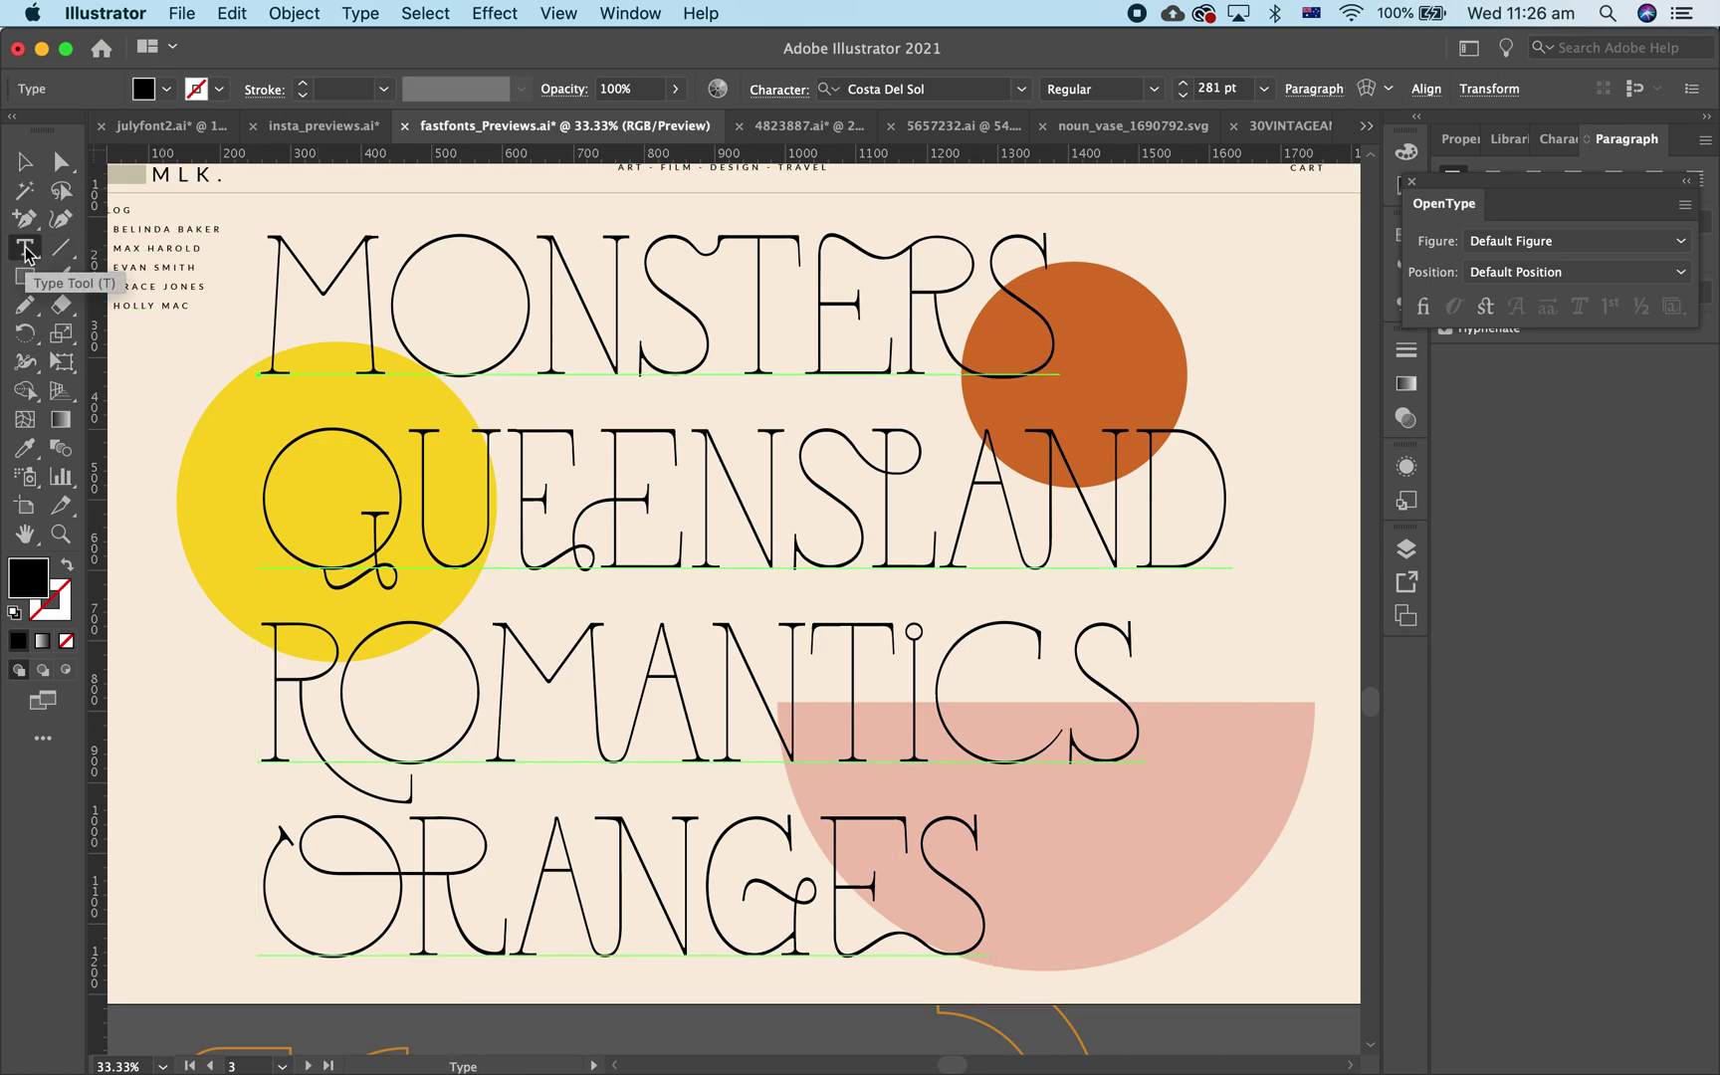
click(24, 161)
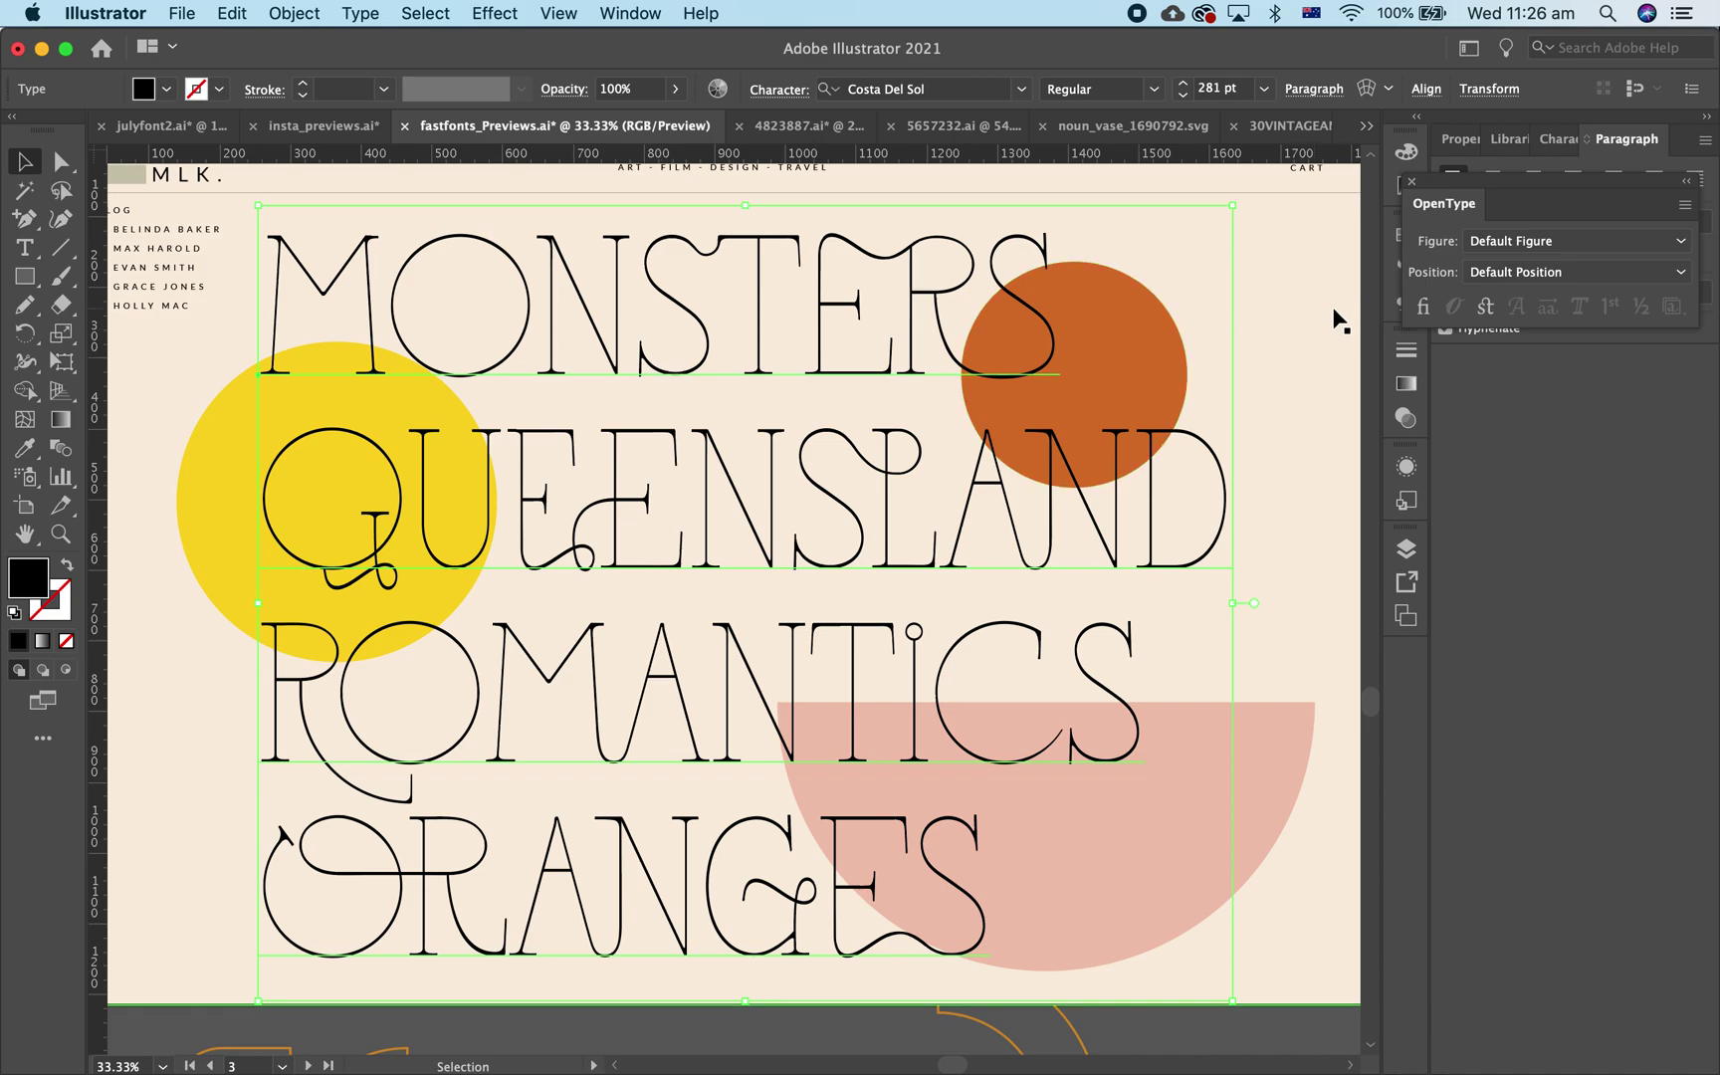
click(1422, 307)
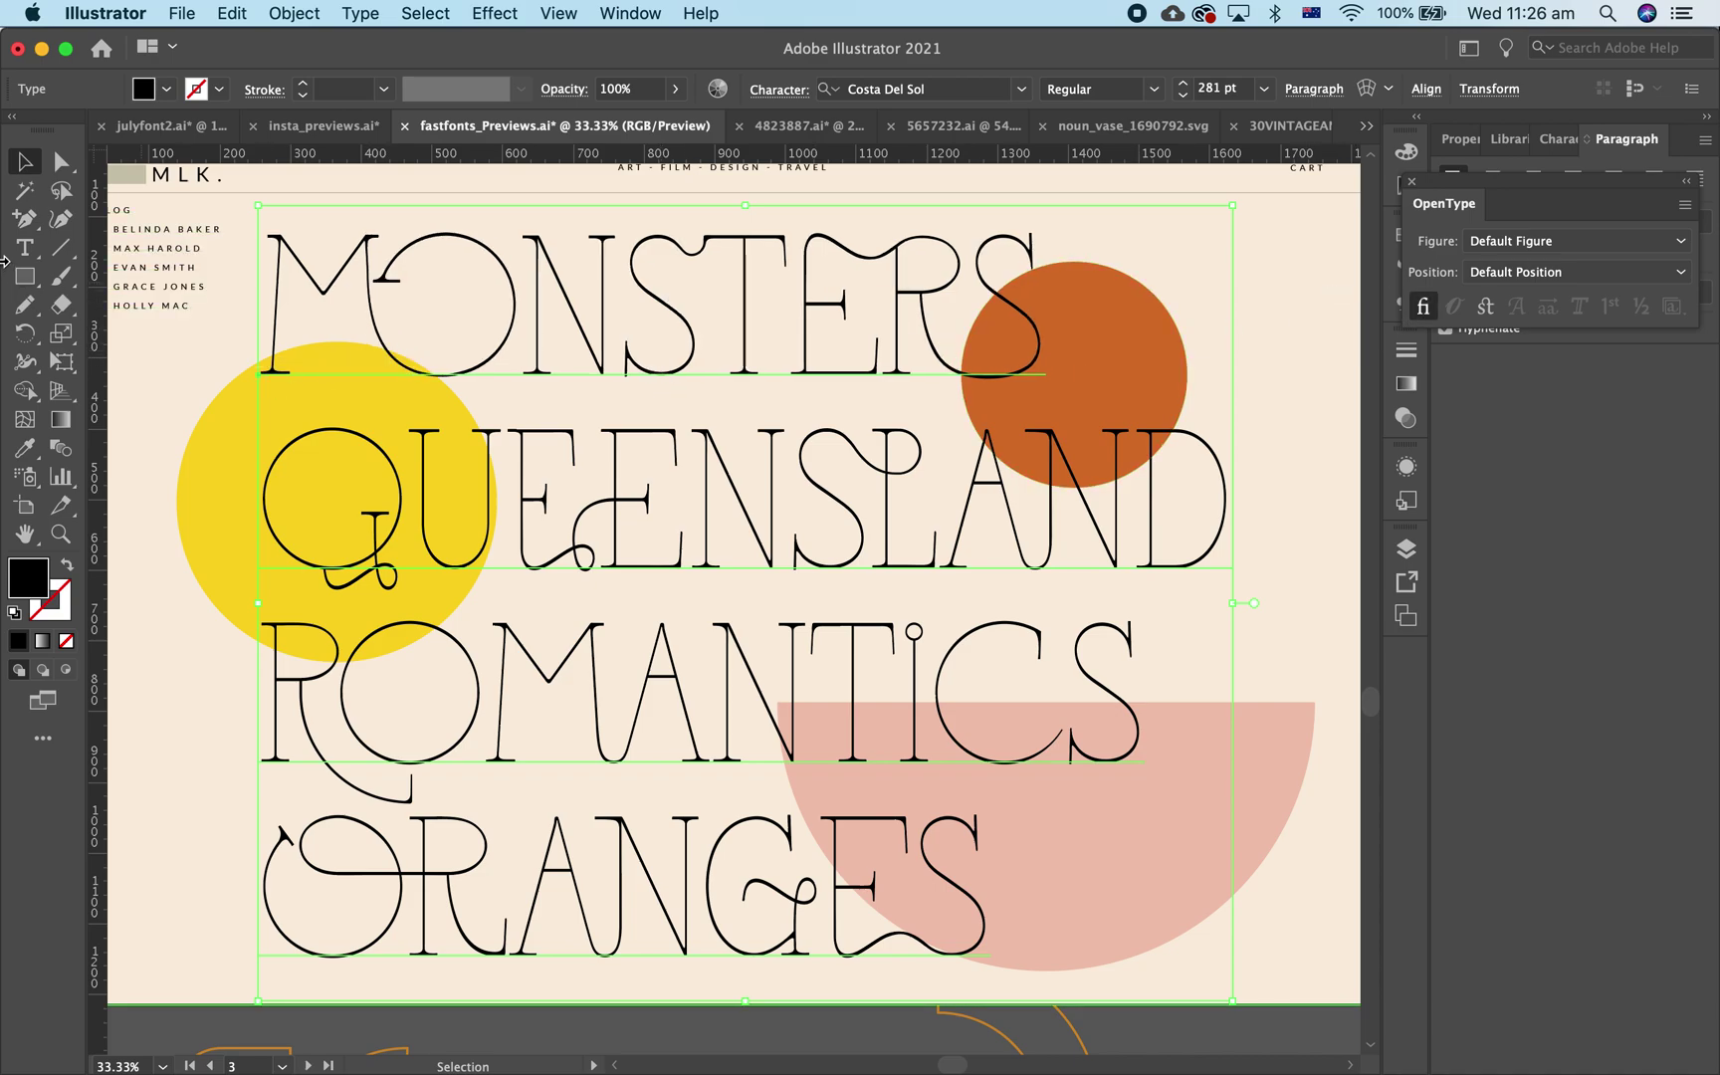
click(17, 256)
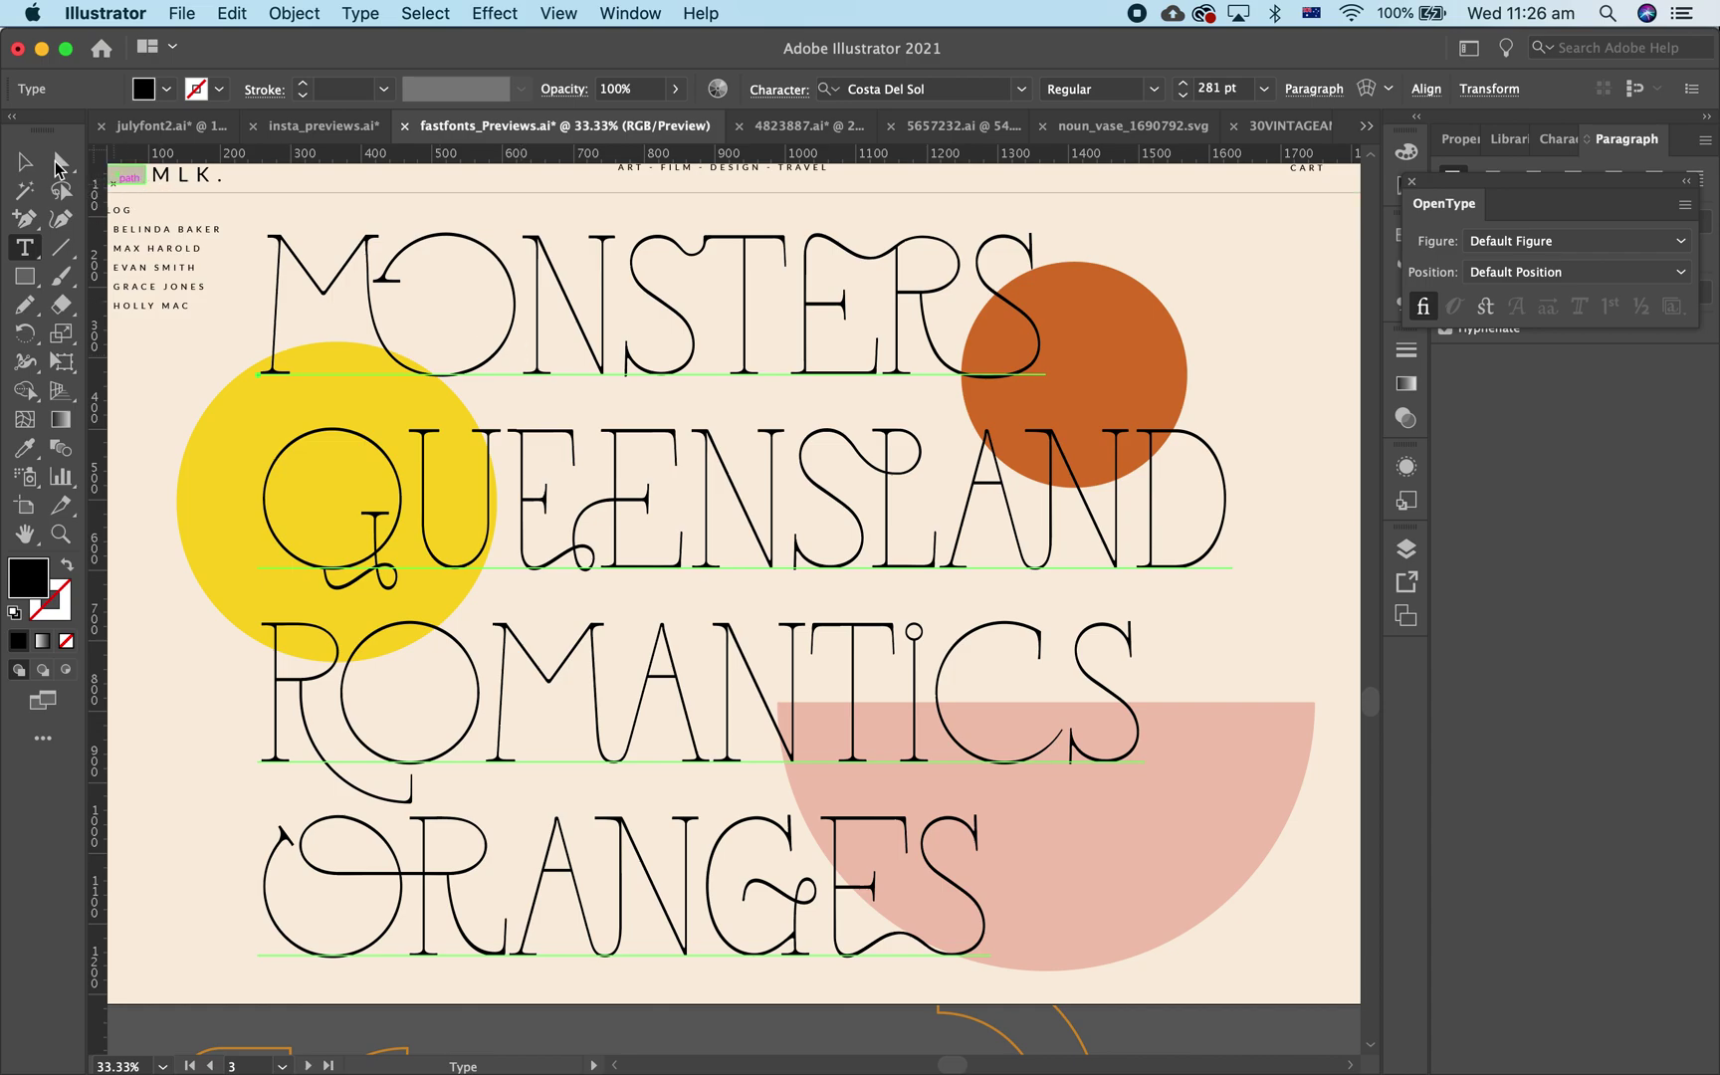
click(24, 161)
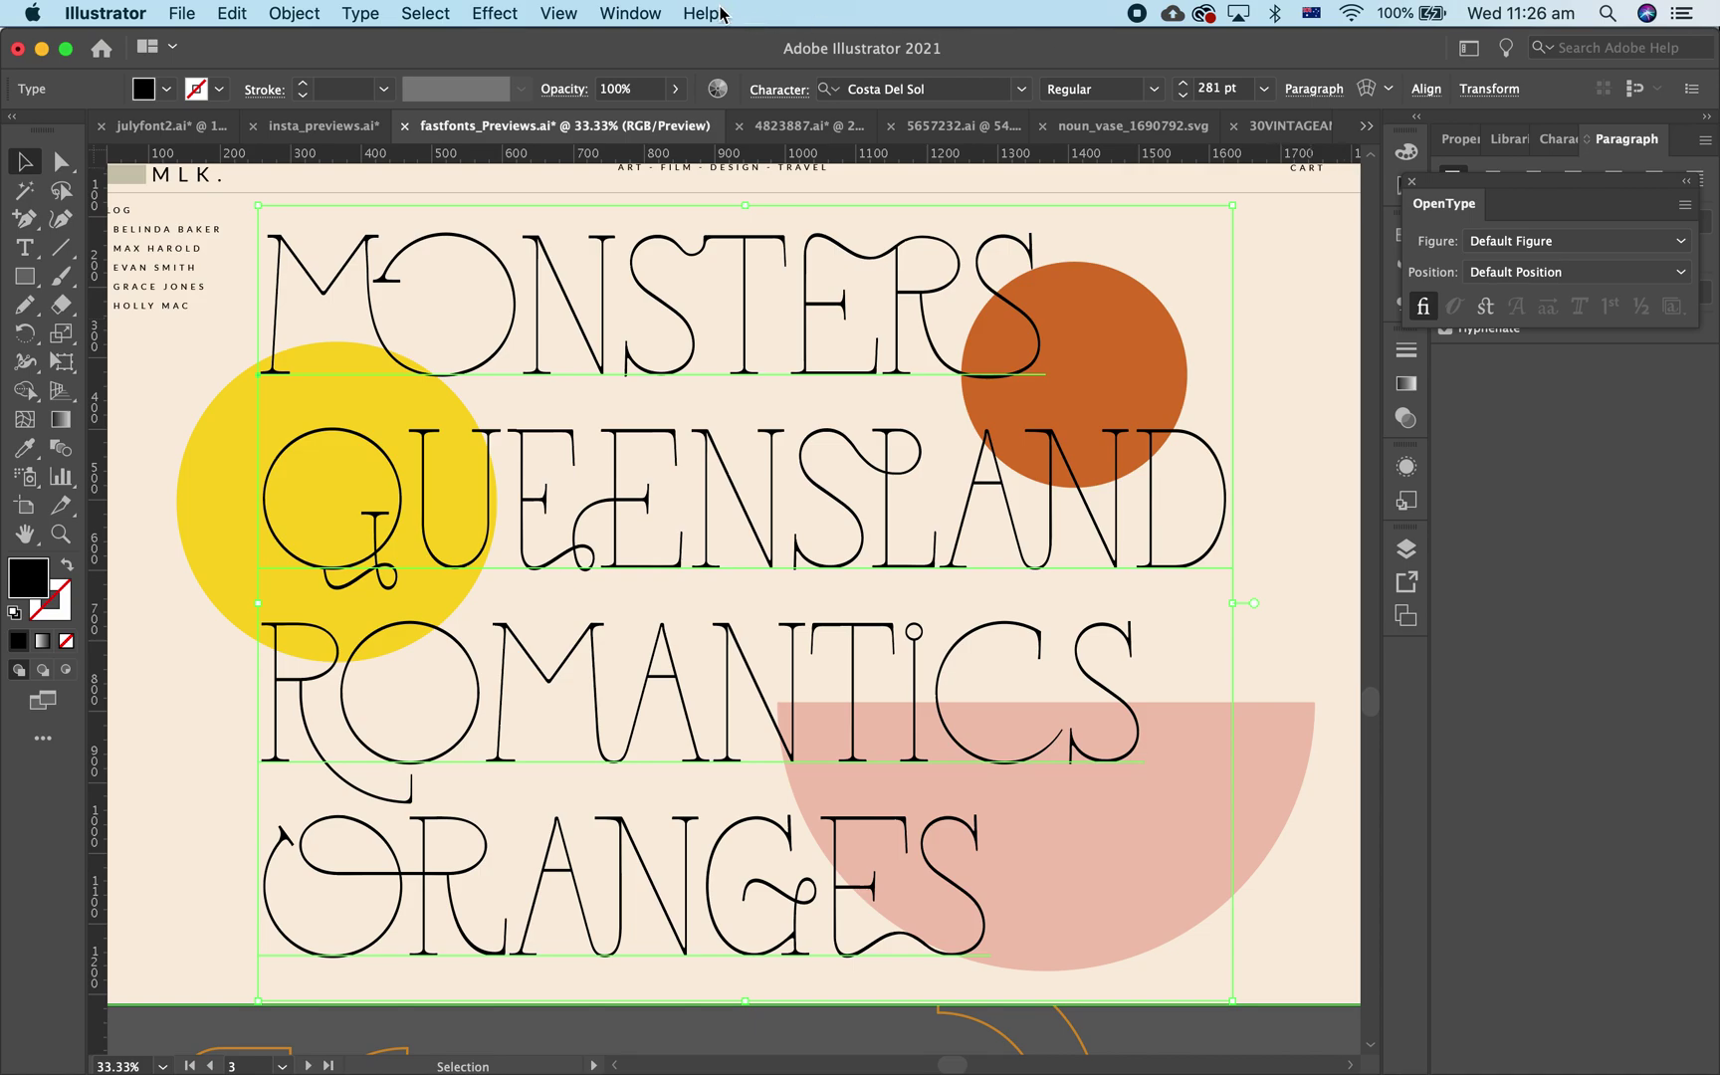
click(654, 13)
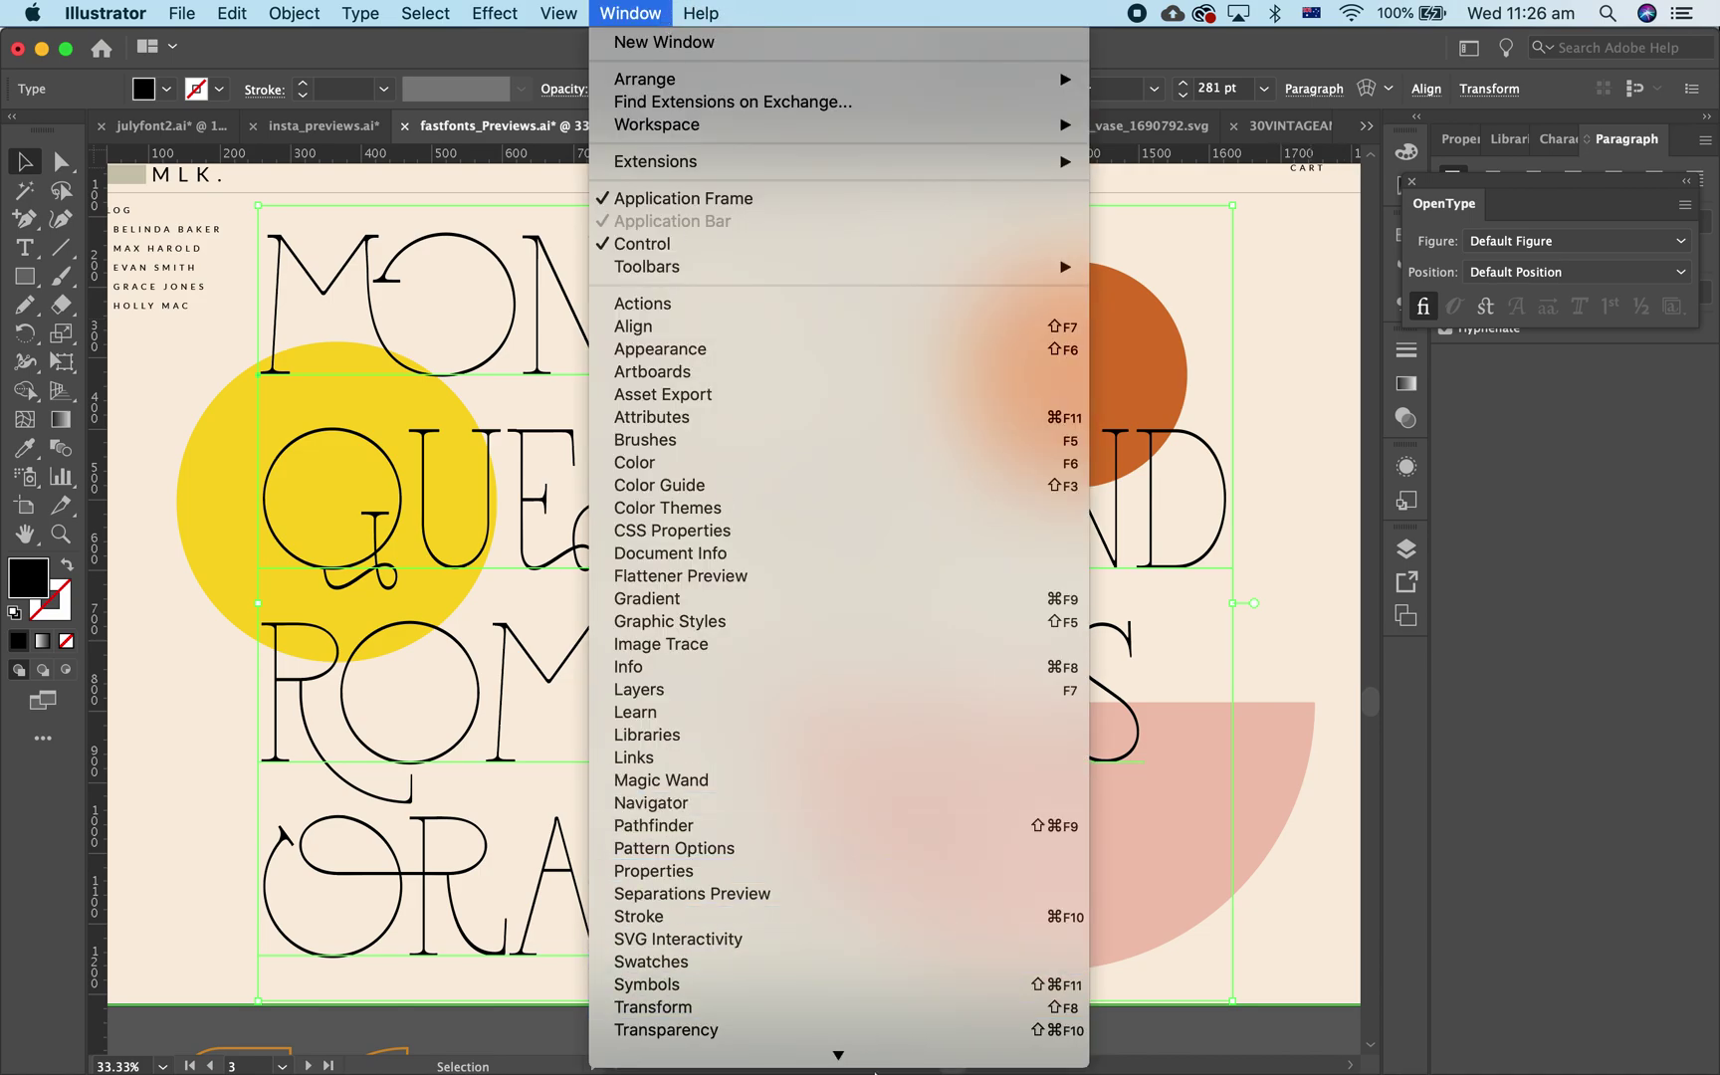
mouse_move(864, 992)
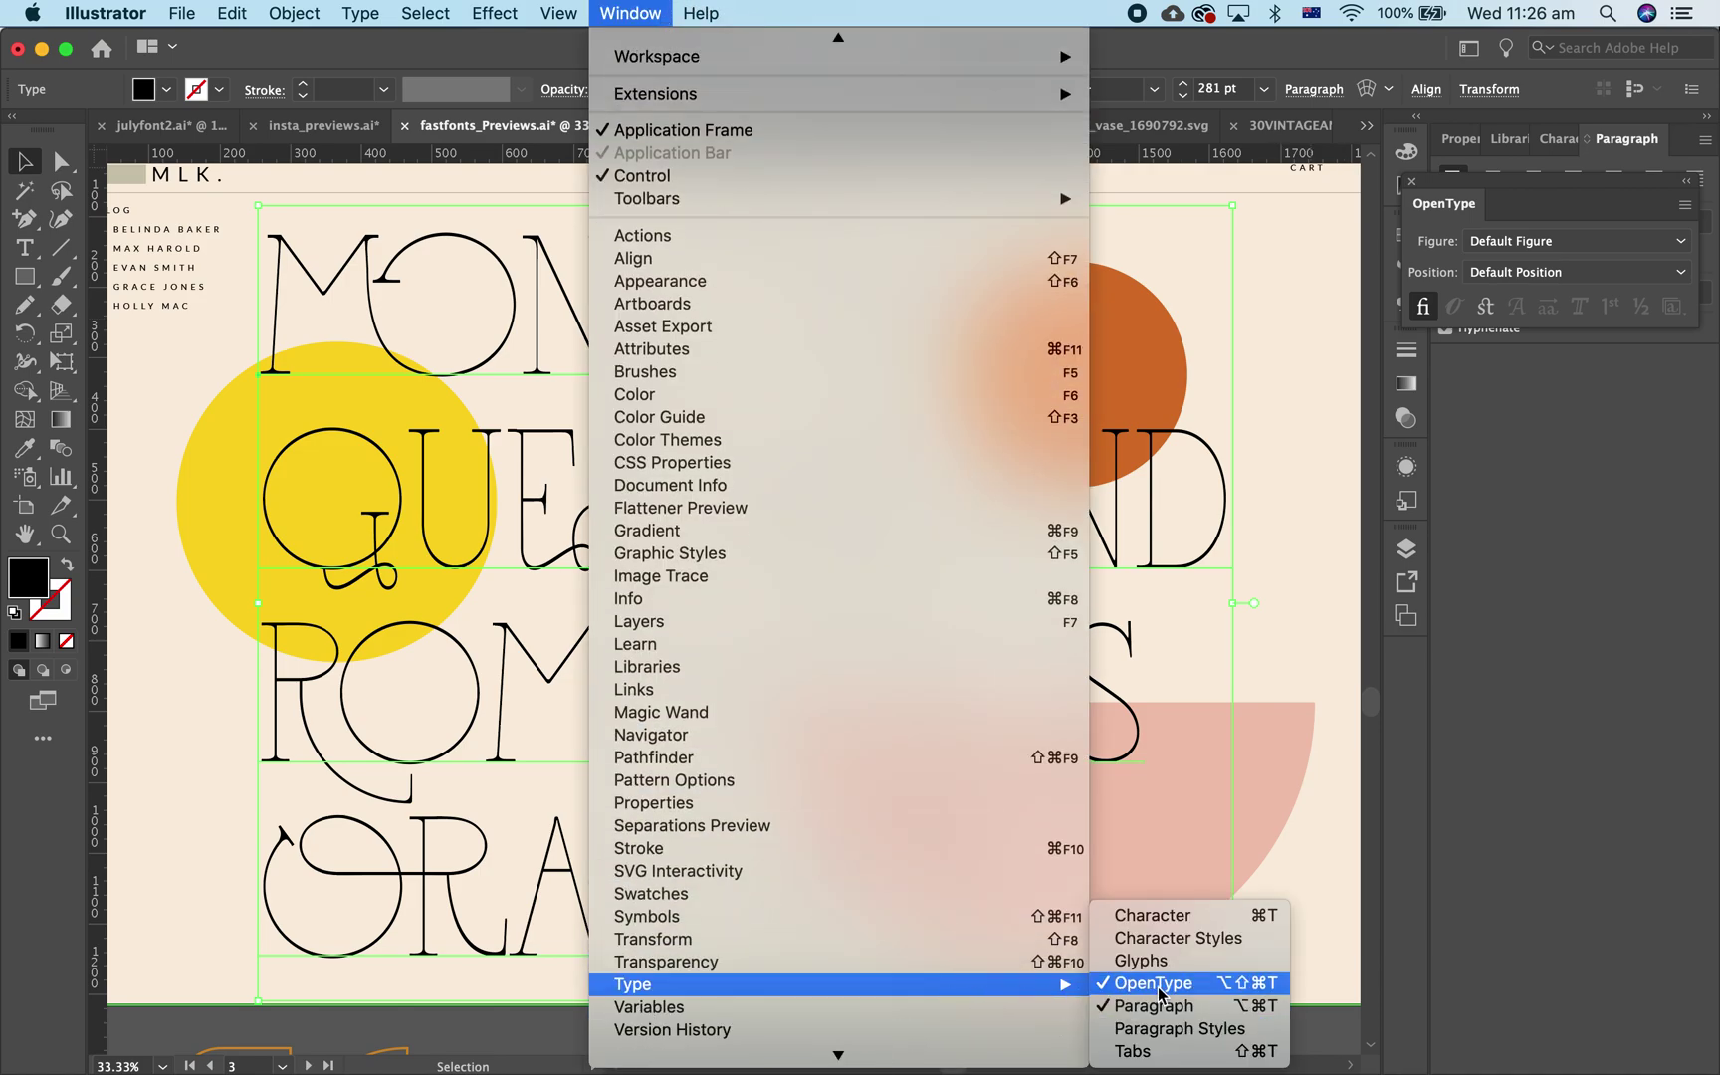
click(1477, 192)
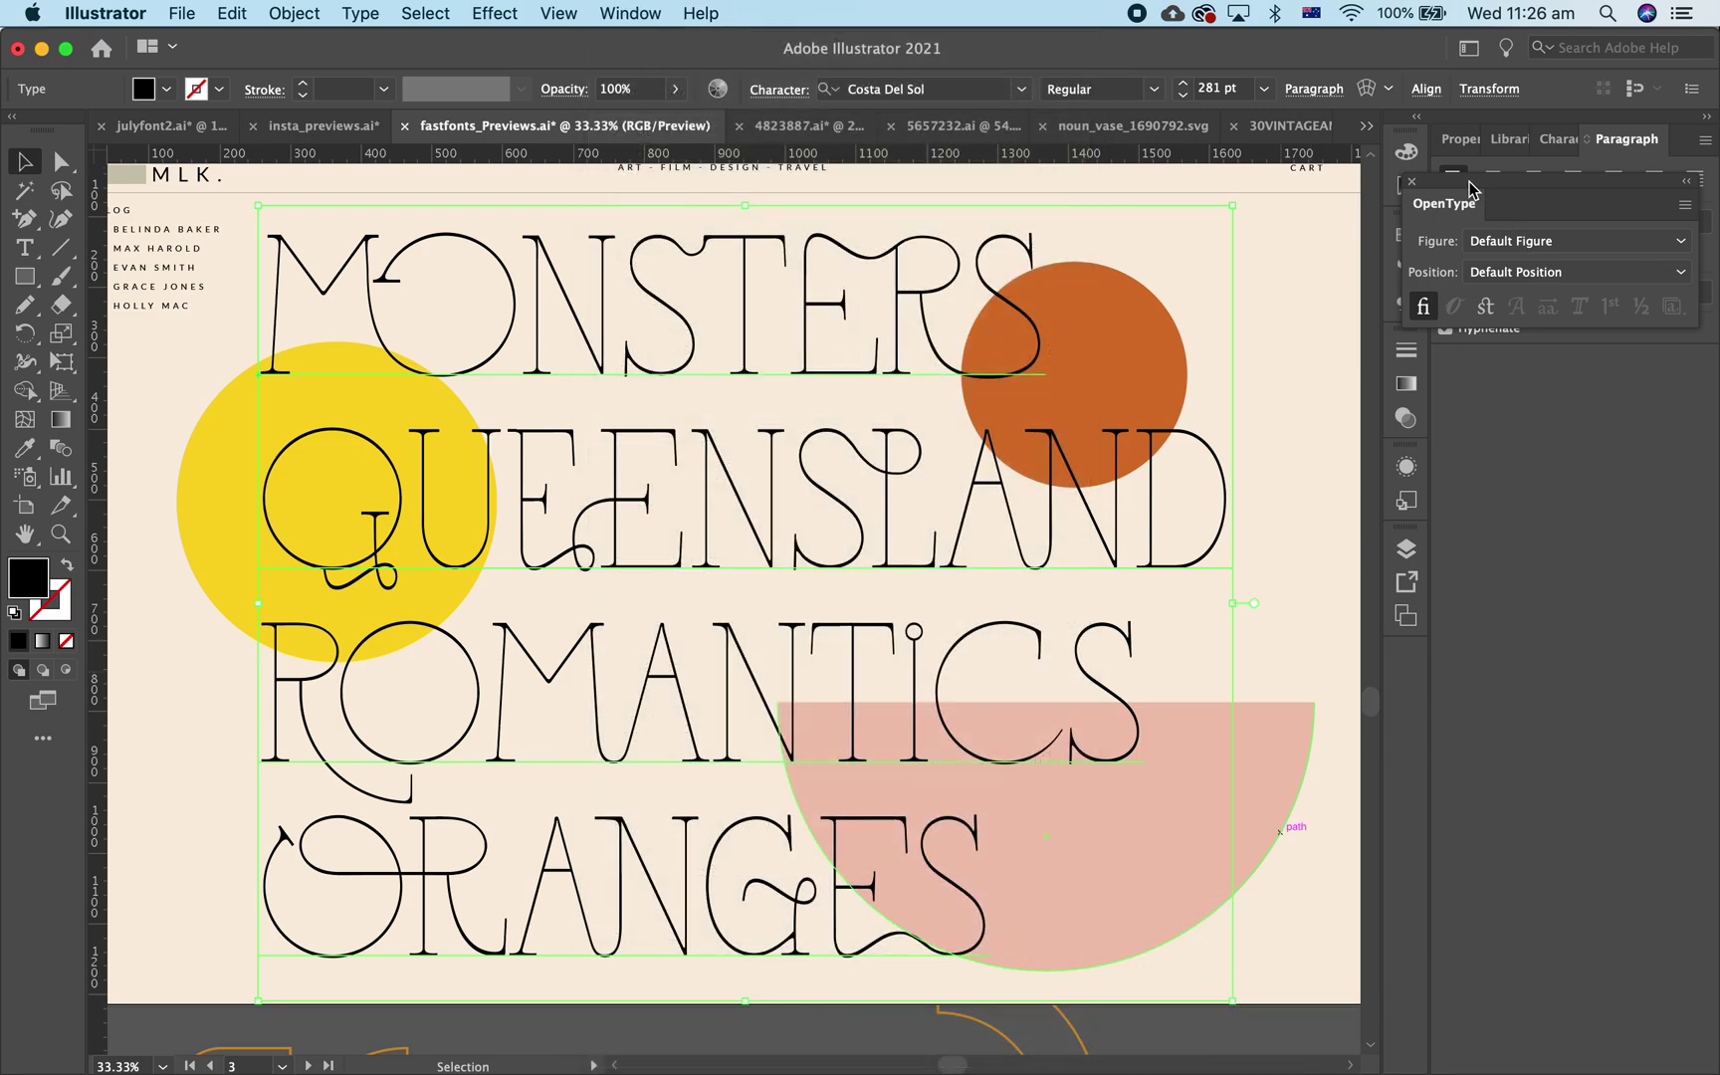
click(1424, 316)
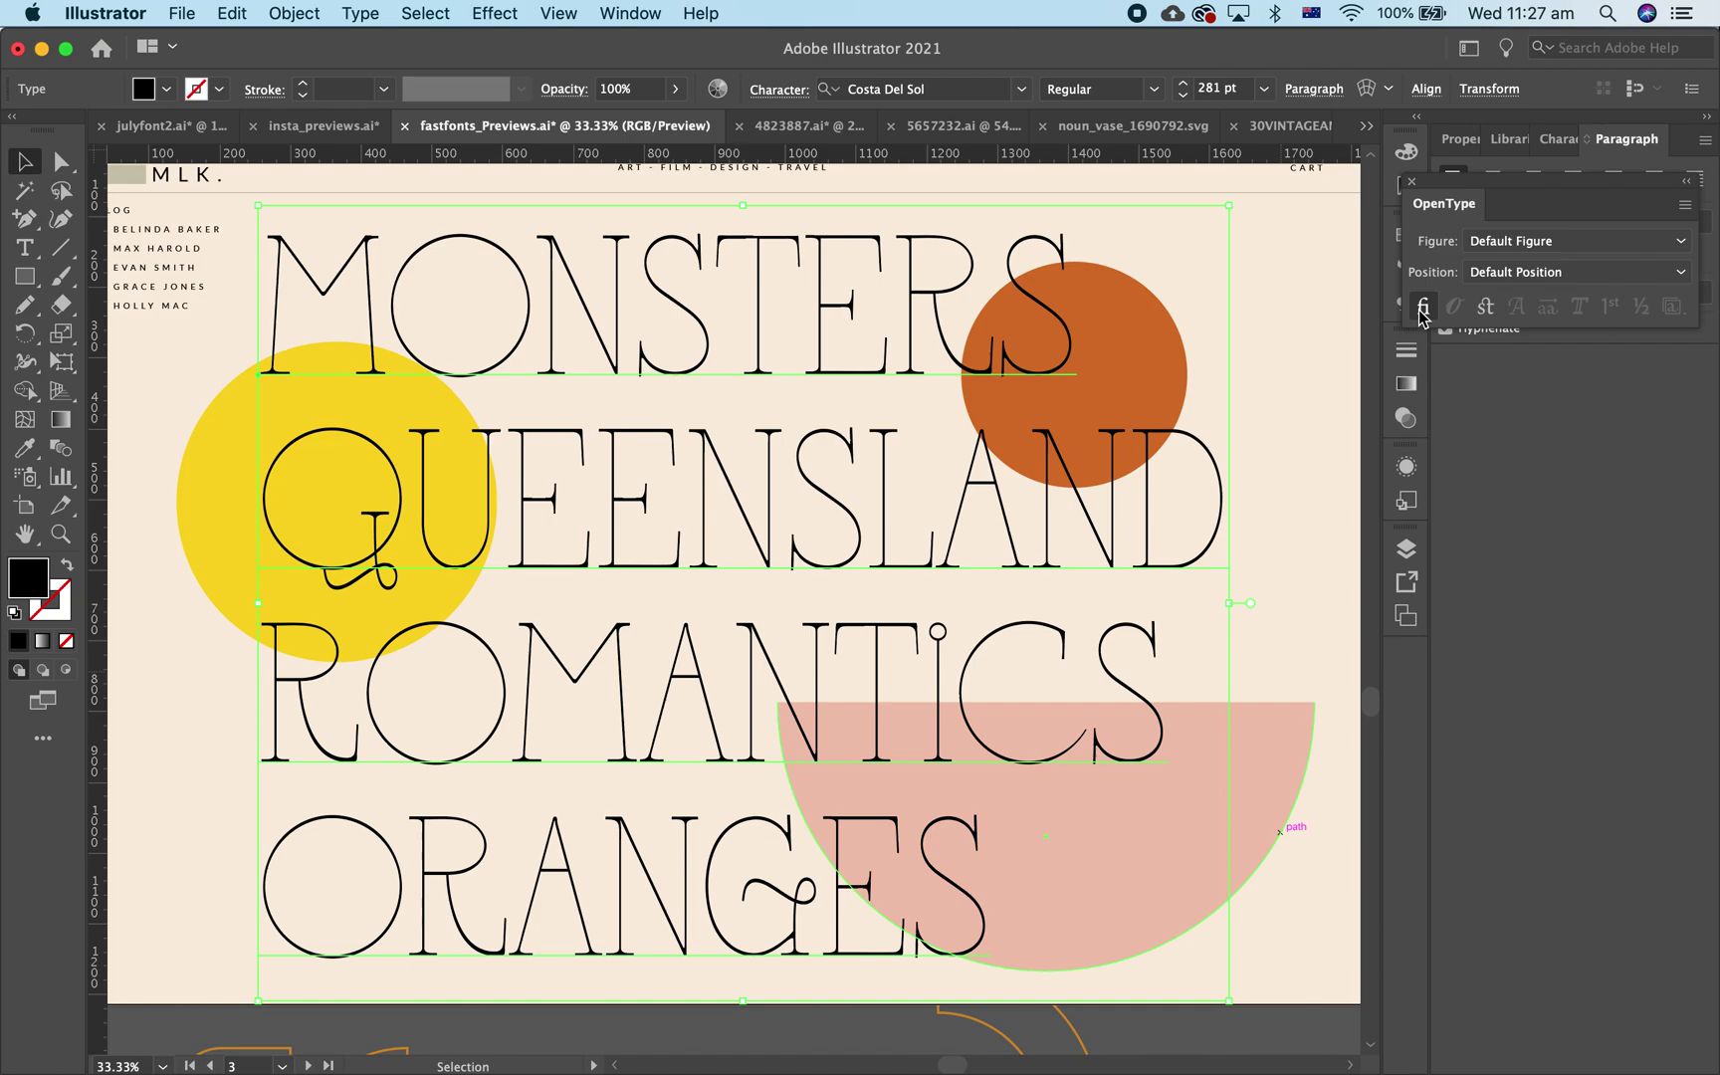
click(1423, 315)
click(1424, 315)
click(1424, 315)
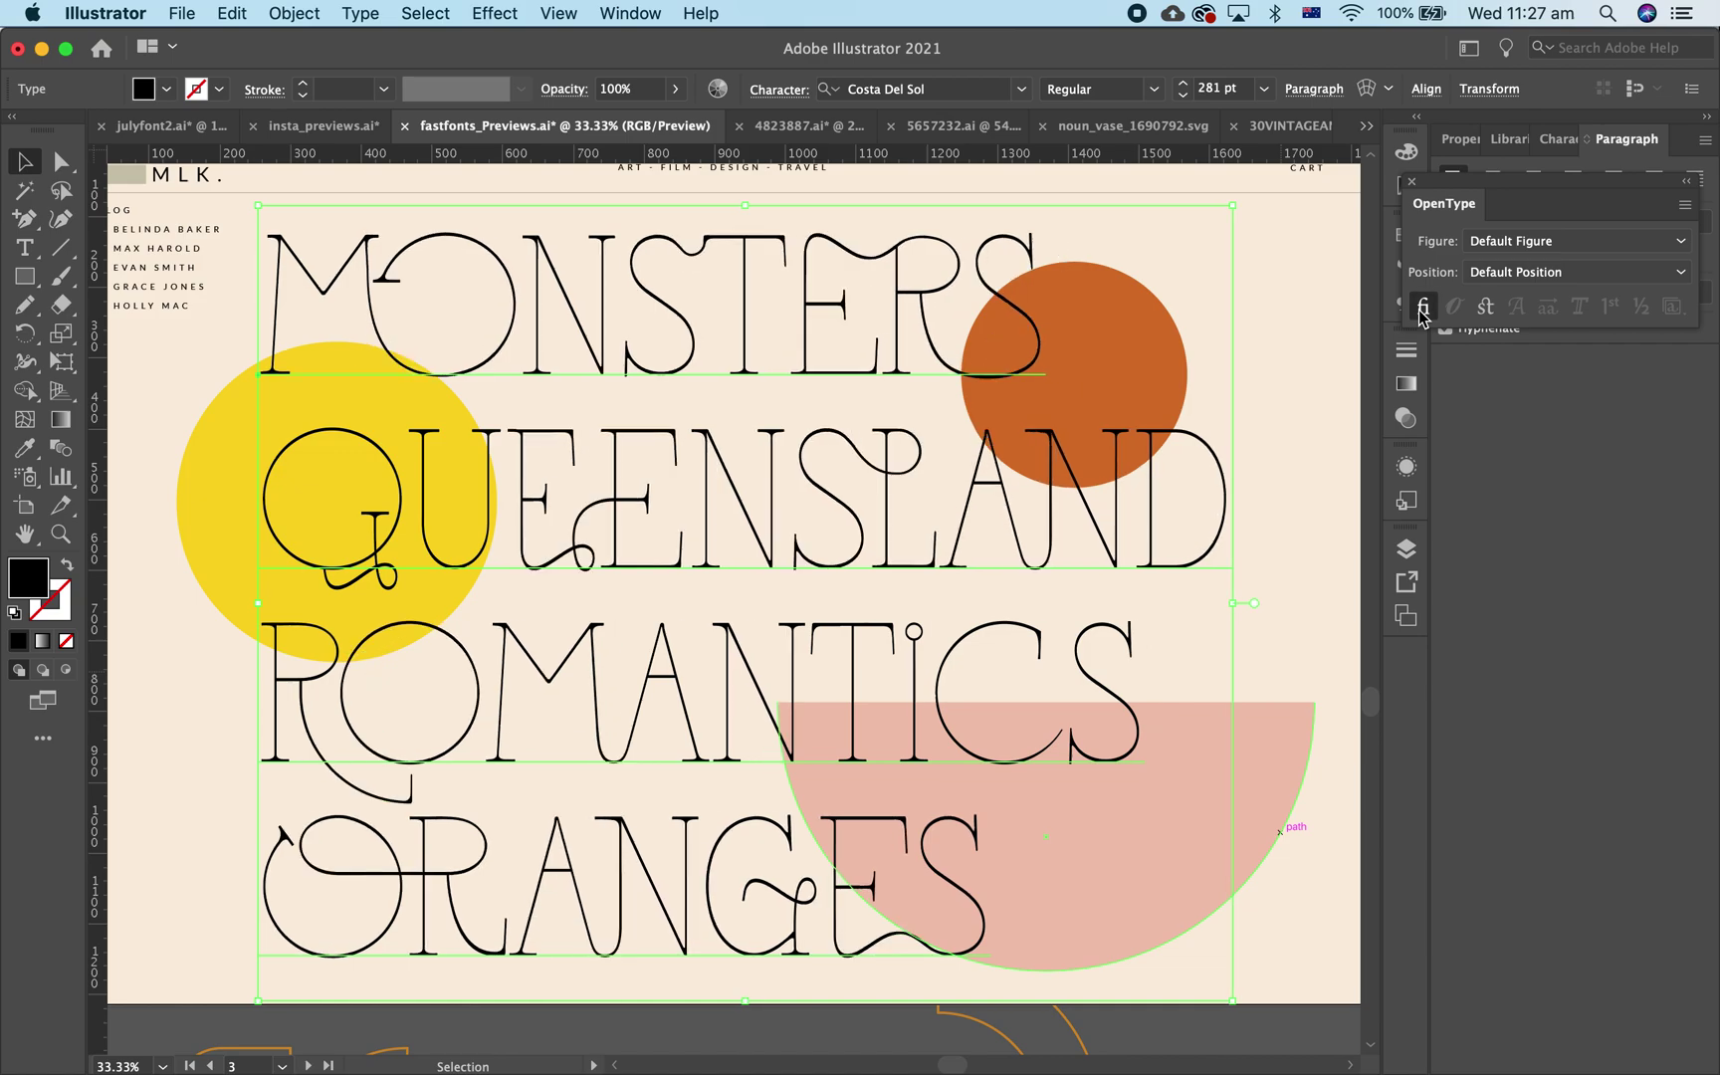
click(1423, 316)
click(1423, 315)
click(1424, 315)
click(1423, 316)
click(1423, 316)
click(1423, 316)
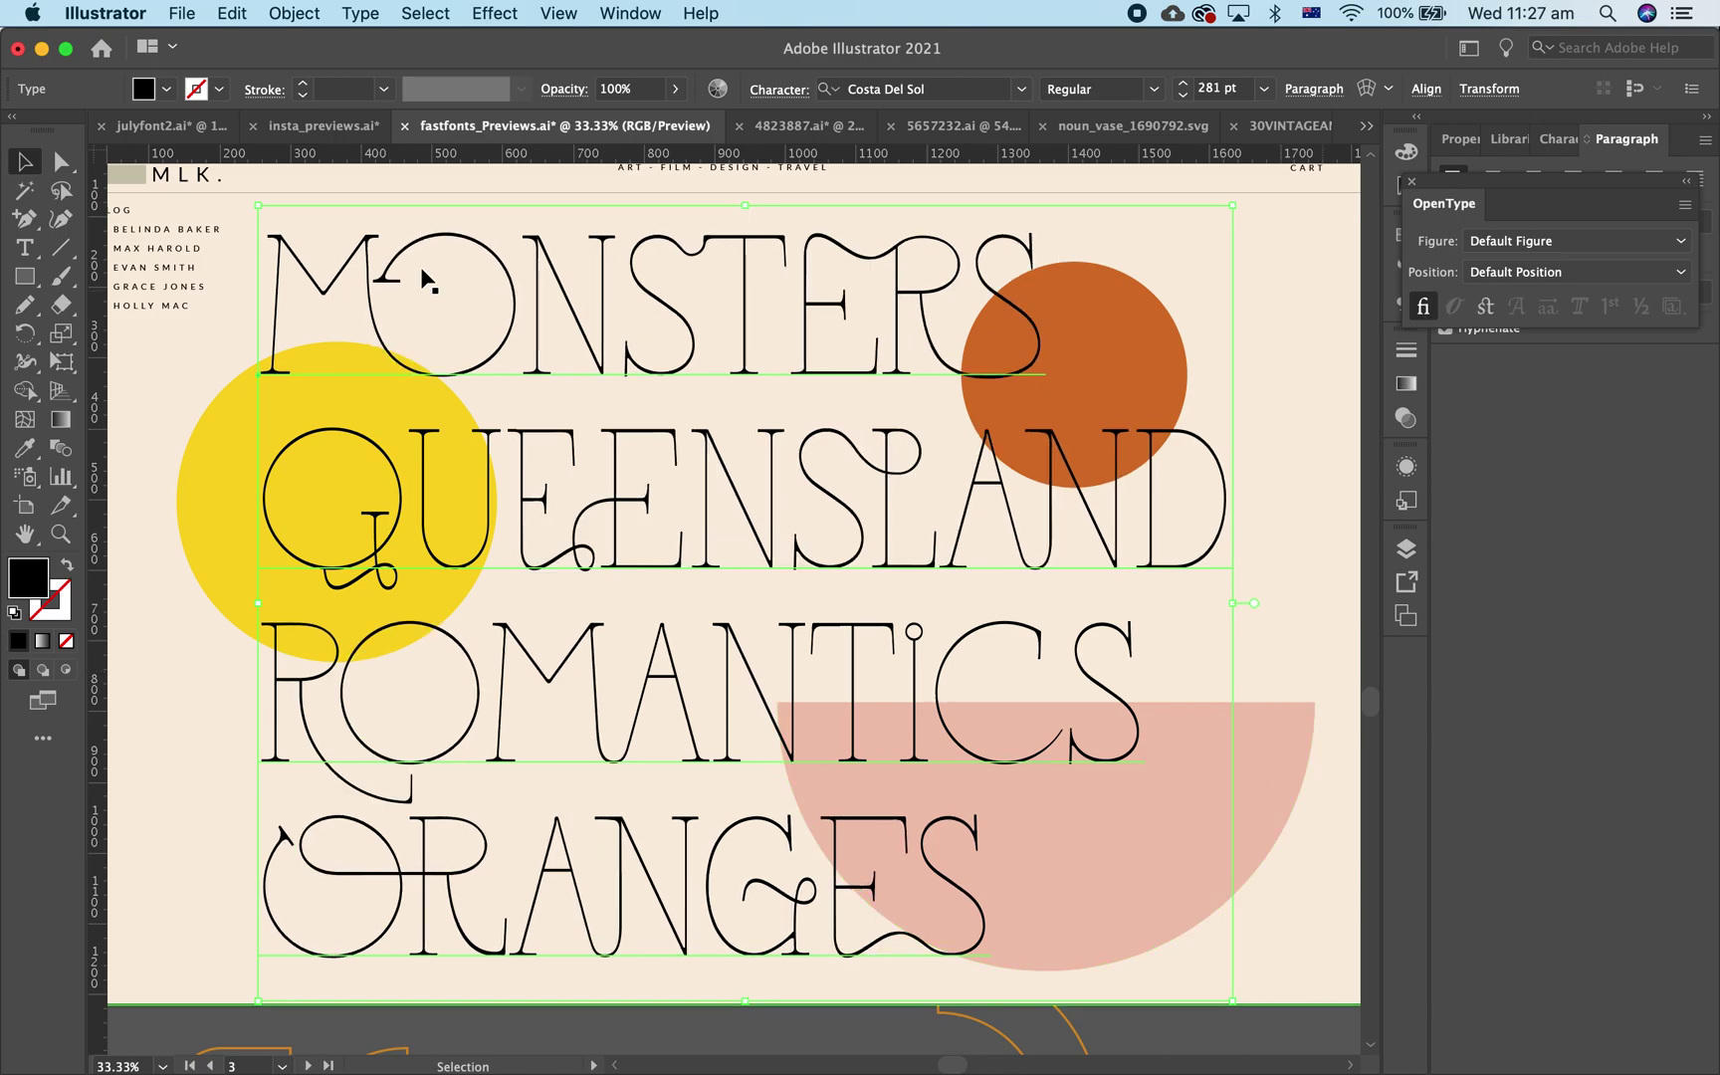
click(32, 258)
Step: Turn off Standard Ligatures on MO in MONSTERS so it shows as plain letters
drag(296, 288, 448, 288)
click(1424, 307)
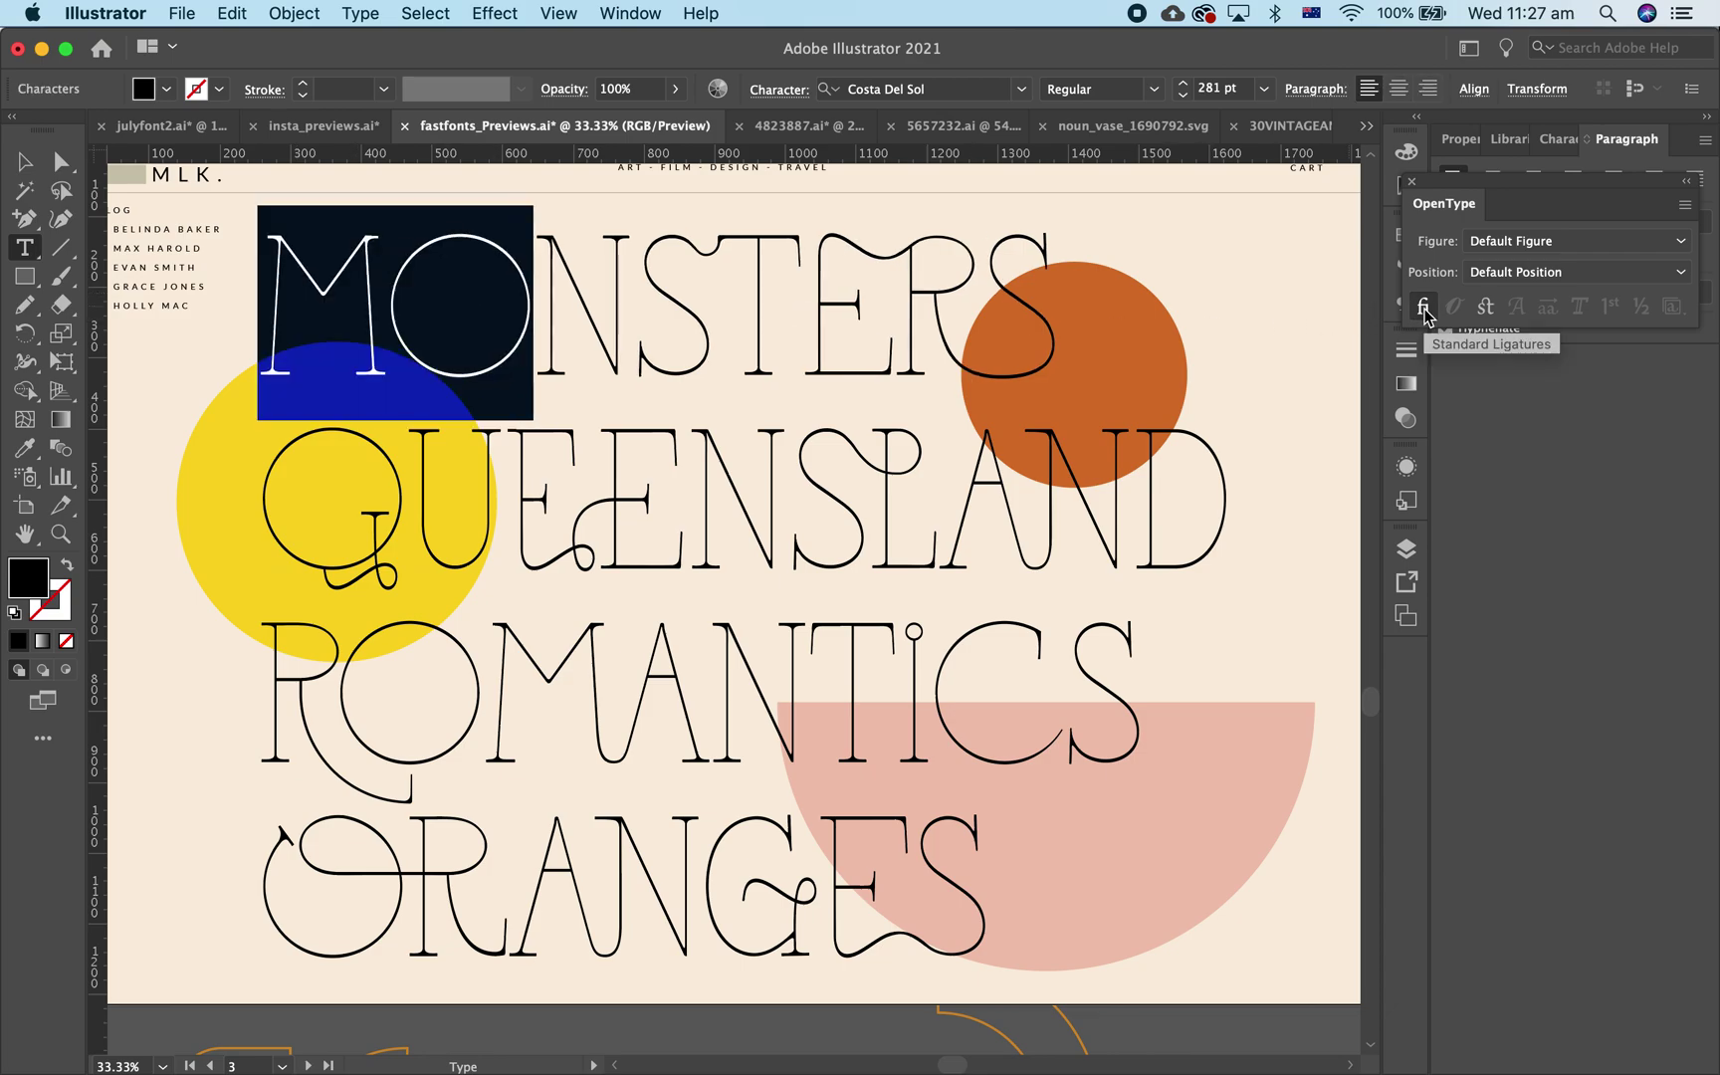
click(690, 528)
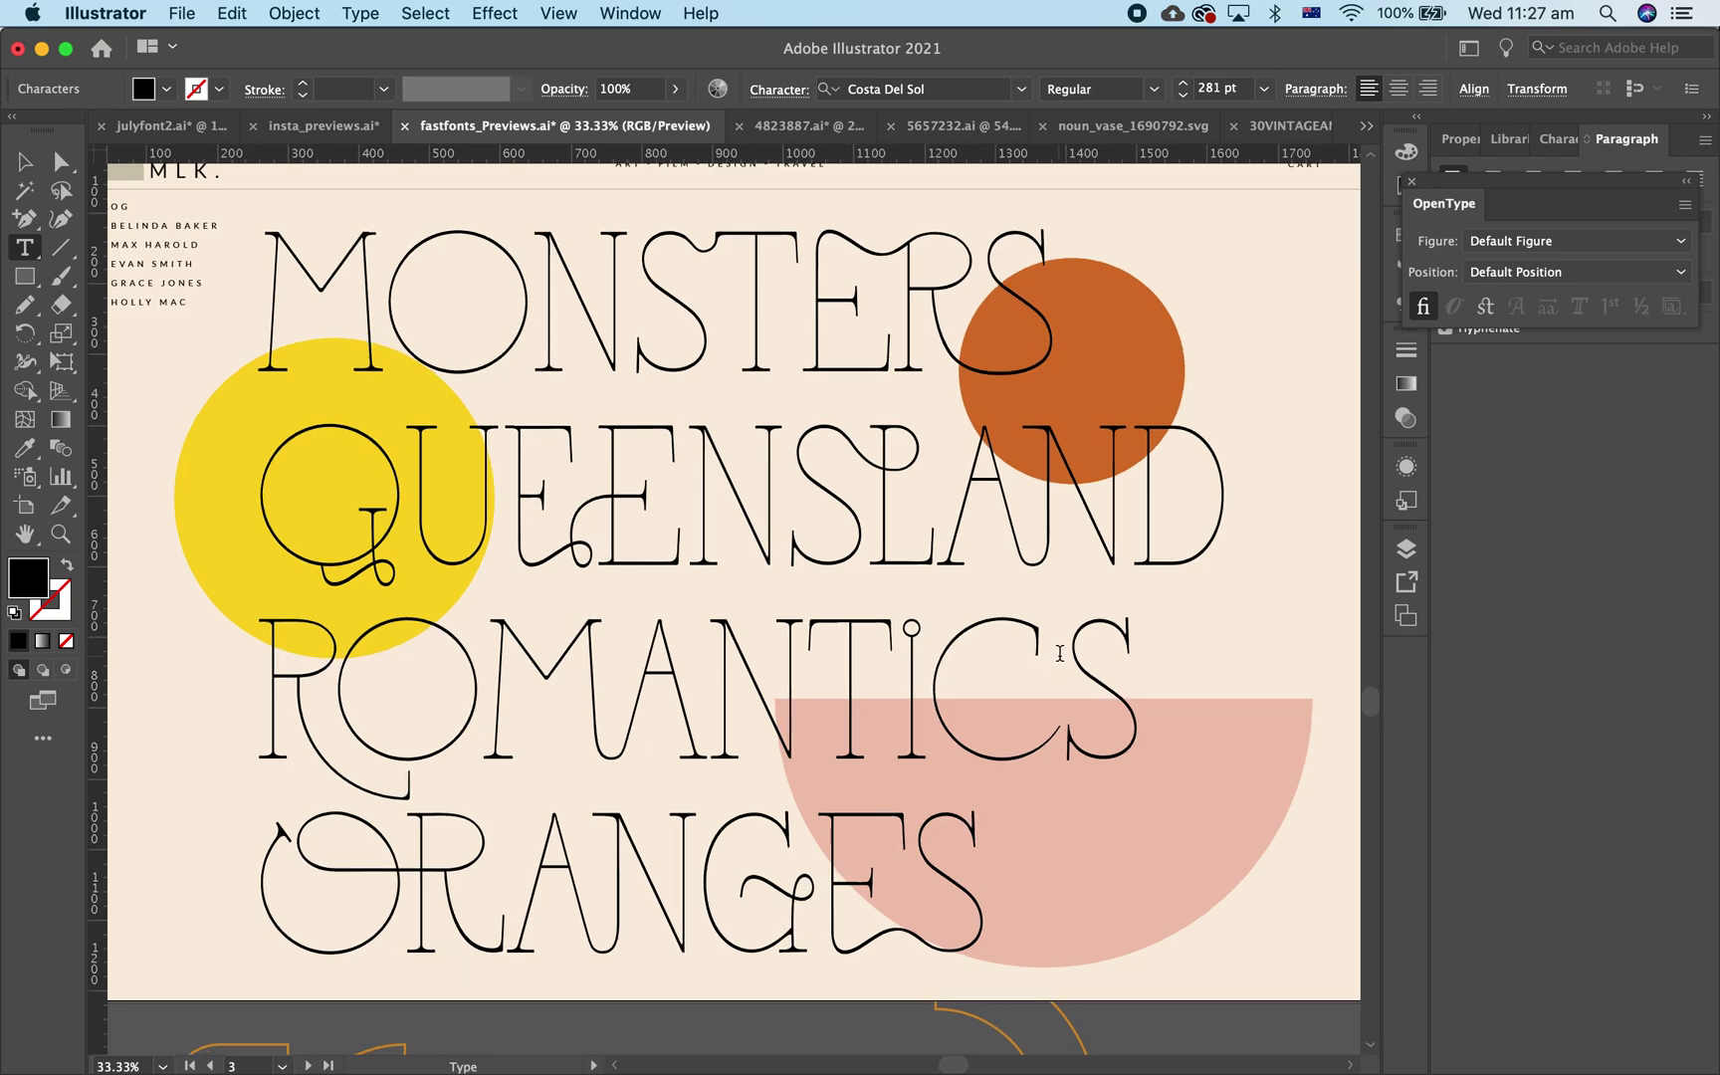
Step: Replace the final S of ROMANTICS with its alternate swash glyph
scroll(1060, 654, down, 2)
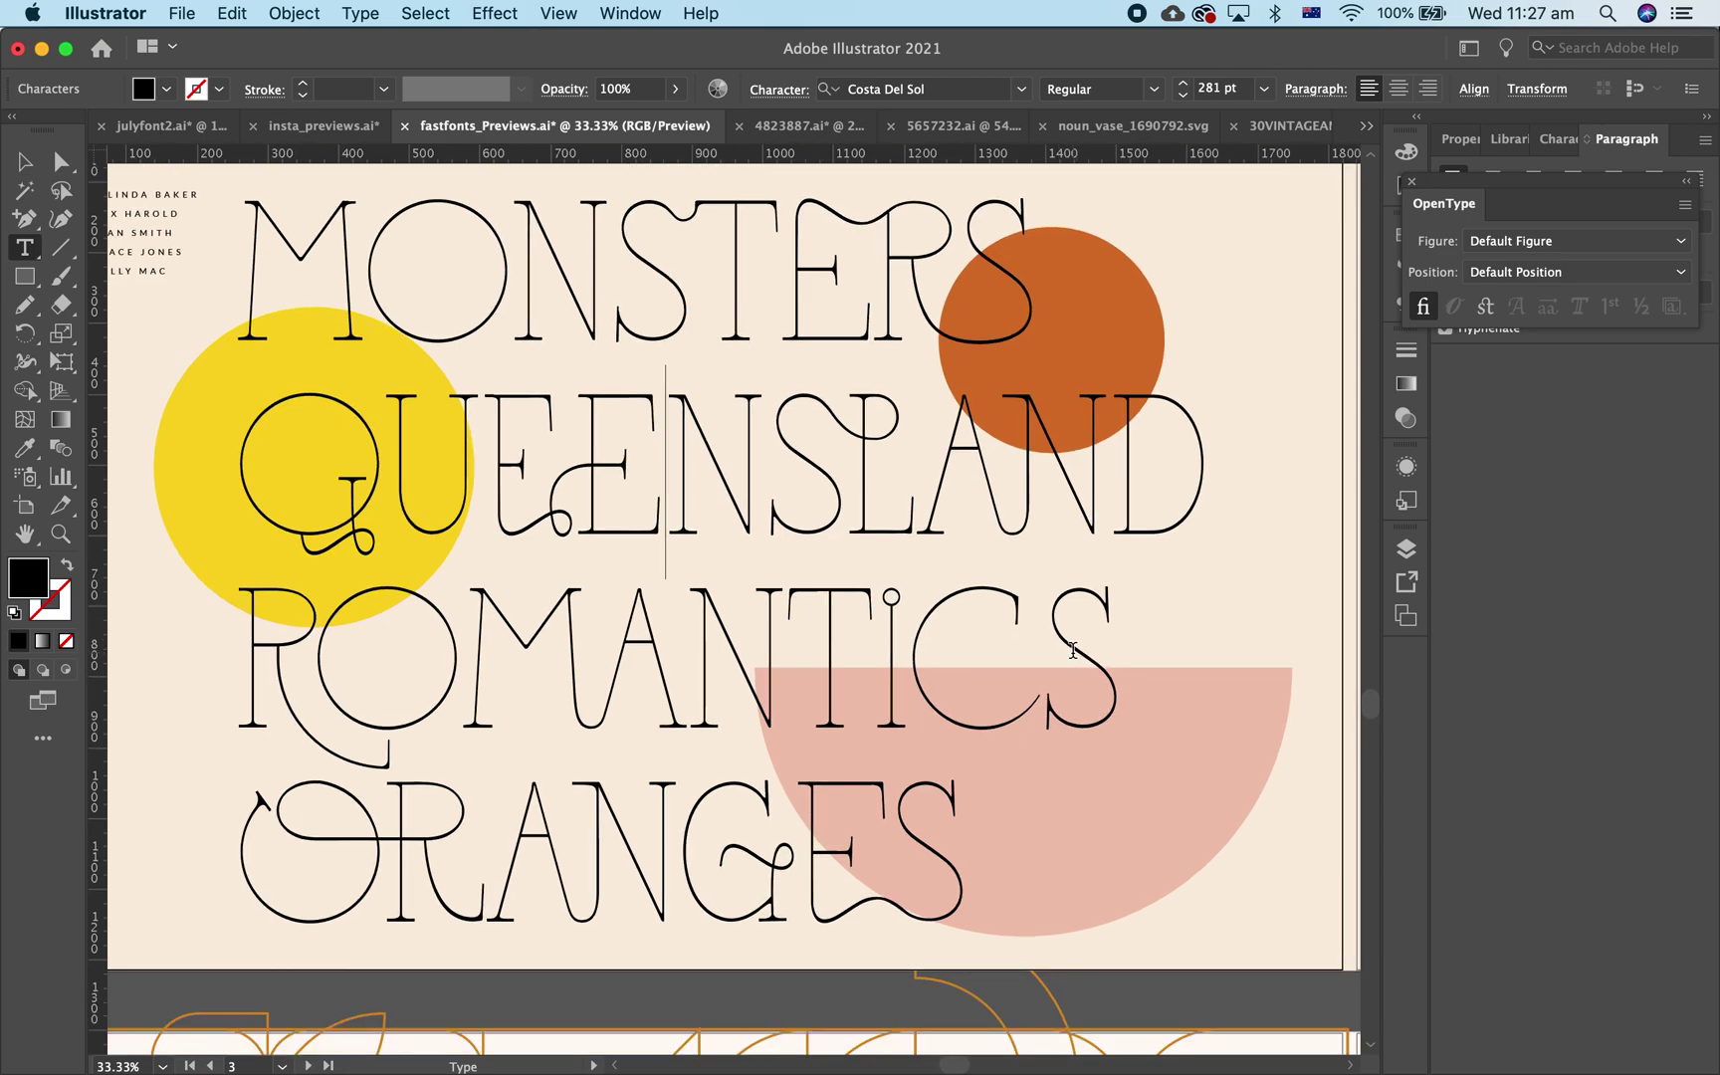
drag(1073, 652, 1105, 652)
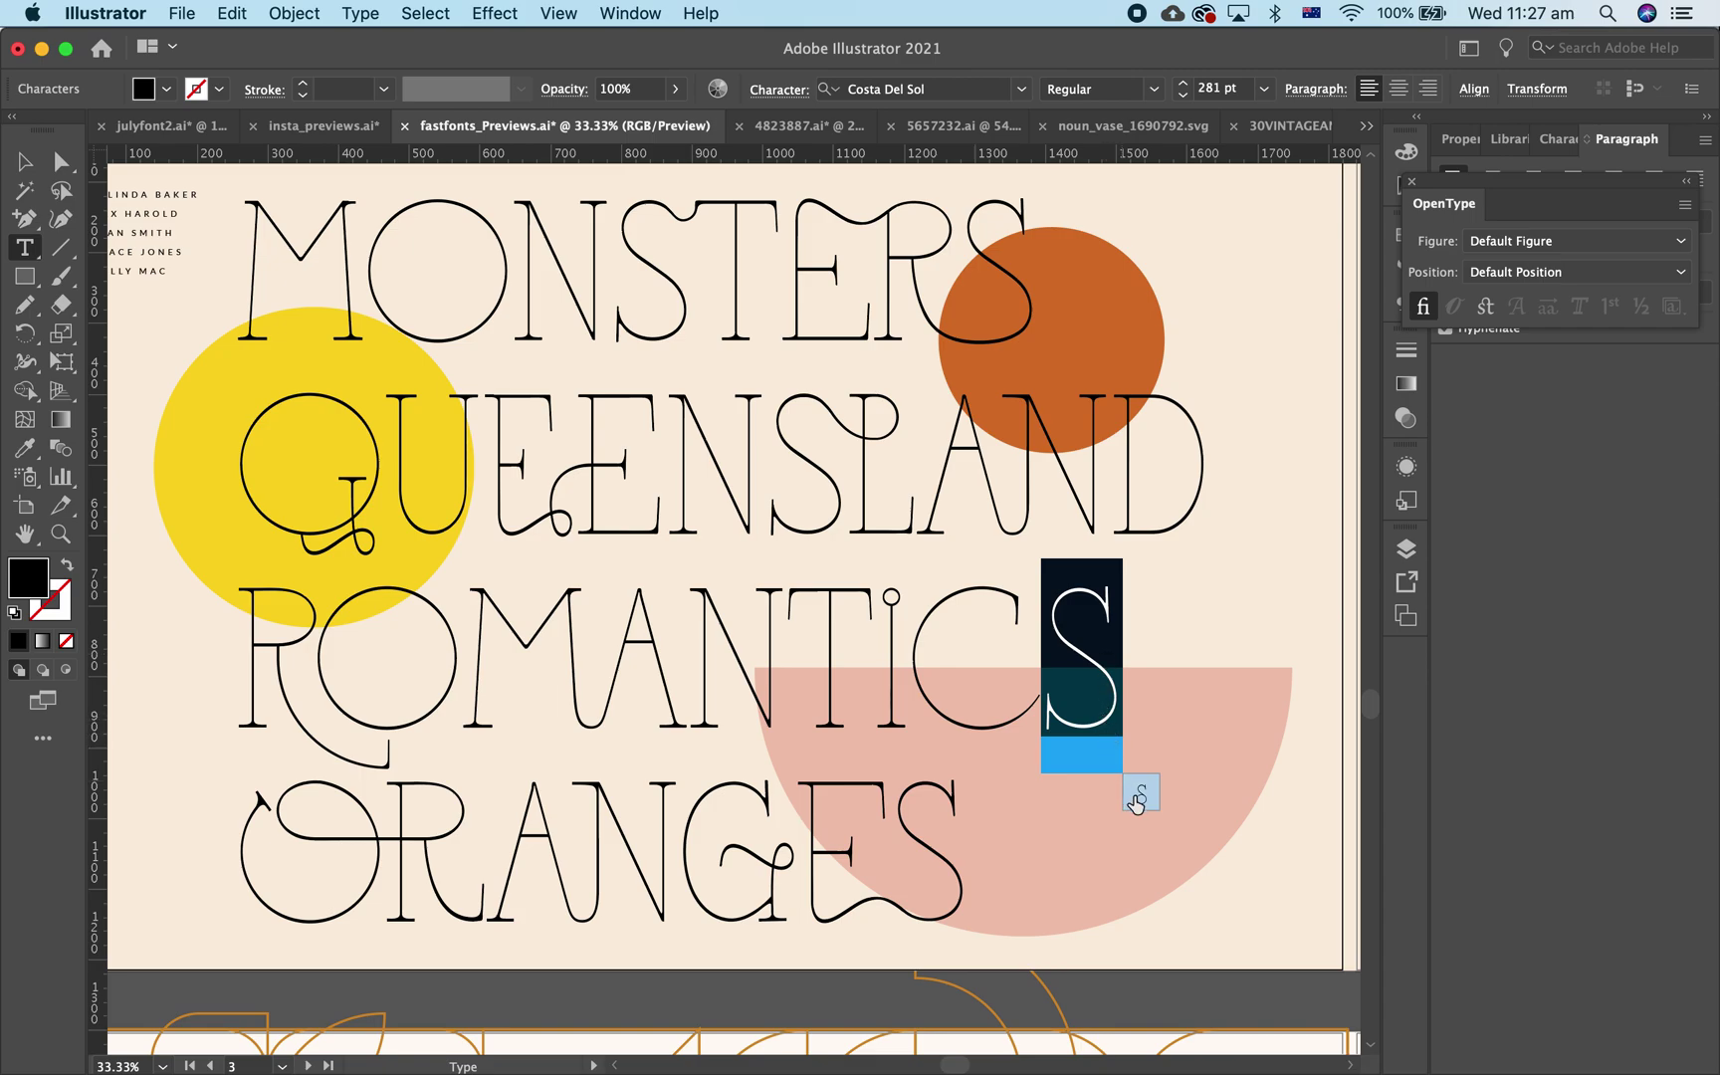
click(1140, 797)
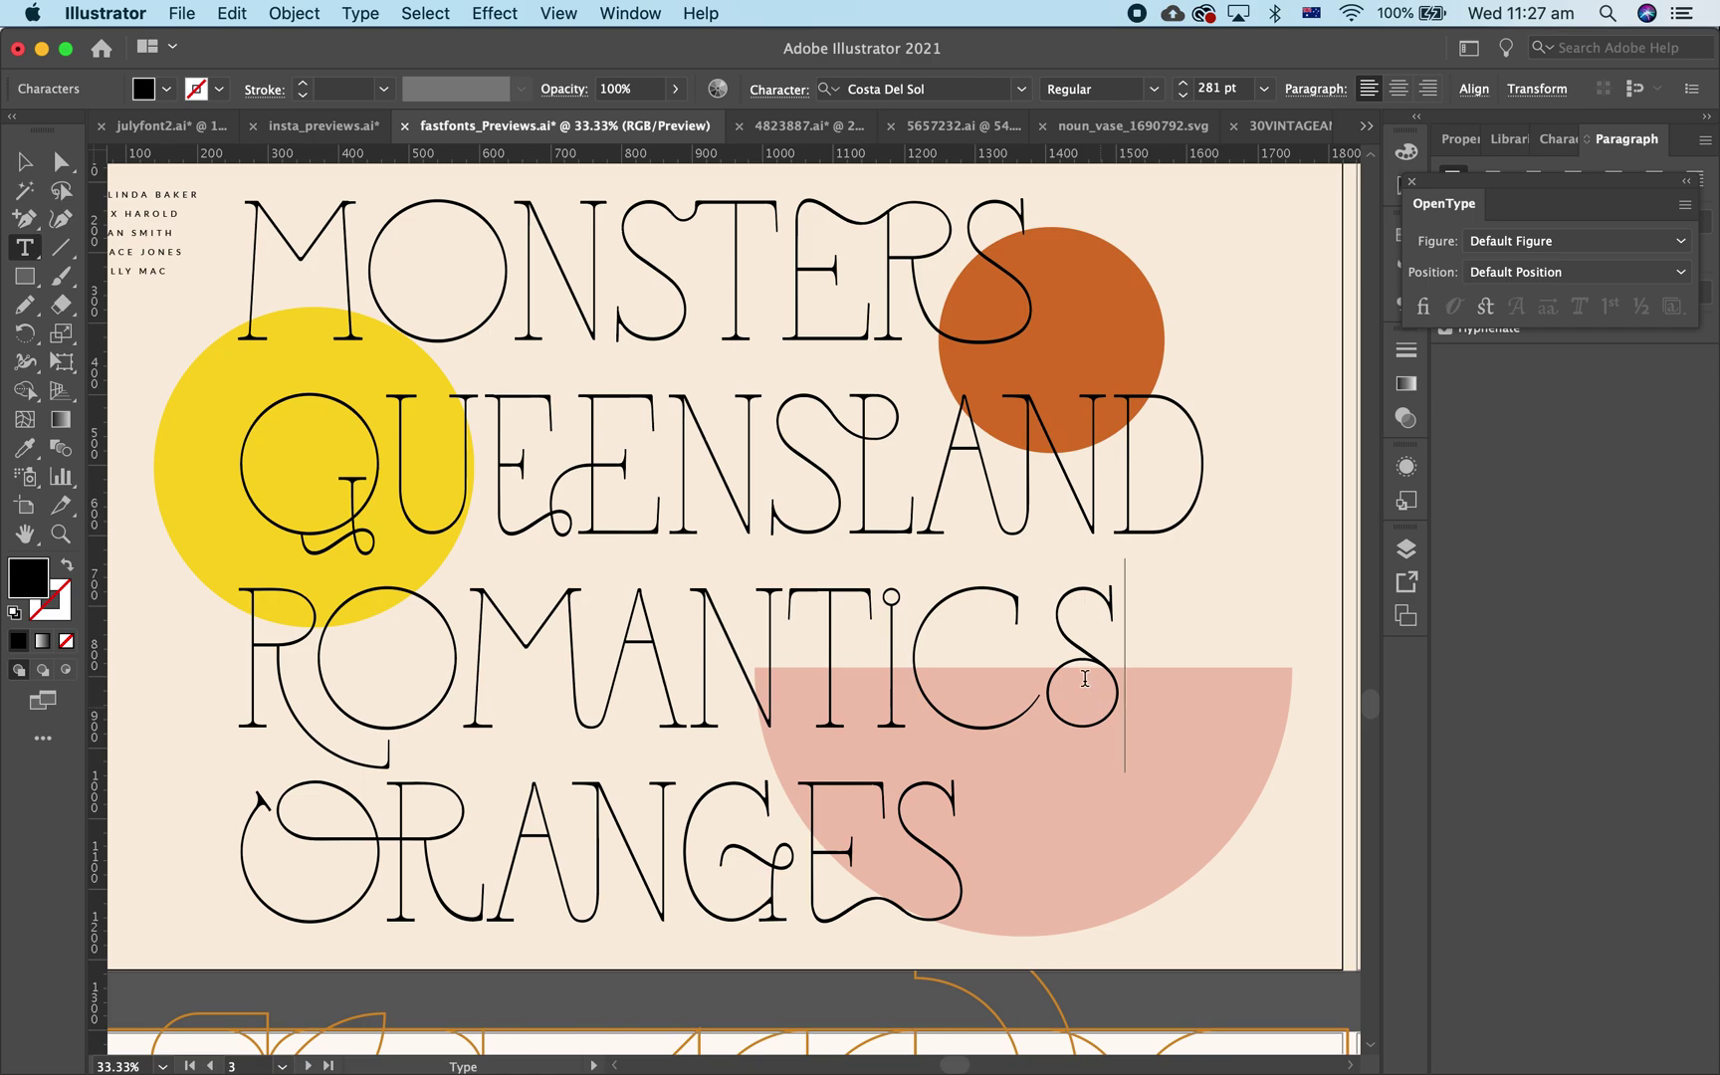
Step: Open the Glyphs panel set to show all alternates of the font
click(642, 20)
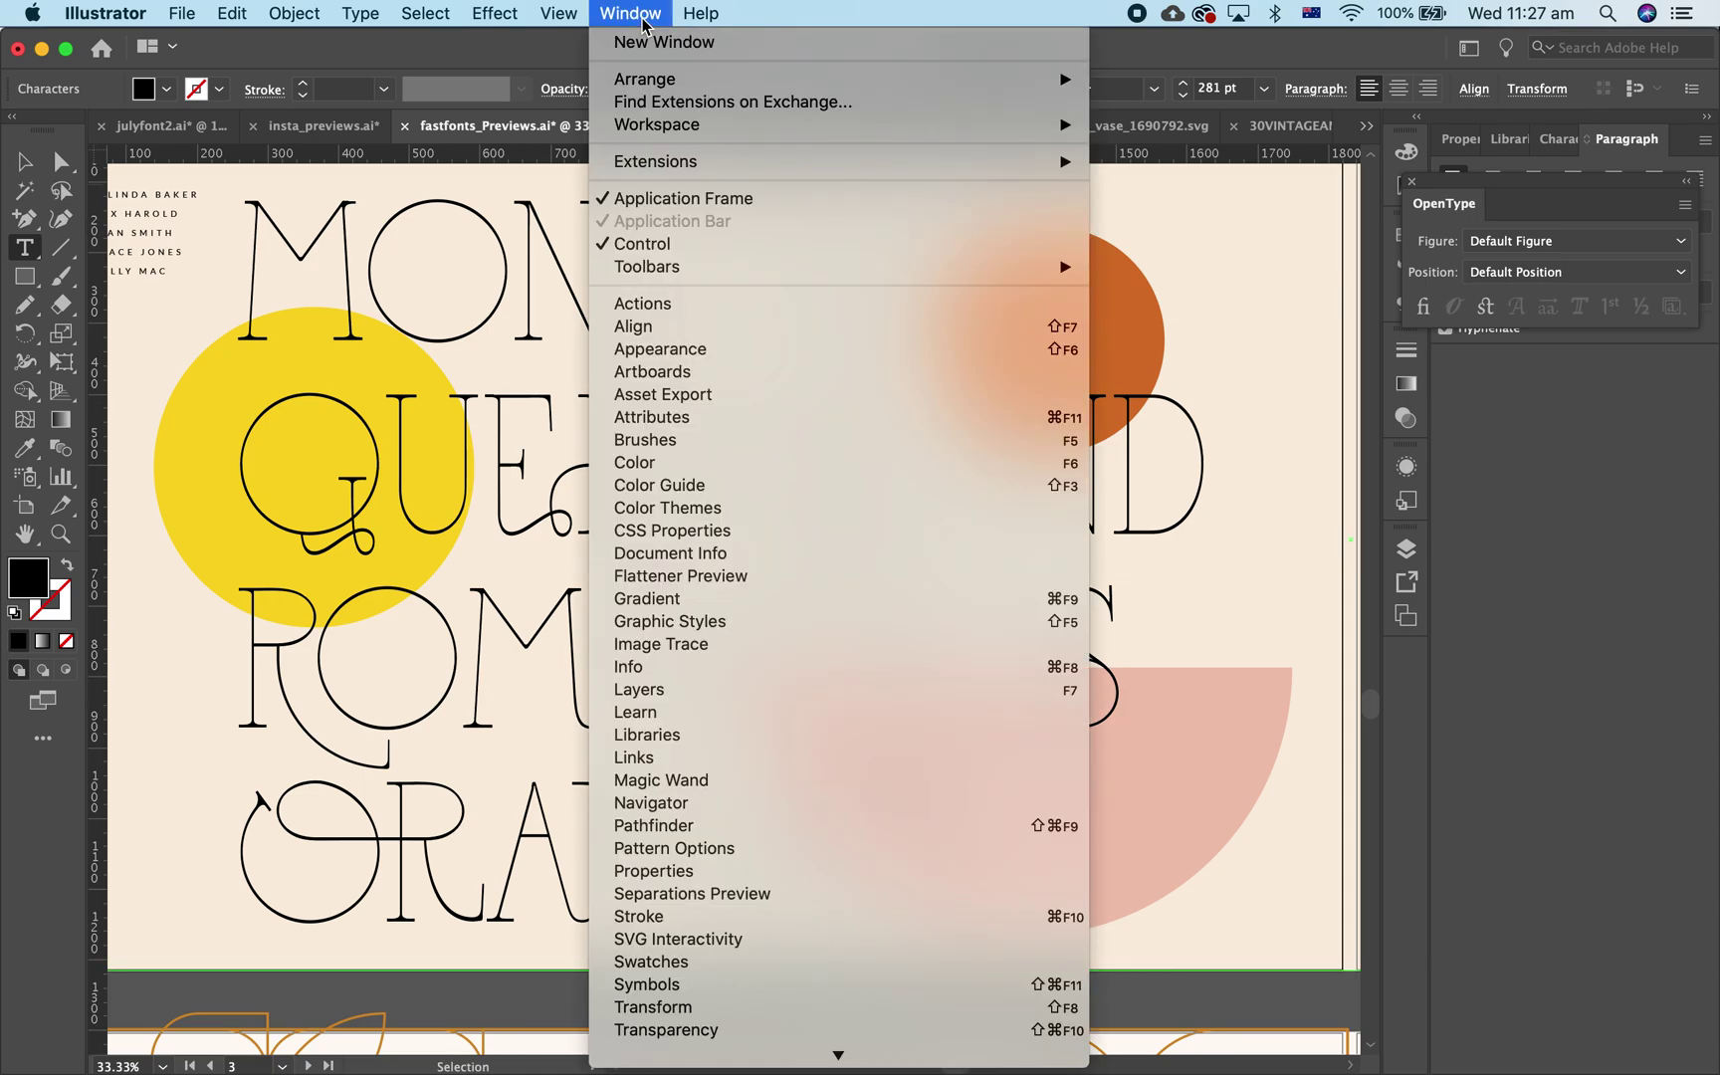
click(642, 14)
click(642, 14)
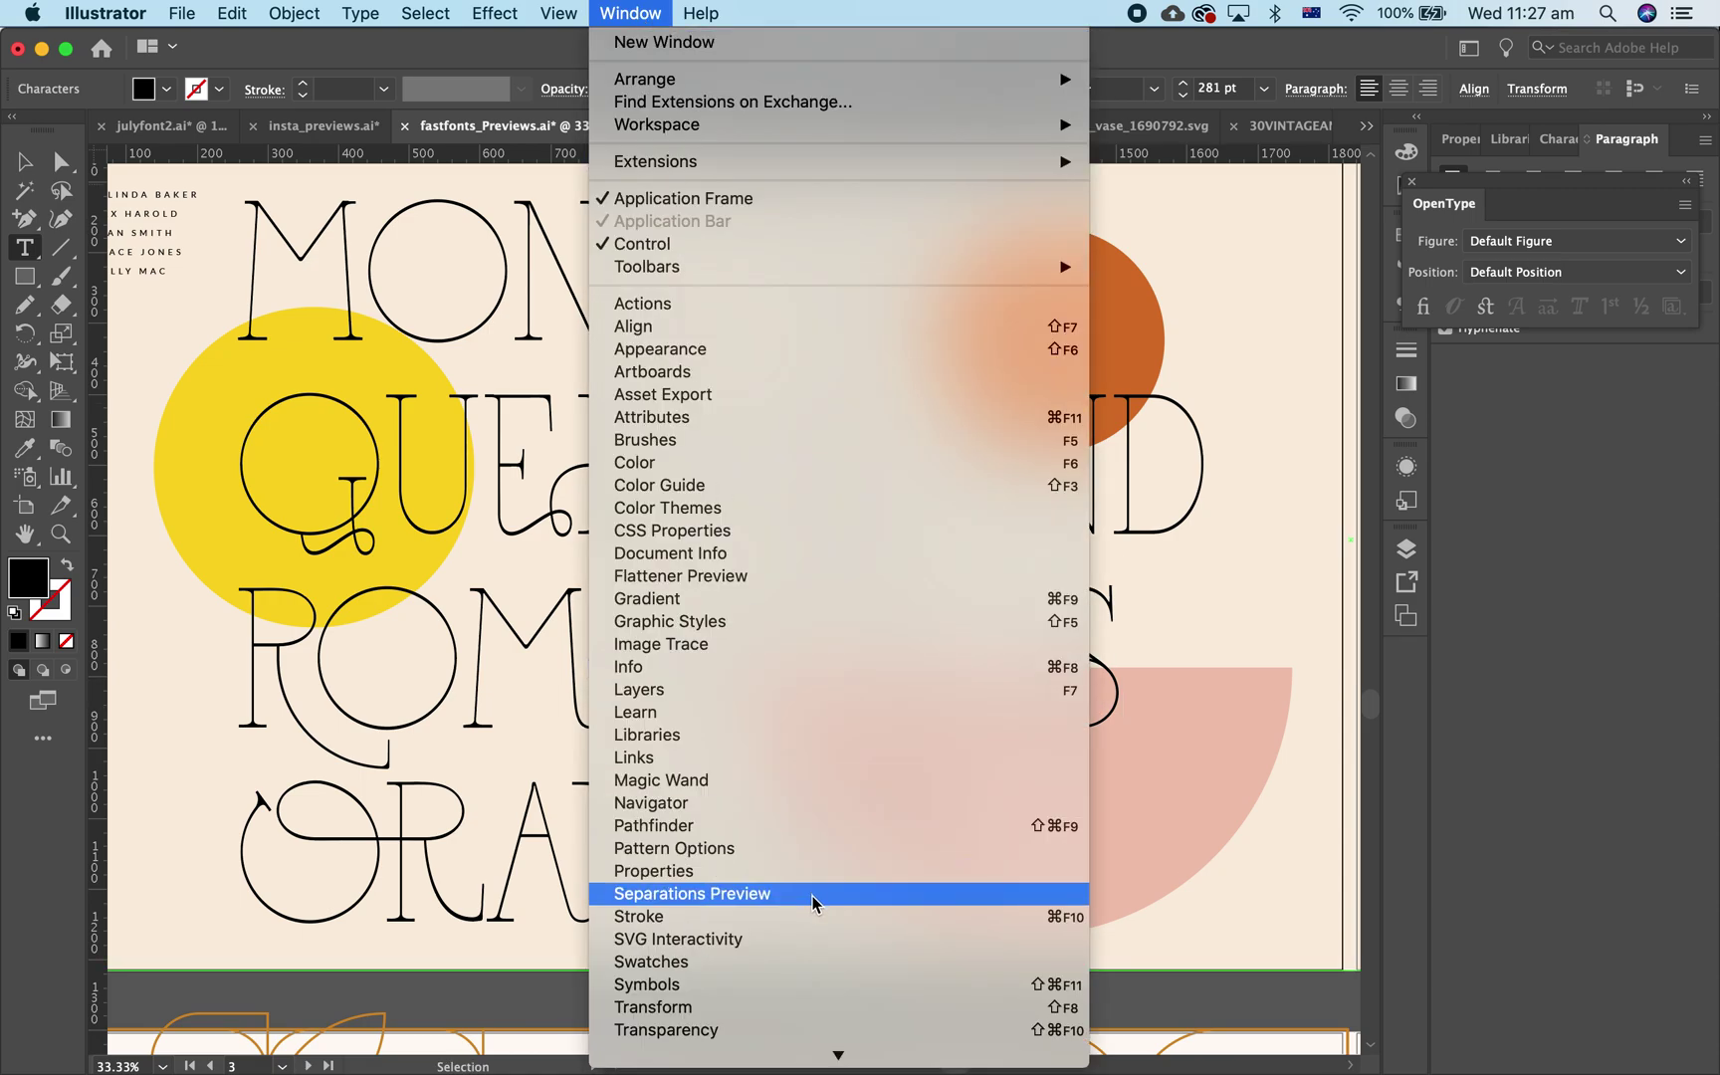
mouse_move(827, 991)
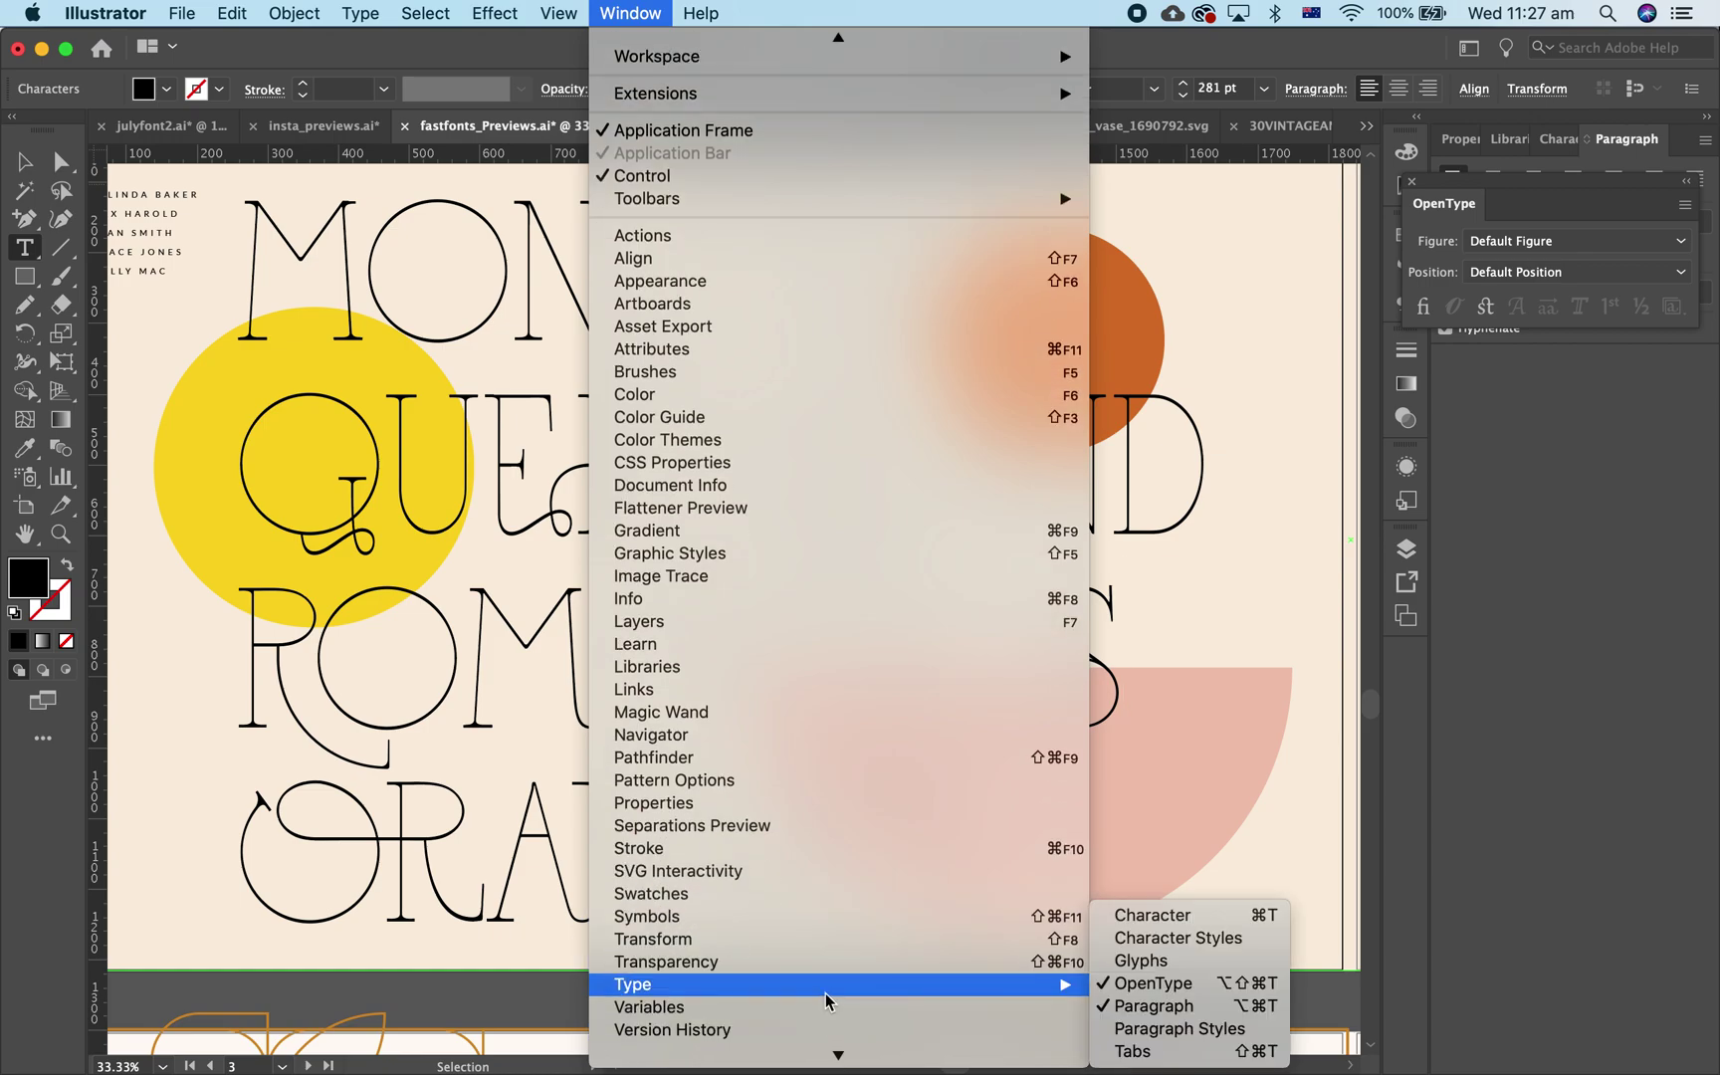
click(1145, 961)
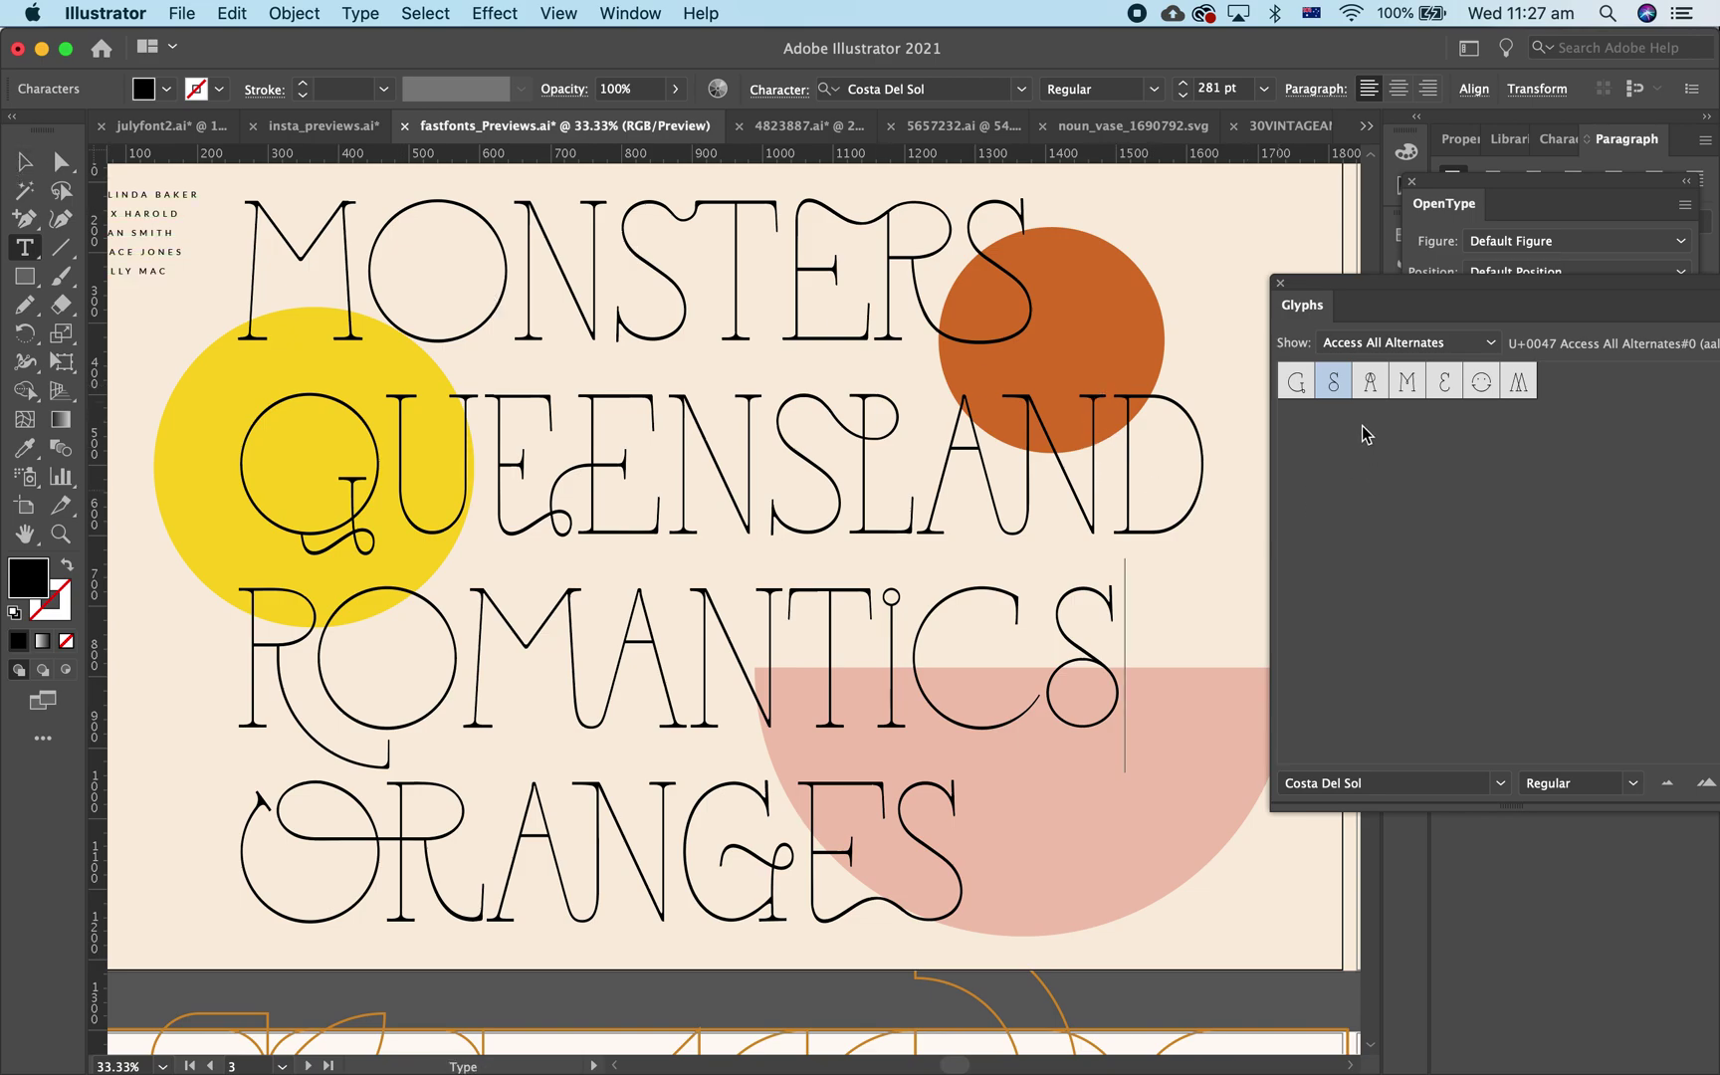
Step: Insert alternate S glyphs after ROMANTICS so it reads ROMANTICSSS, then close the Glyphs panel
drag(1074, 634, 1111, 645)
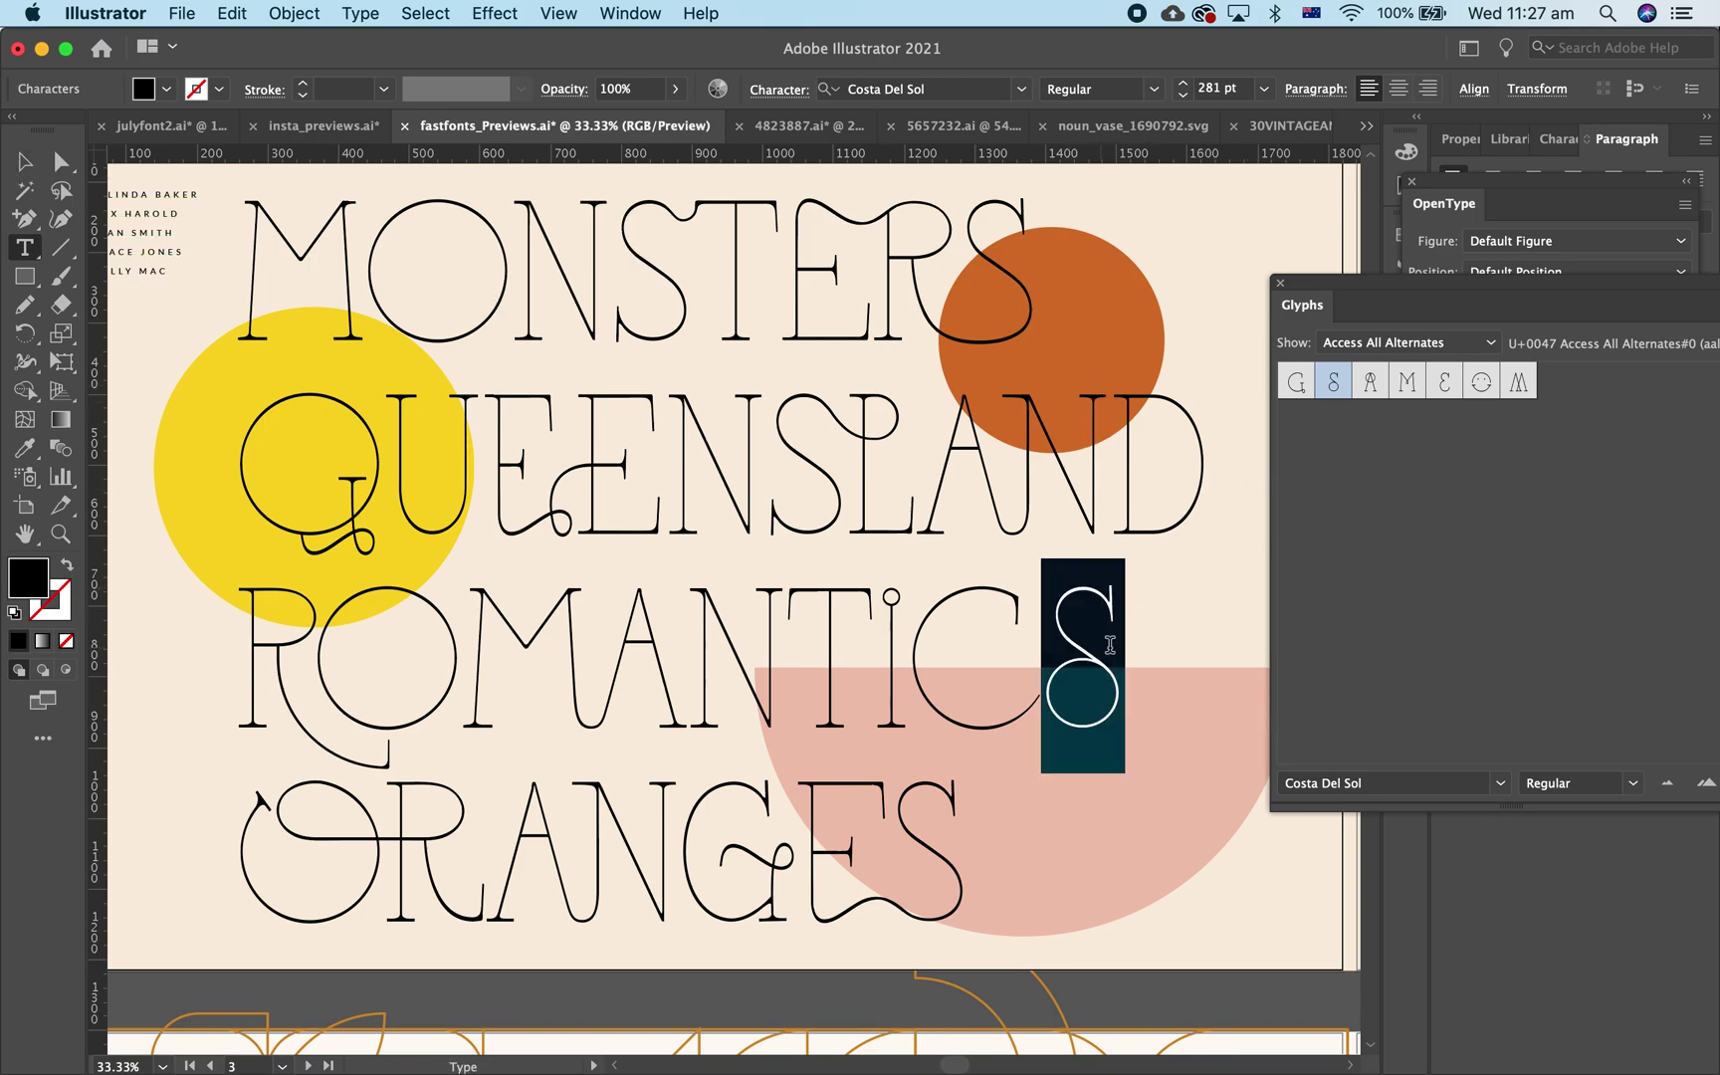
double_click(1334, 391)
double_click(1334, 391)
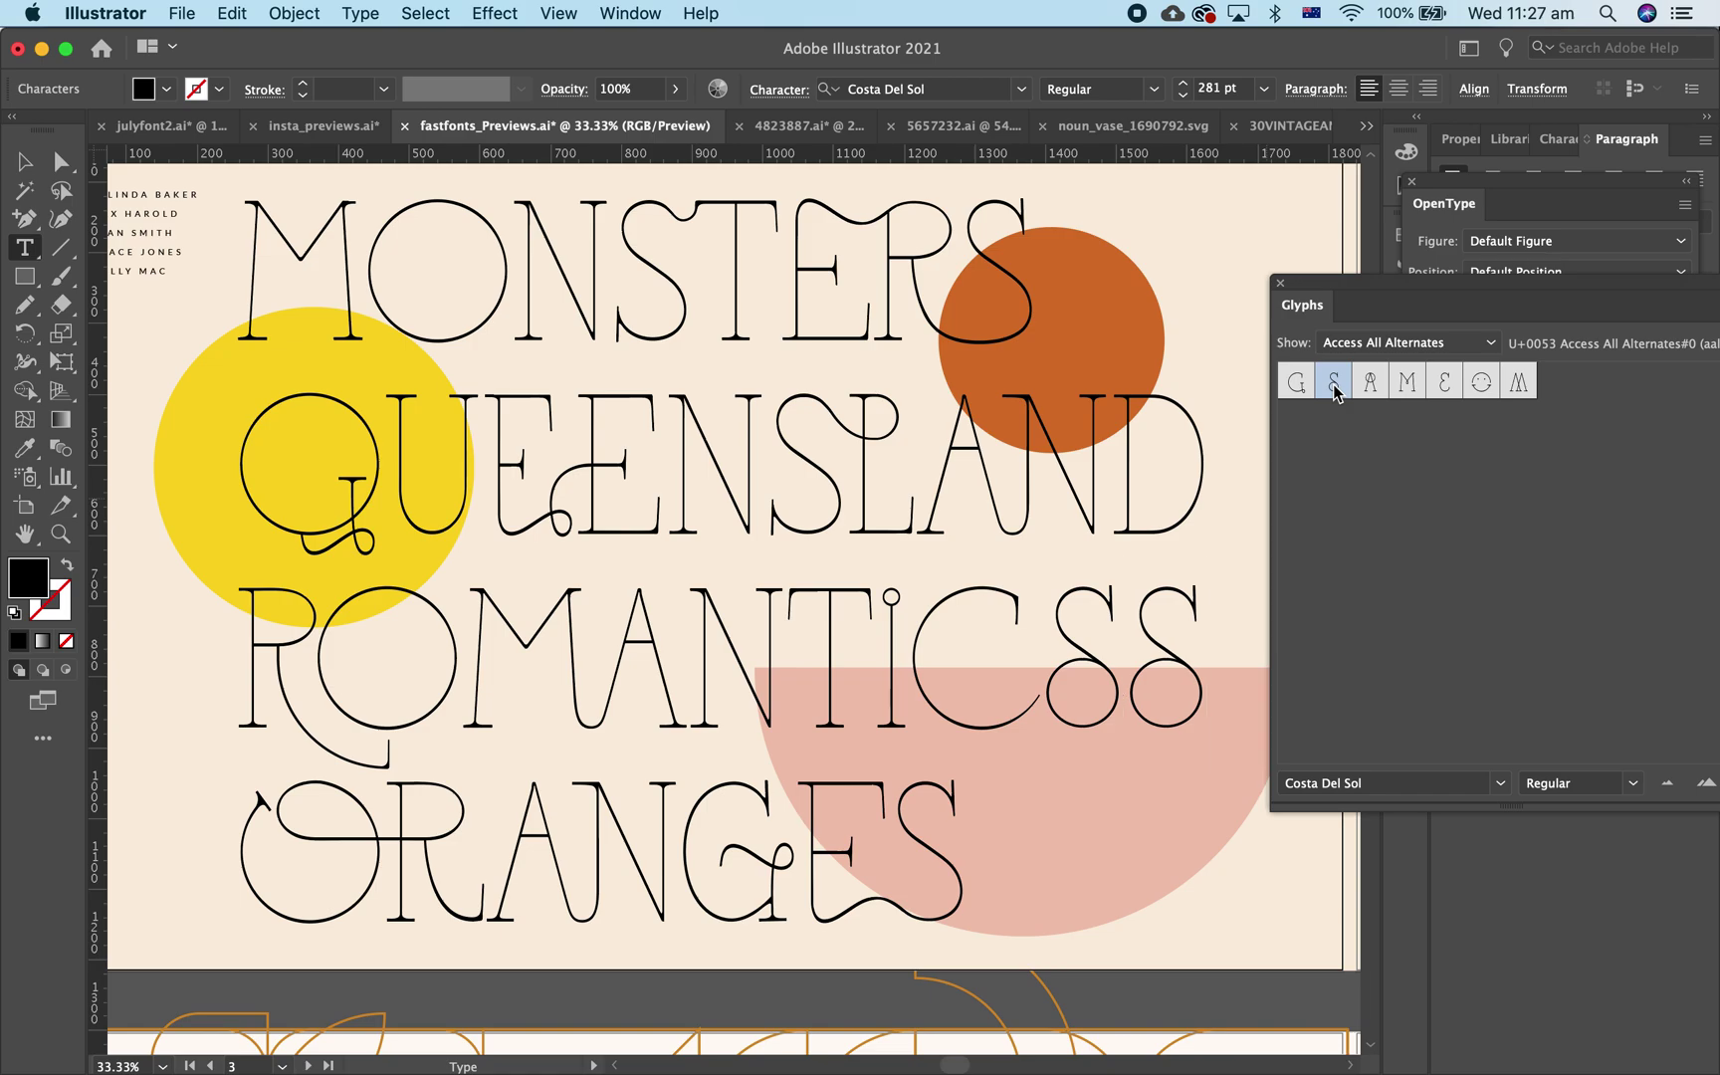
double_click(1334, 391)
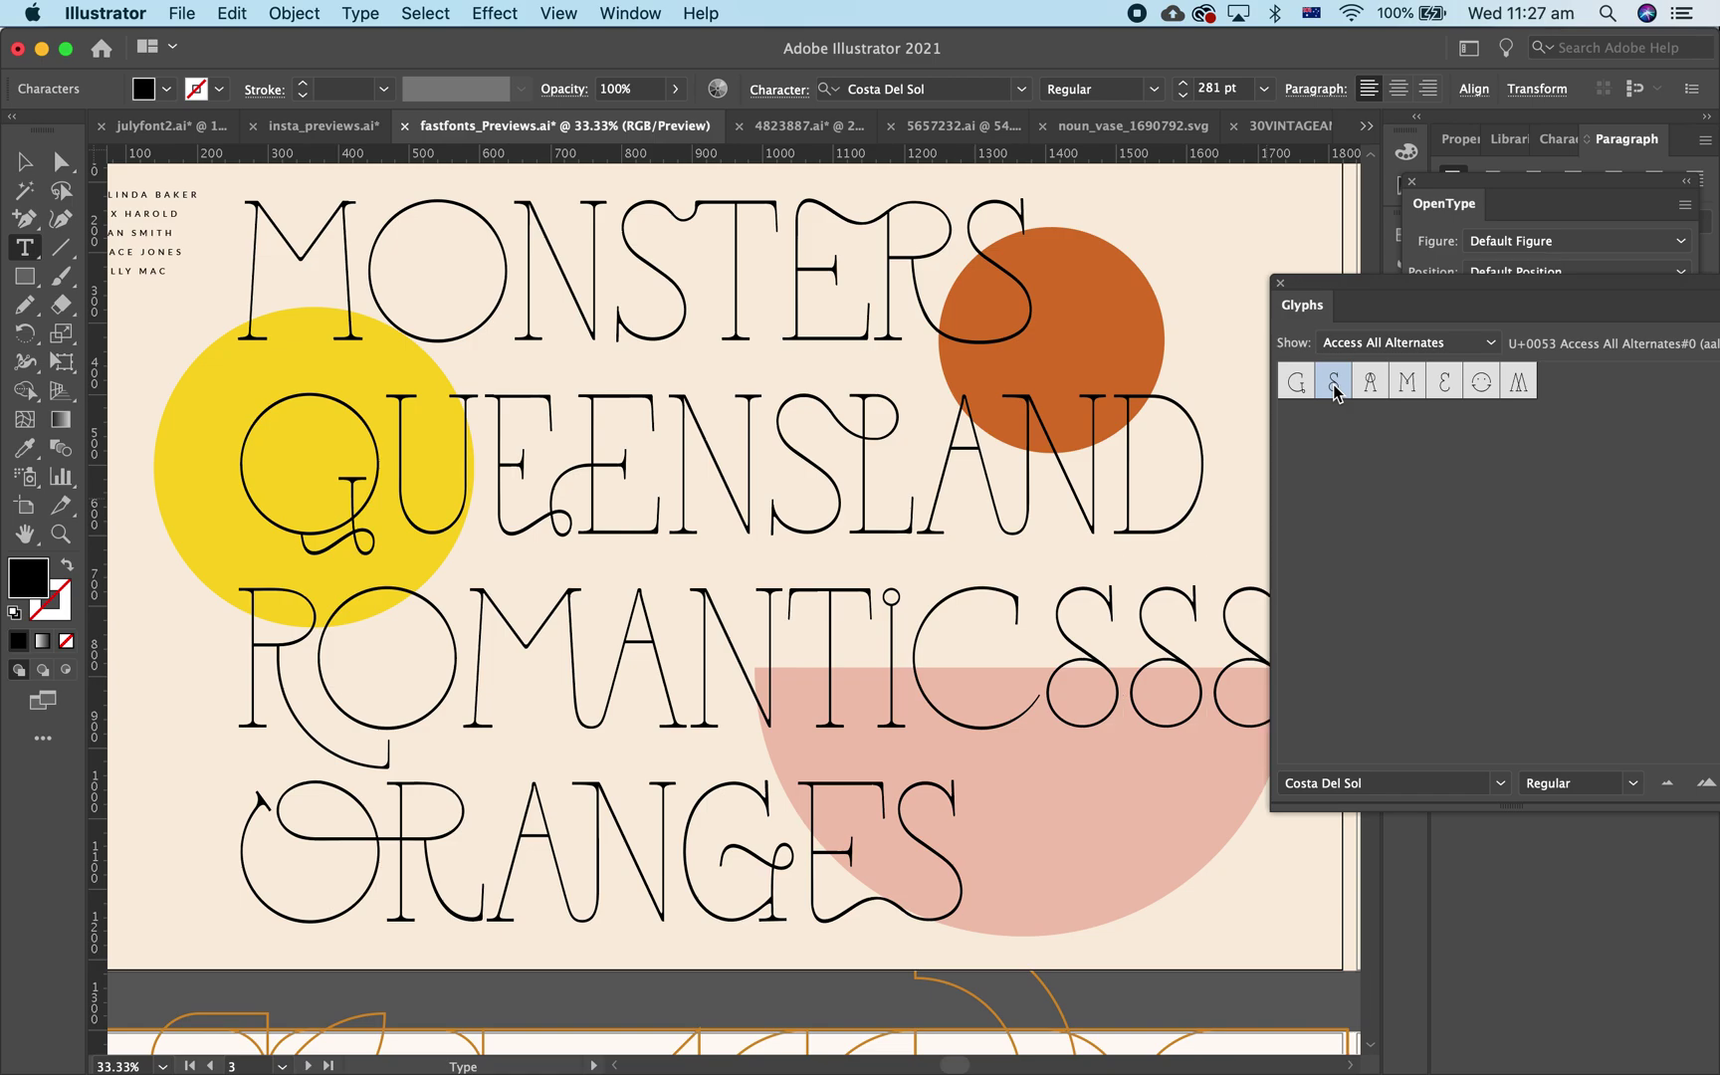
click(1282, 285)
Step: In Photoshop, select all the COSTA DEL SOL text with the Type tool and open the Type menu
mouse_move(617, 1046)
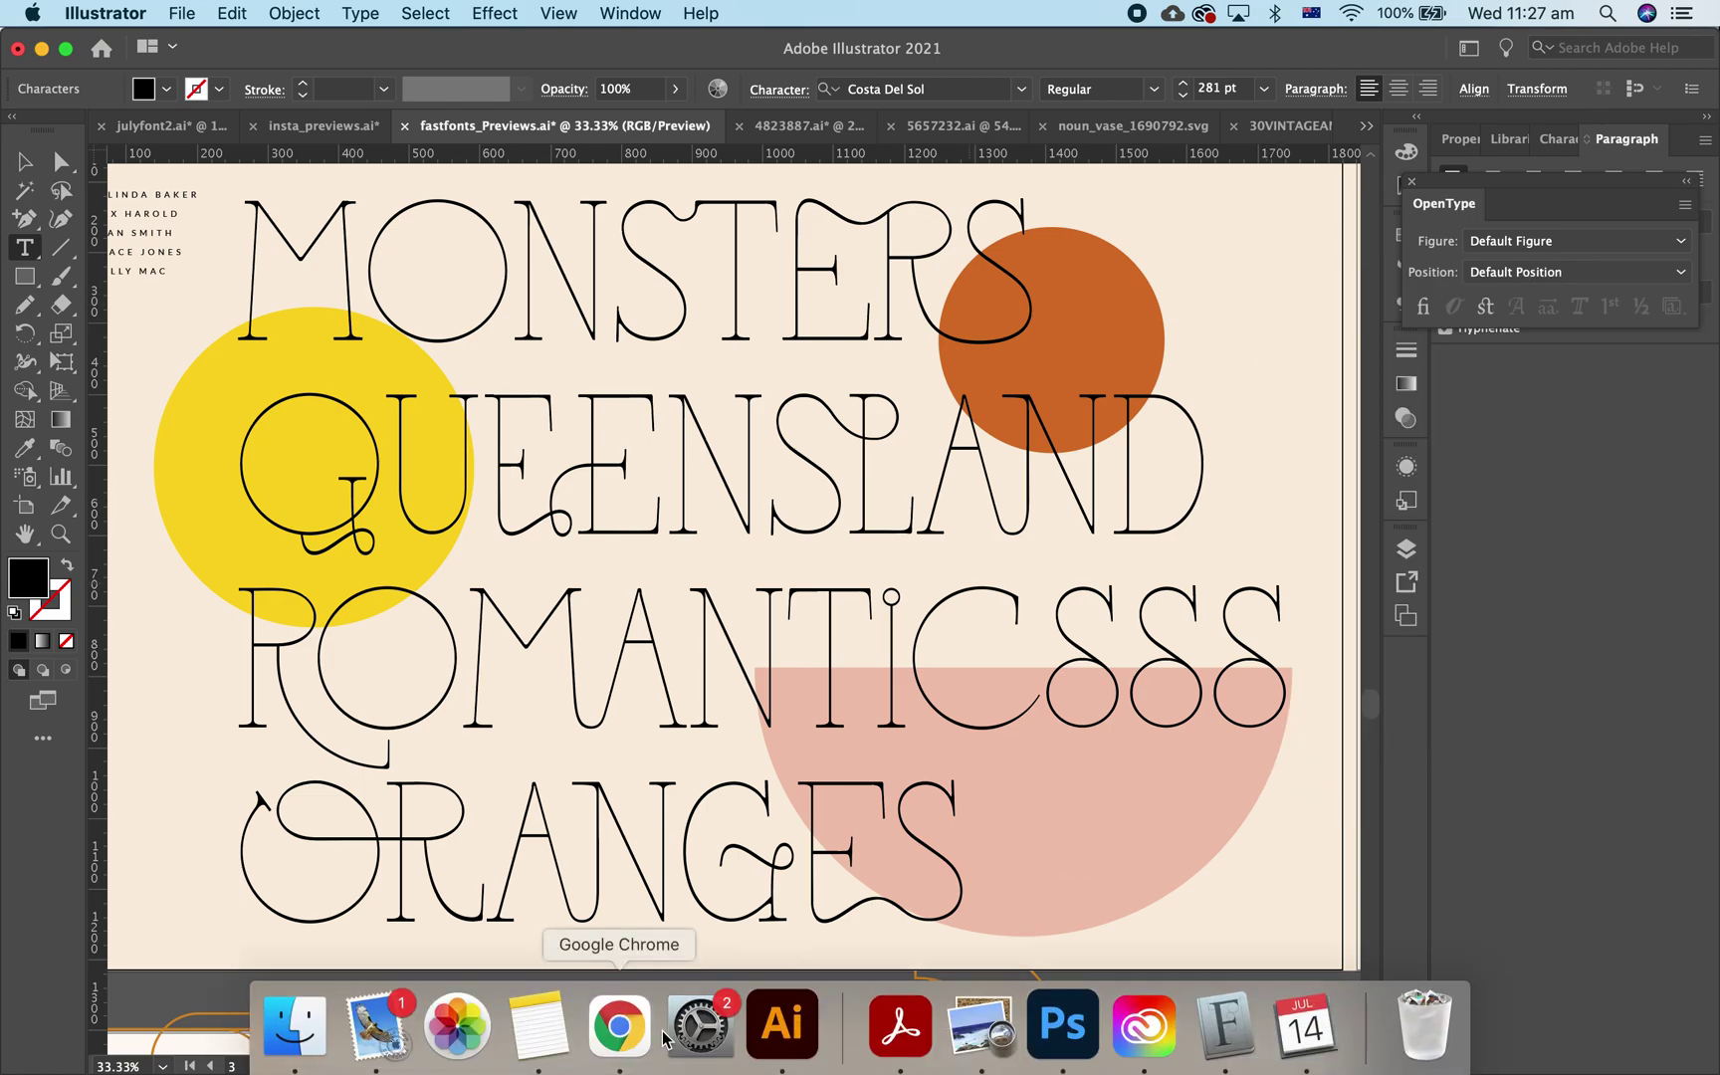
click(1048, 1034)
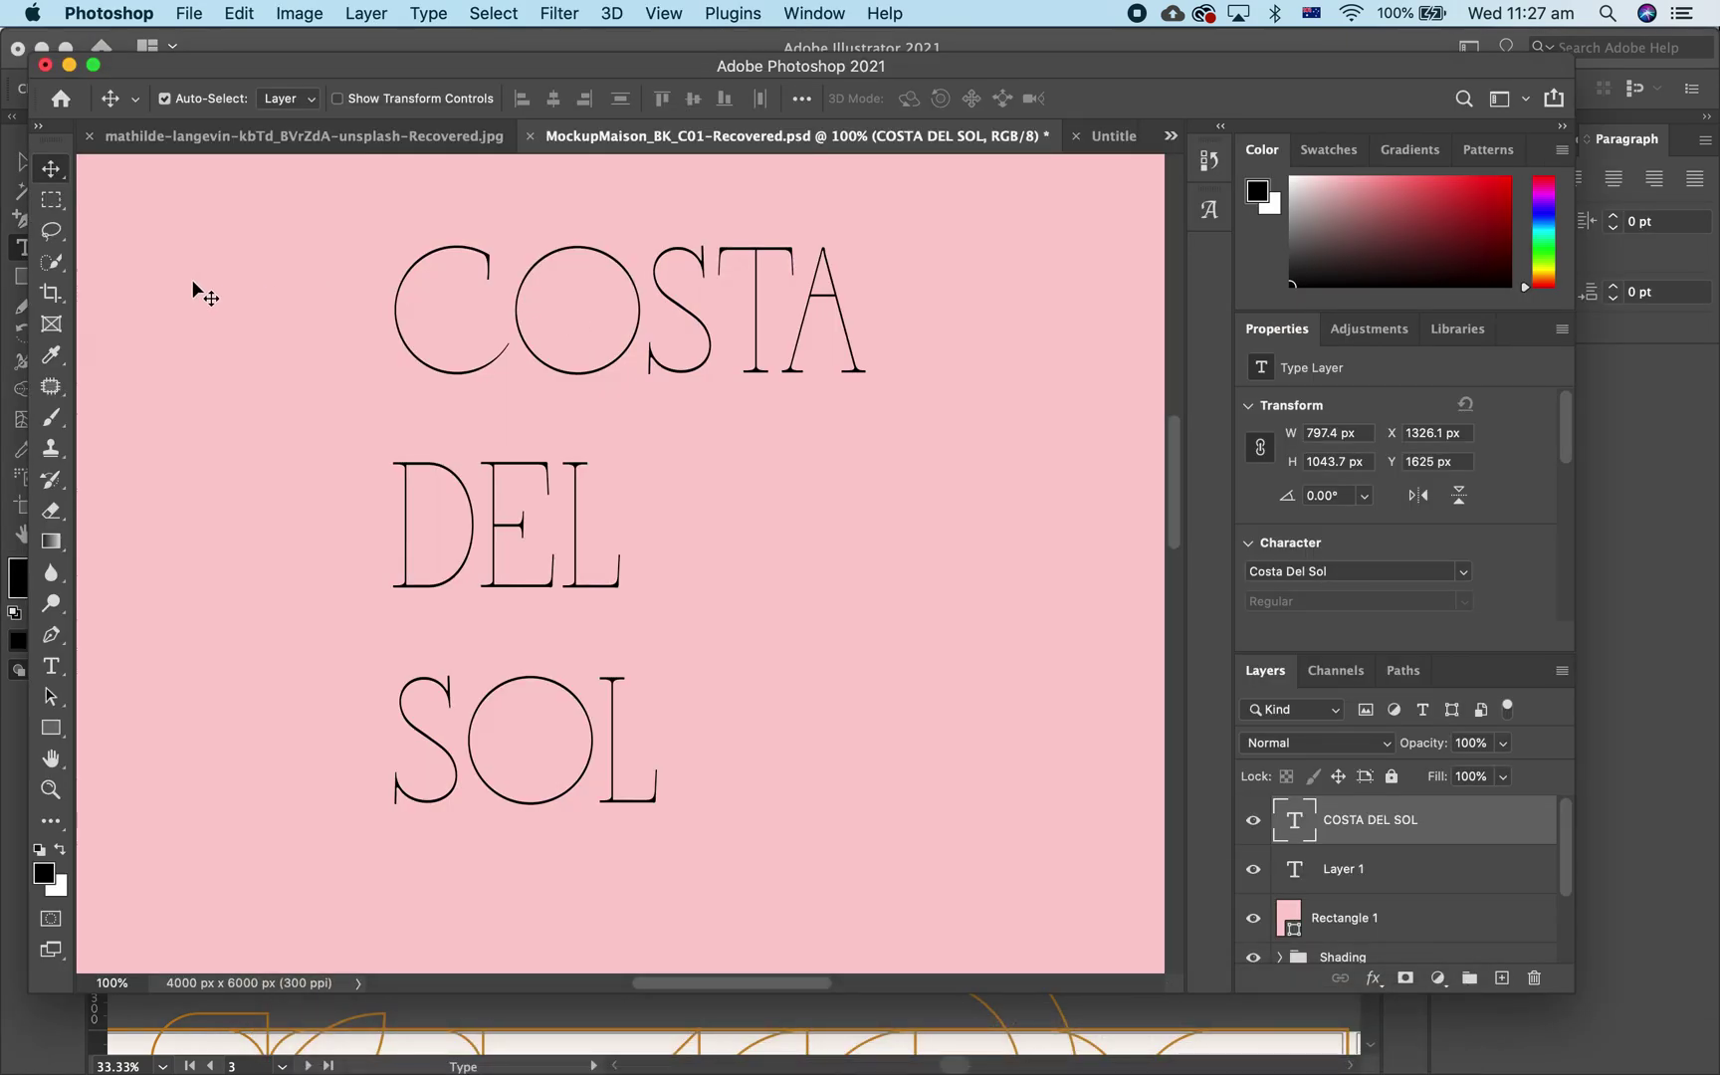
click(50, 666)
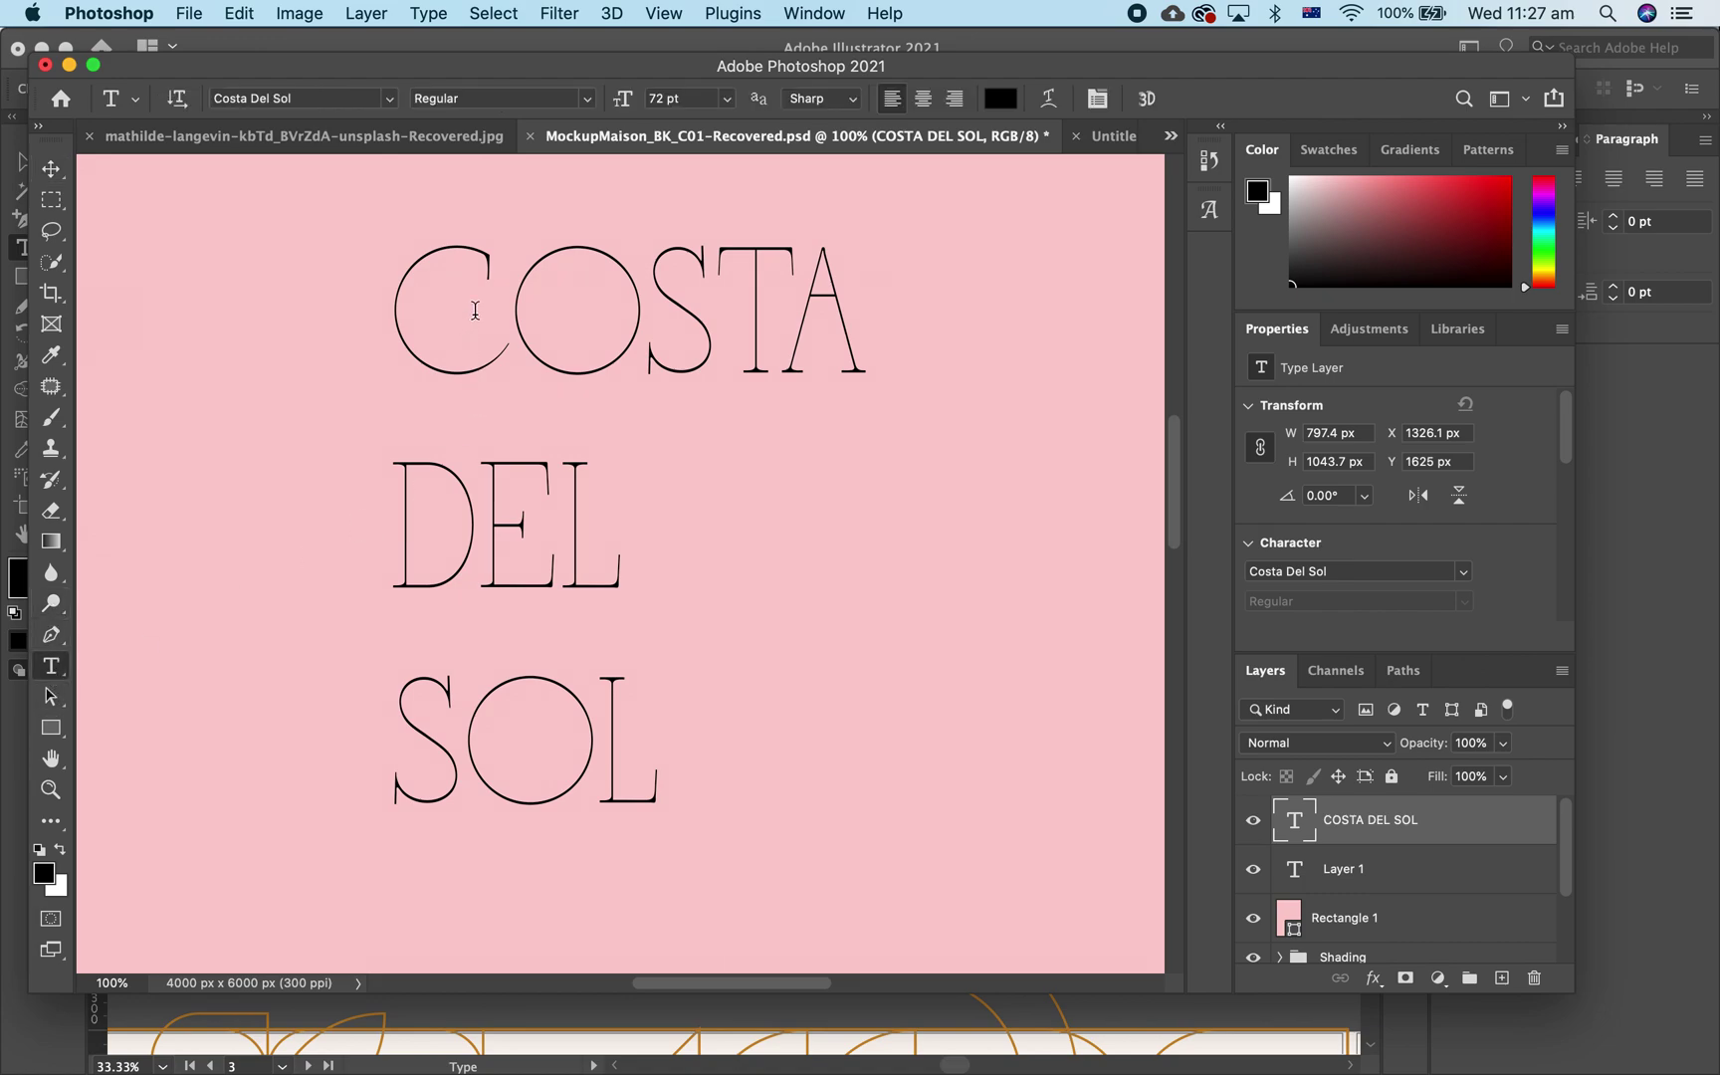
drag(429, 295, 733, 665)
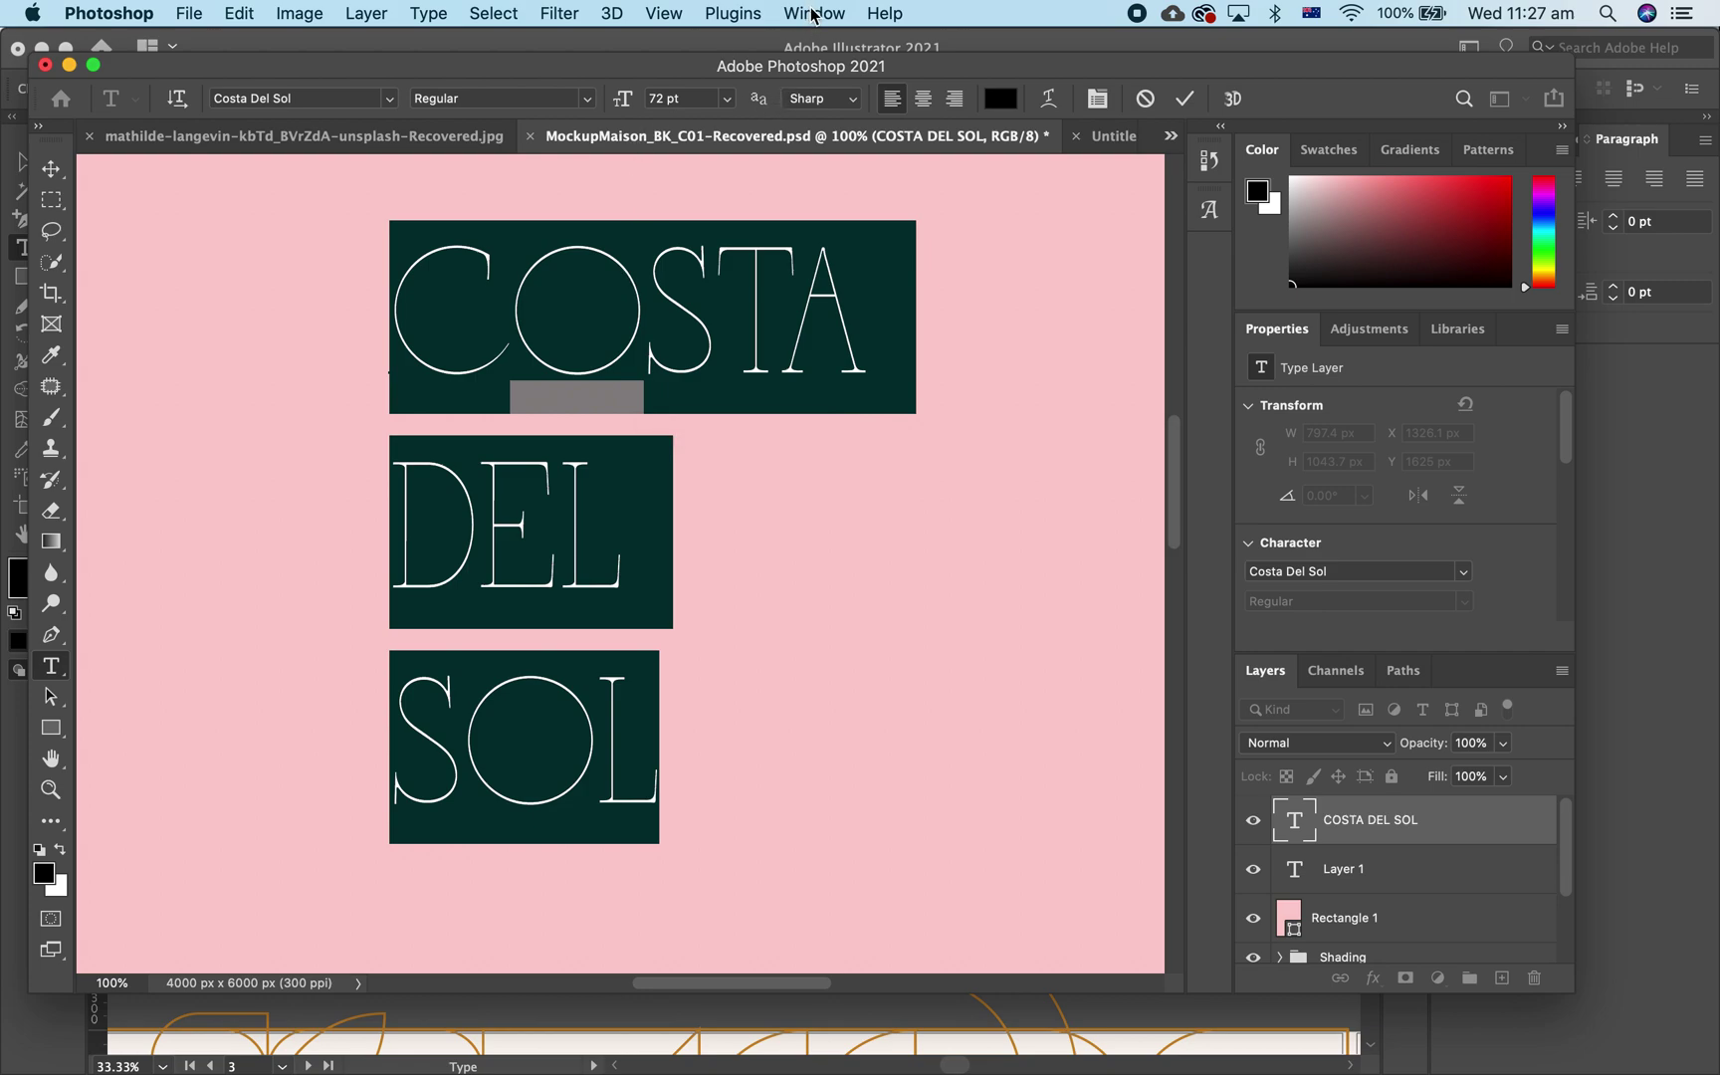
click(420, 18)
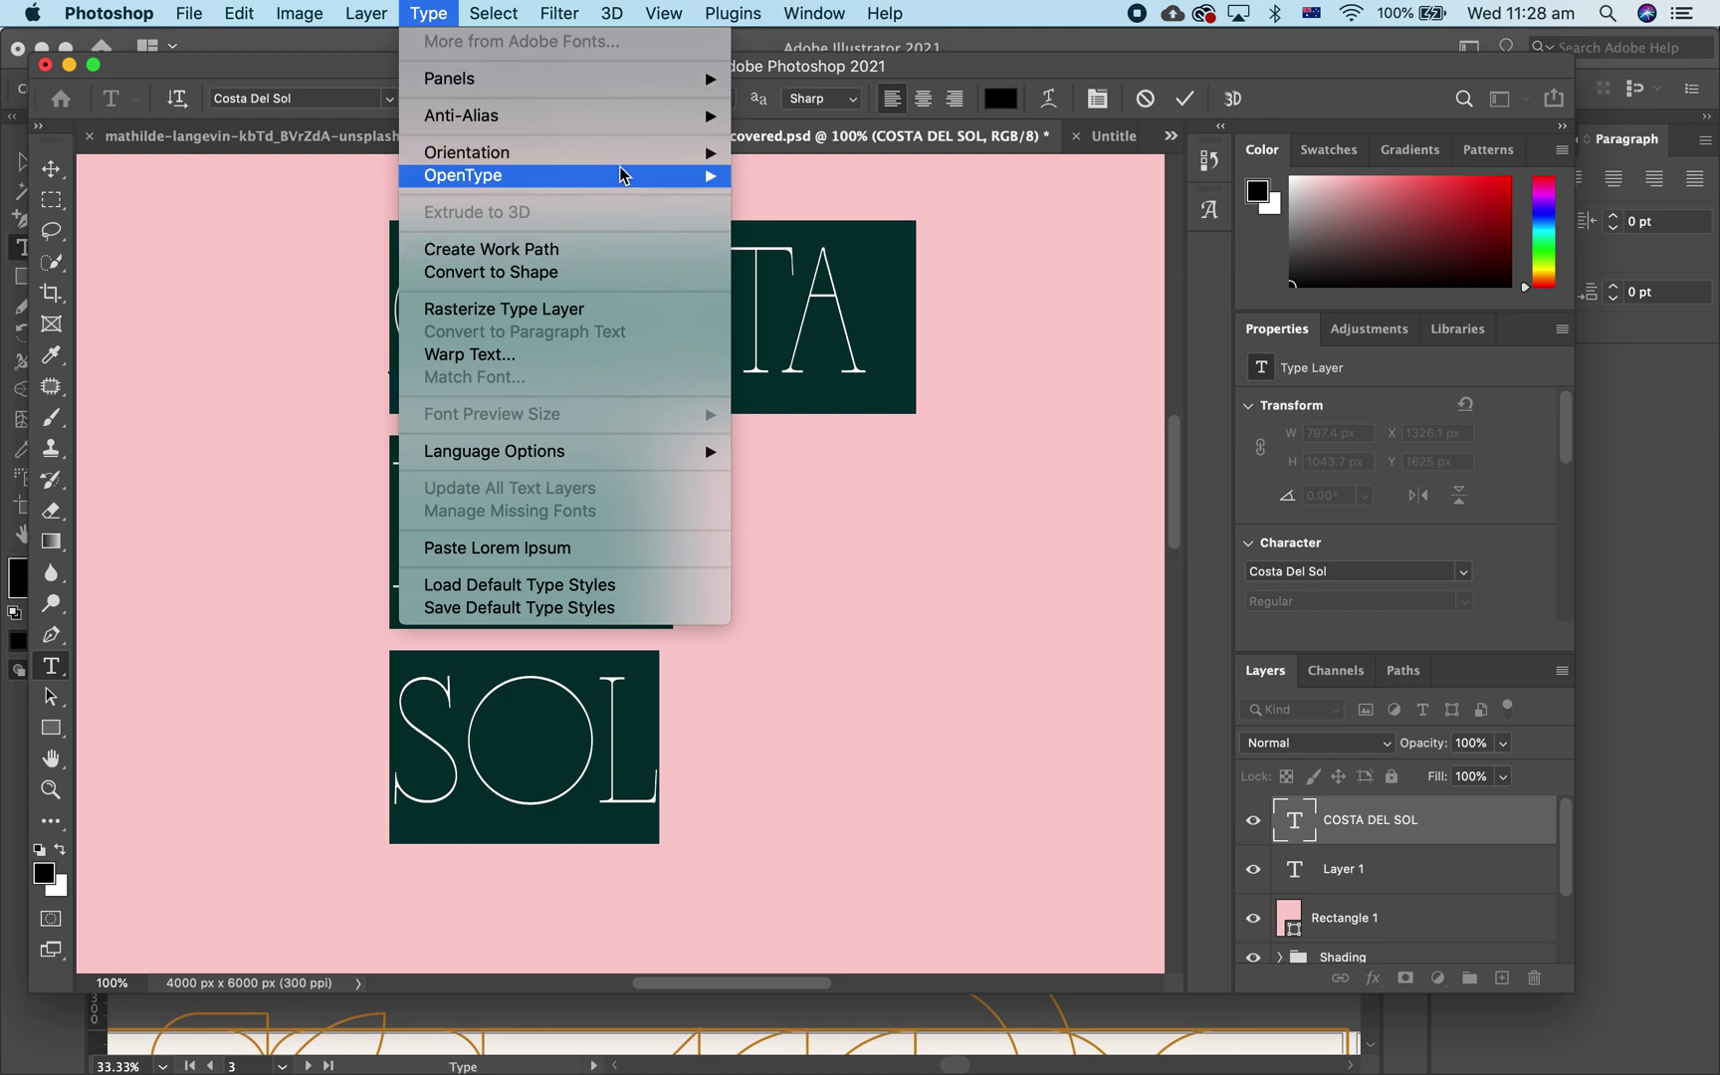
Step: Apply OpenType Standard Ligatures to COSTA DEL SOL and give SOL the alternate looped S
mouse_move(621, 175)
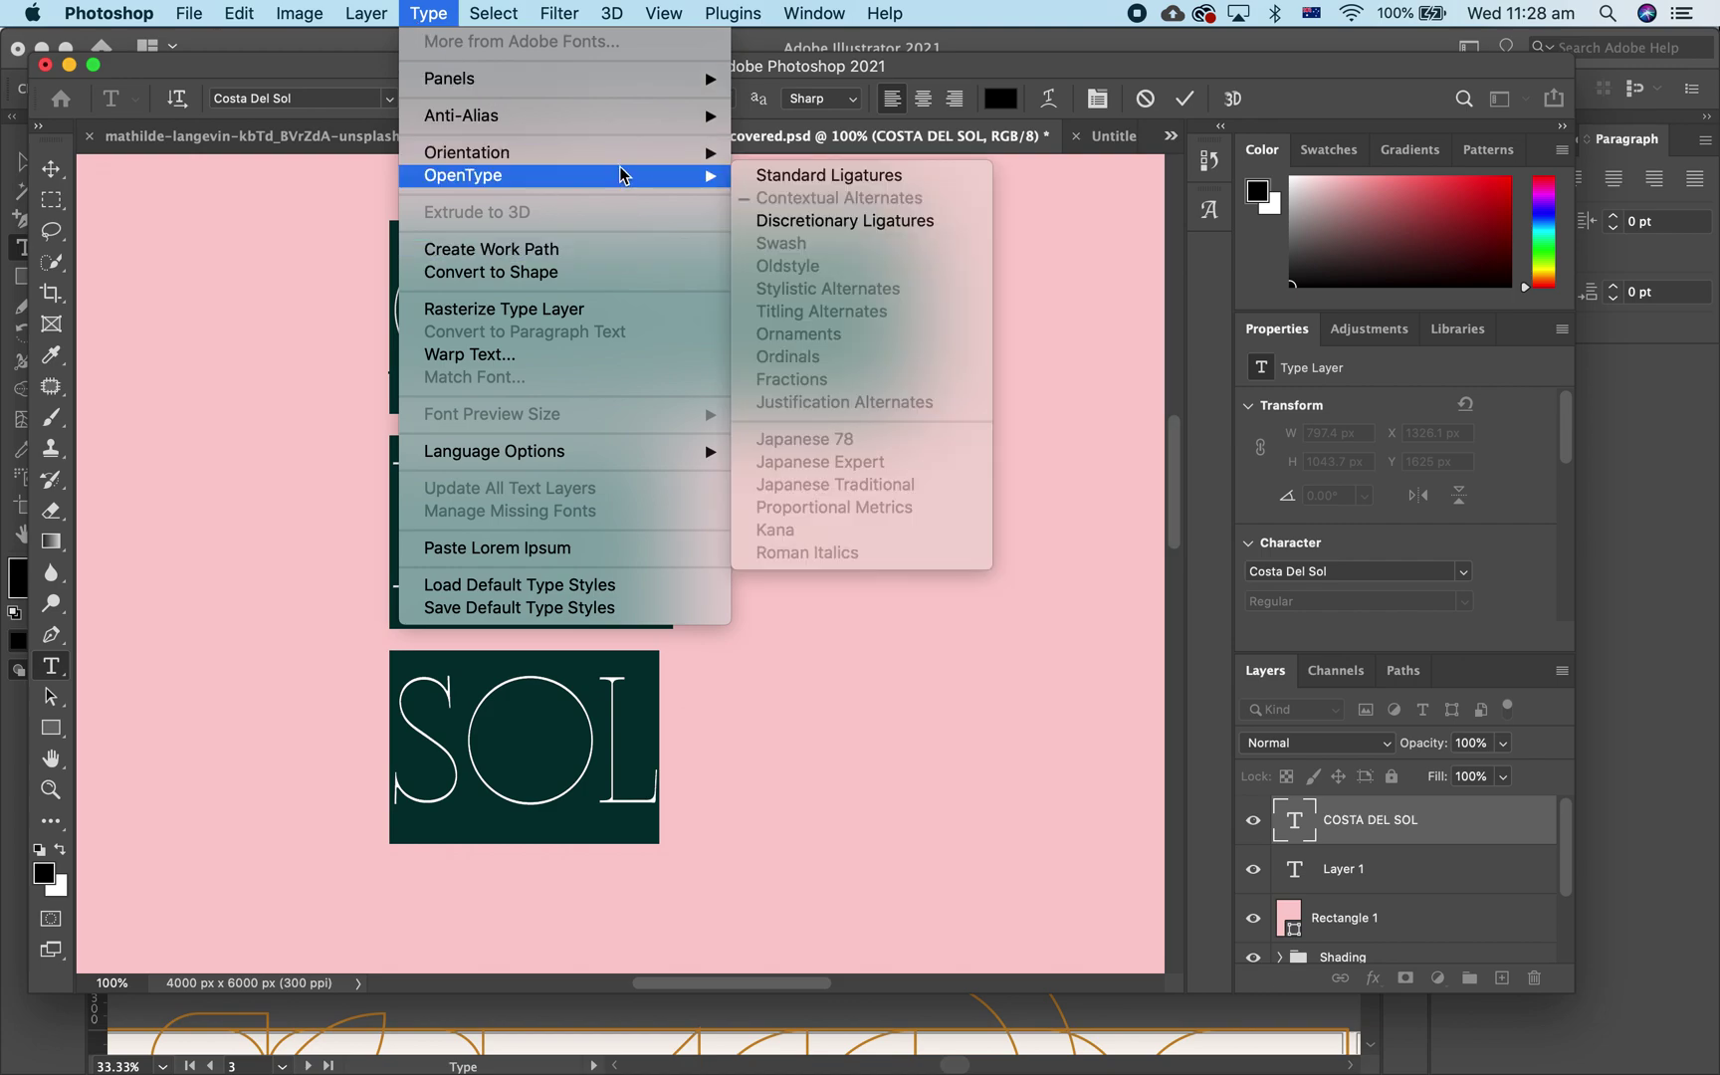
click(749, 177)
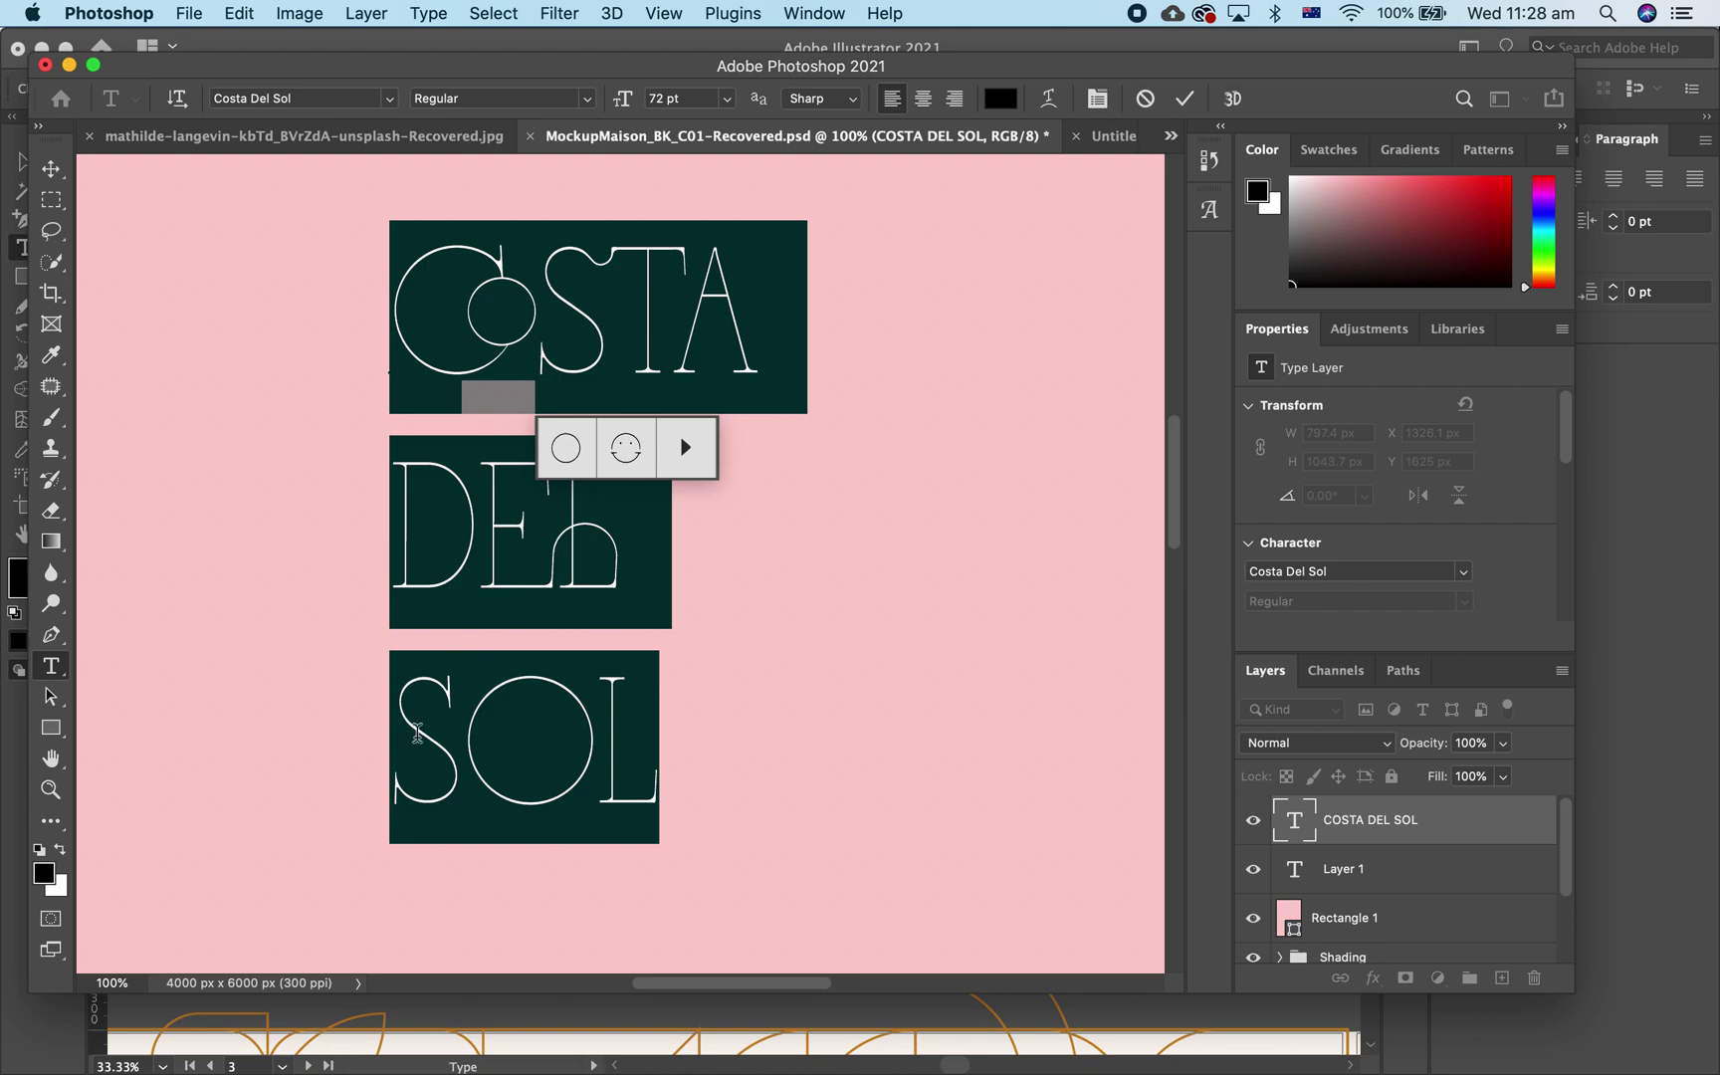
drag(418, 733, 453, 746)
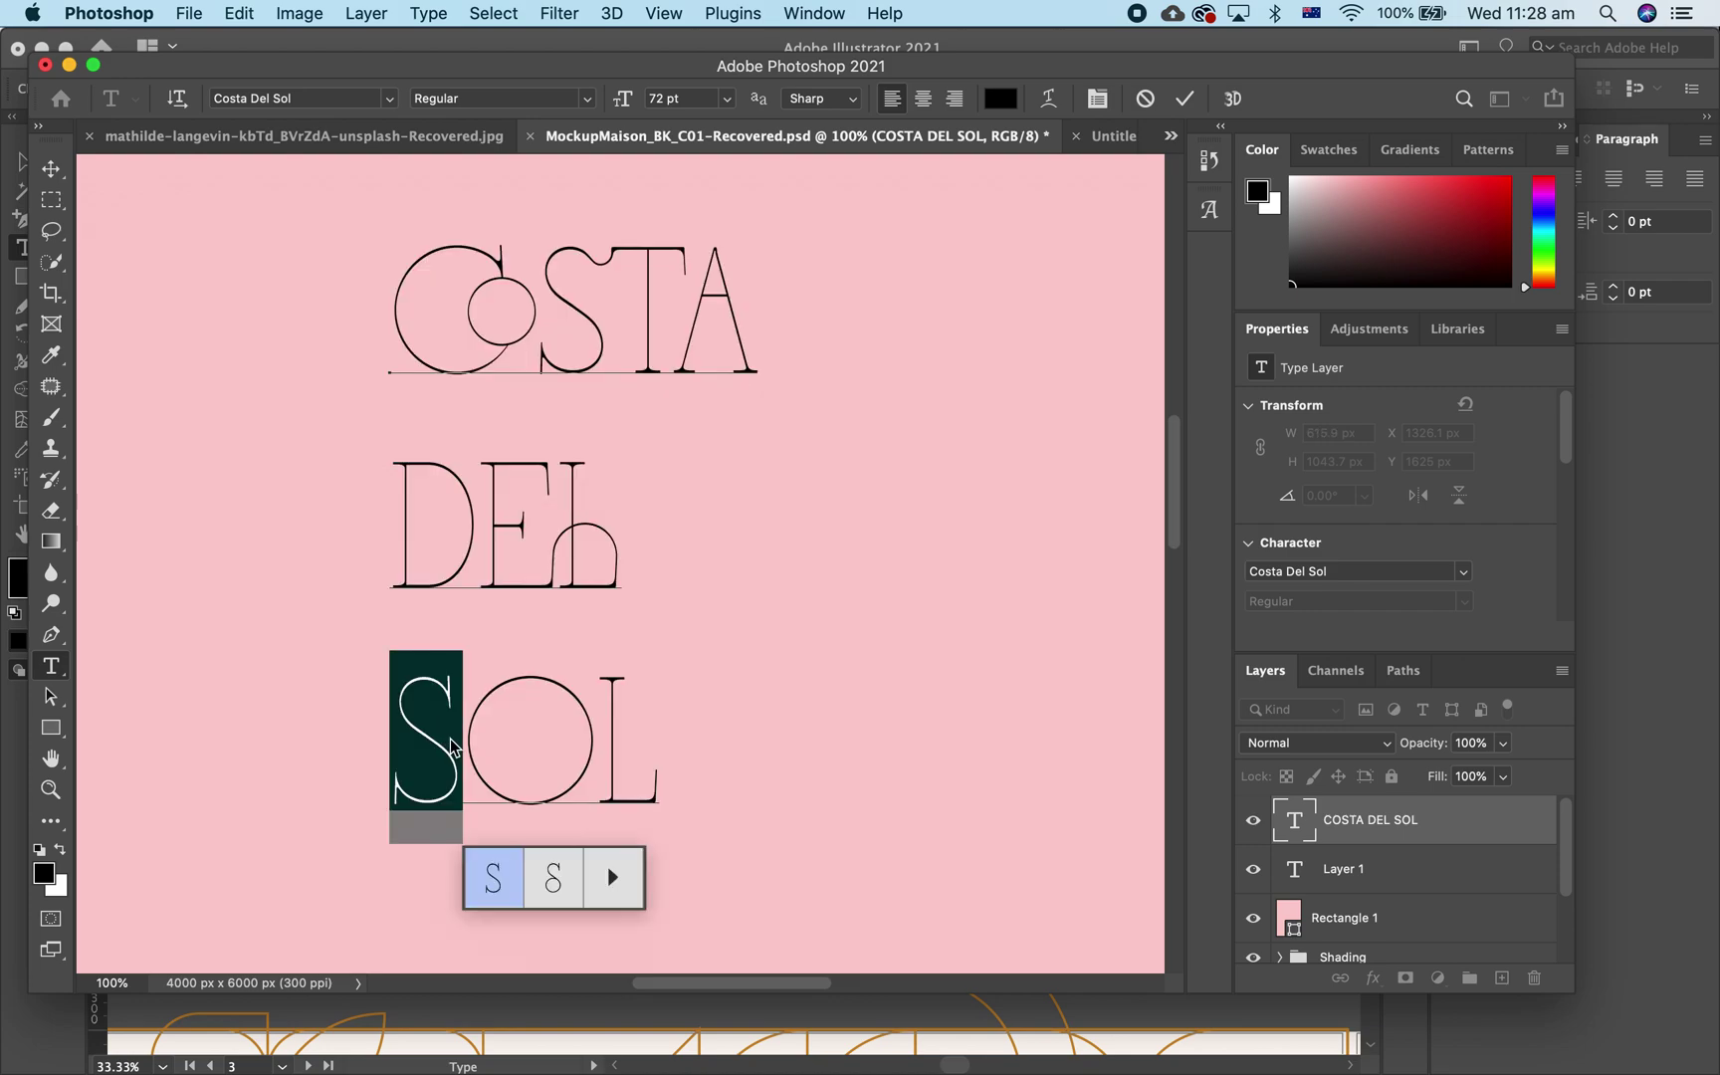
click(556, 873)
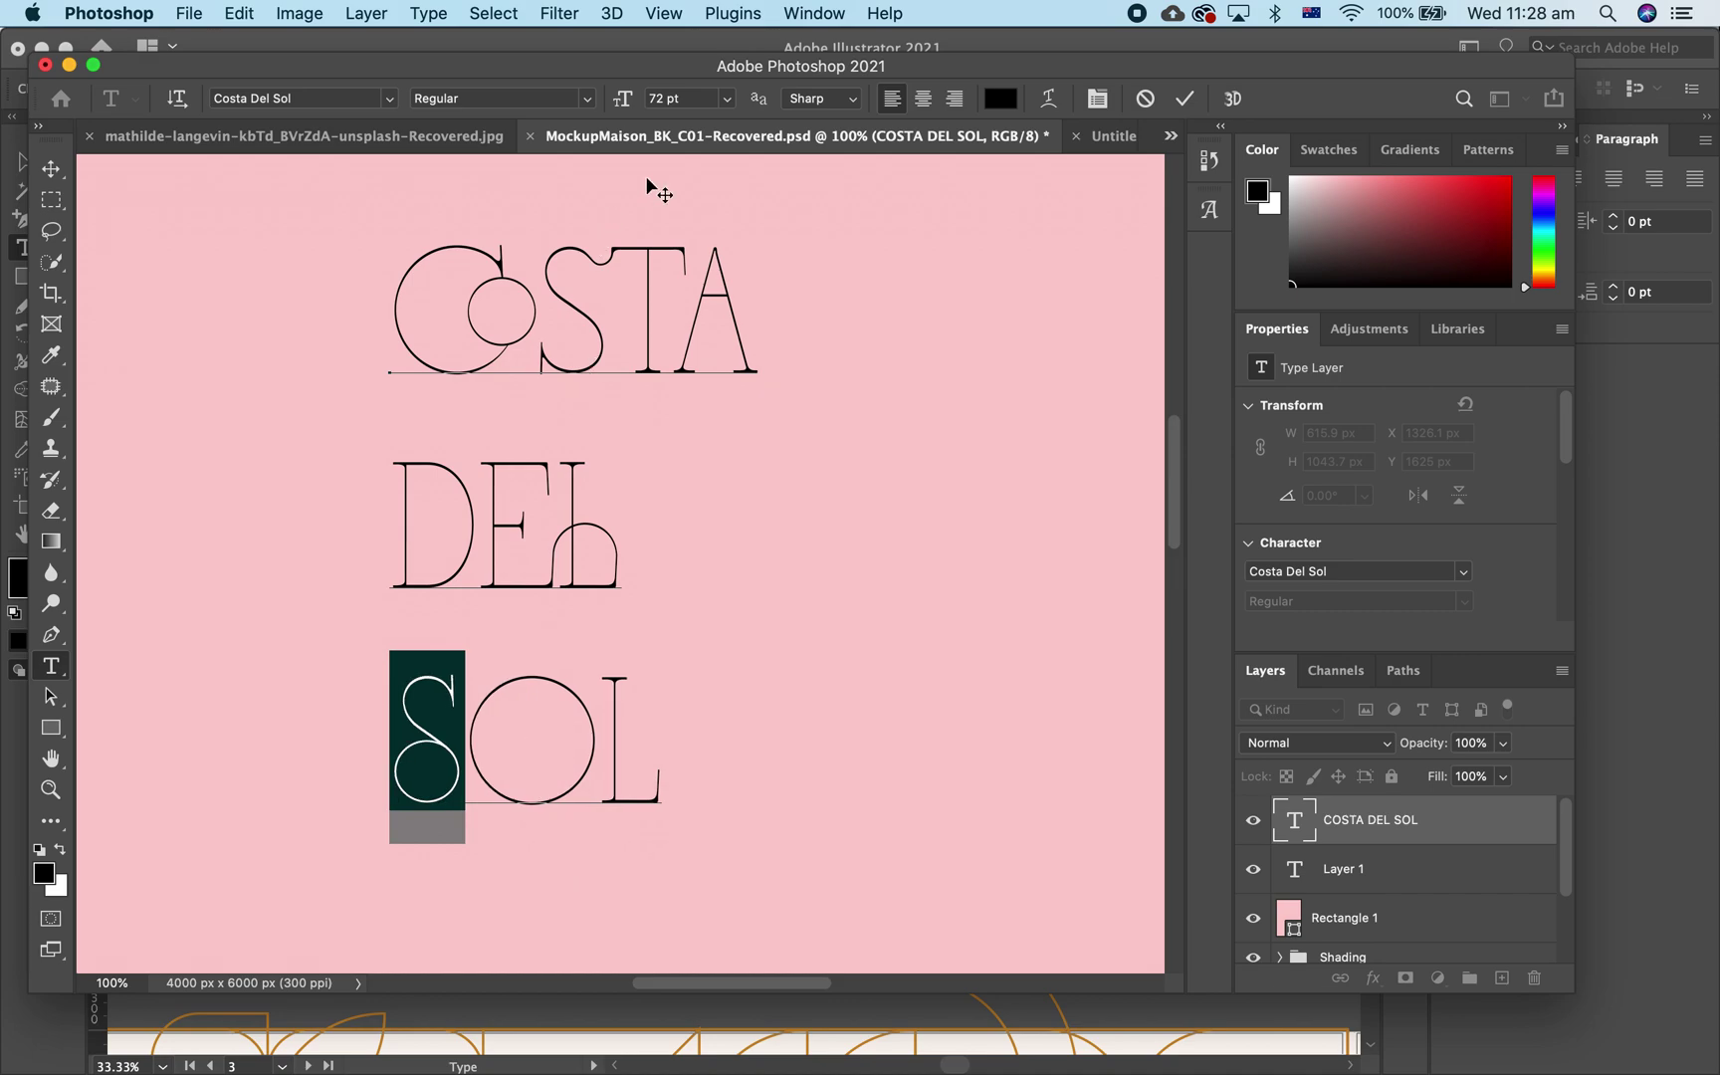
click(812, 14)
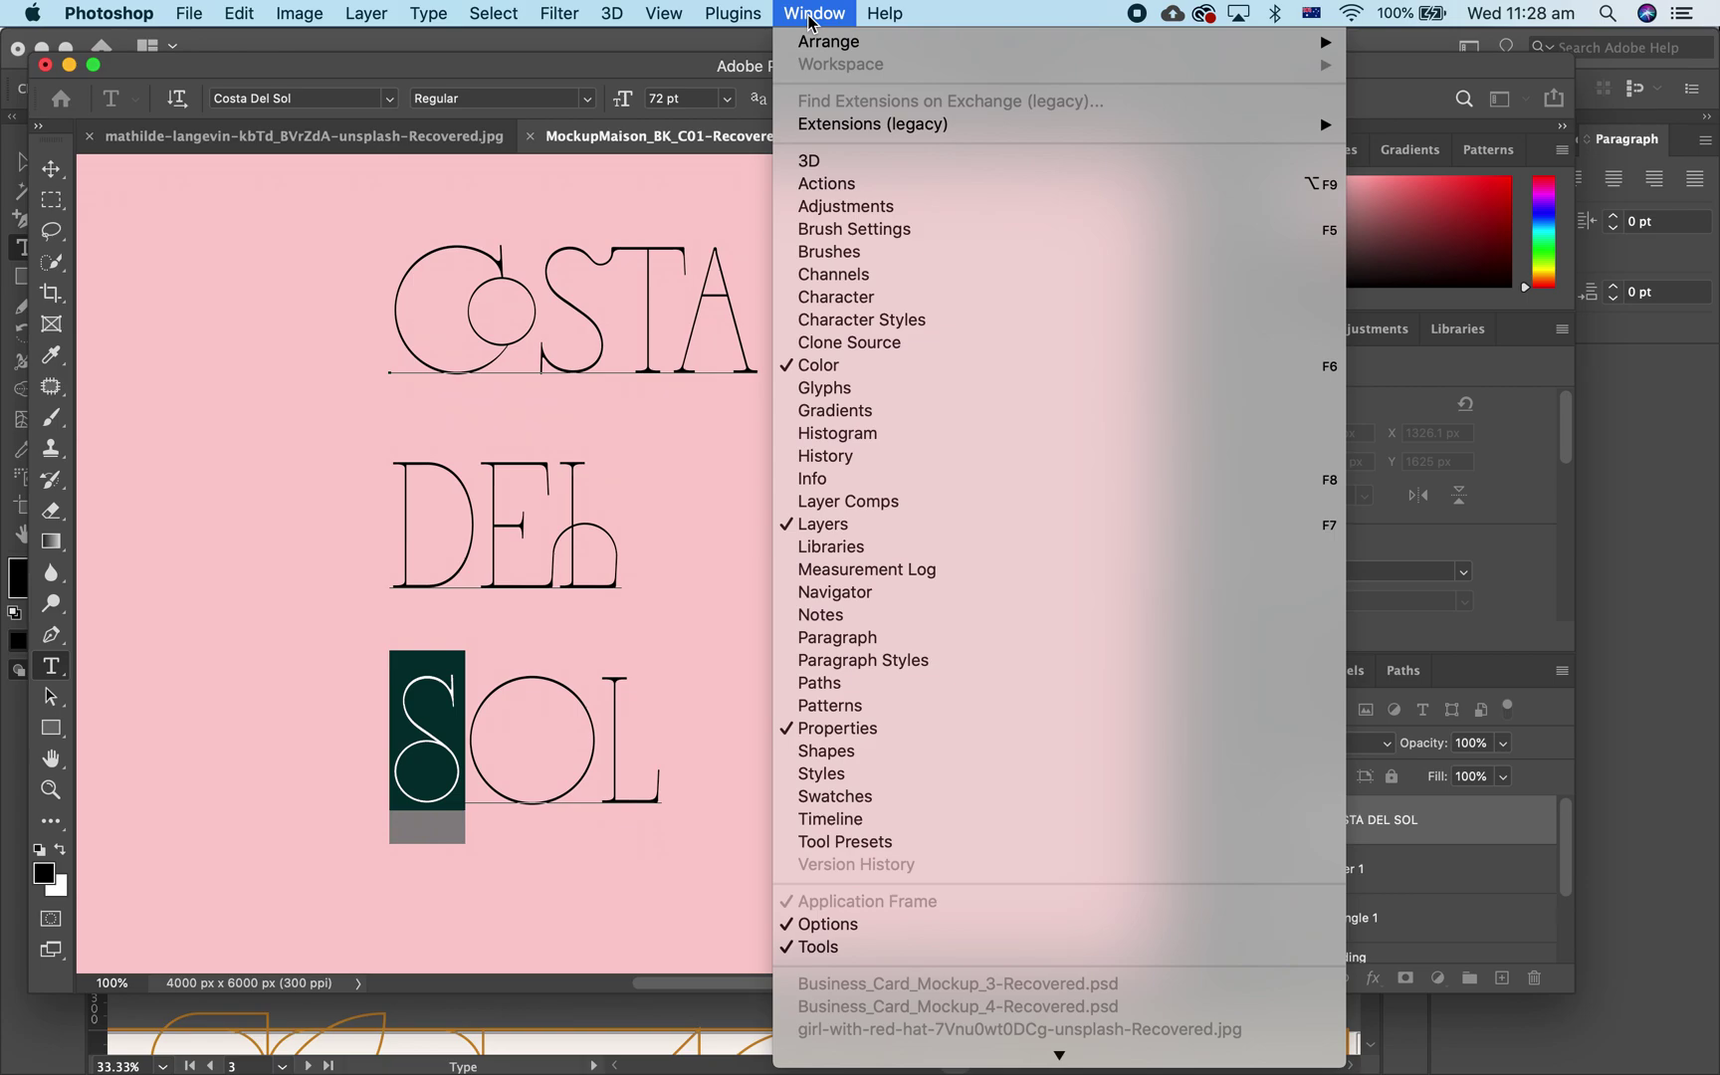
click(840, 397)
scroll(911, 647, down, 5)
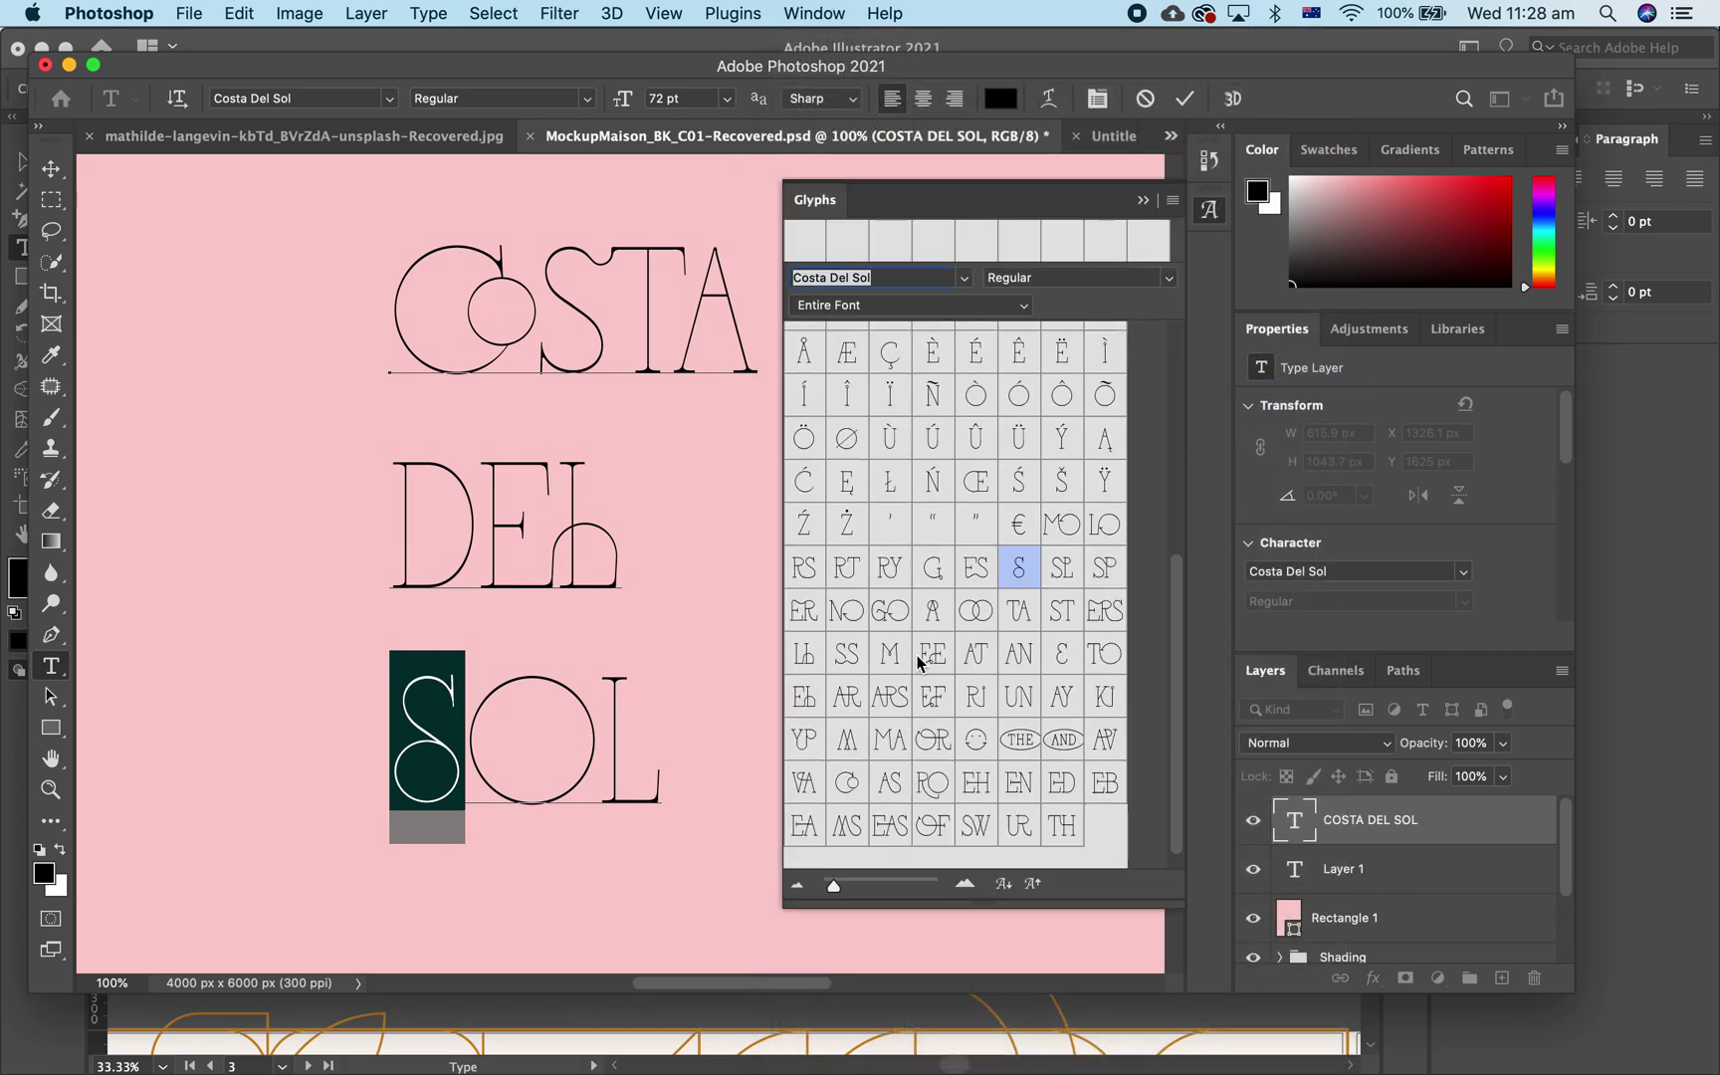
scroll(917, 662, up, 5)
scroll(917, 662, down, 5)
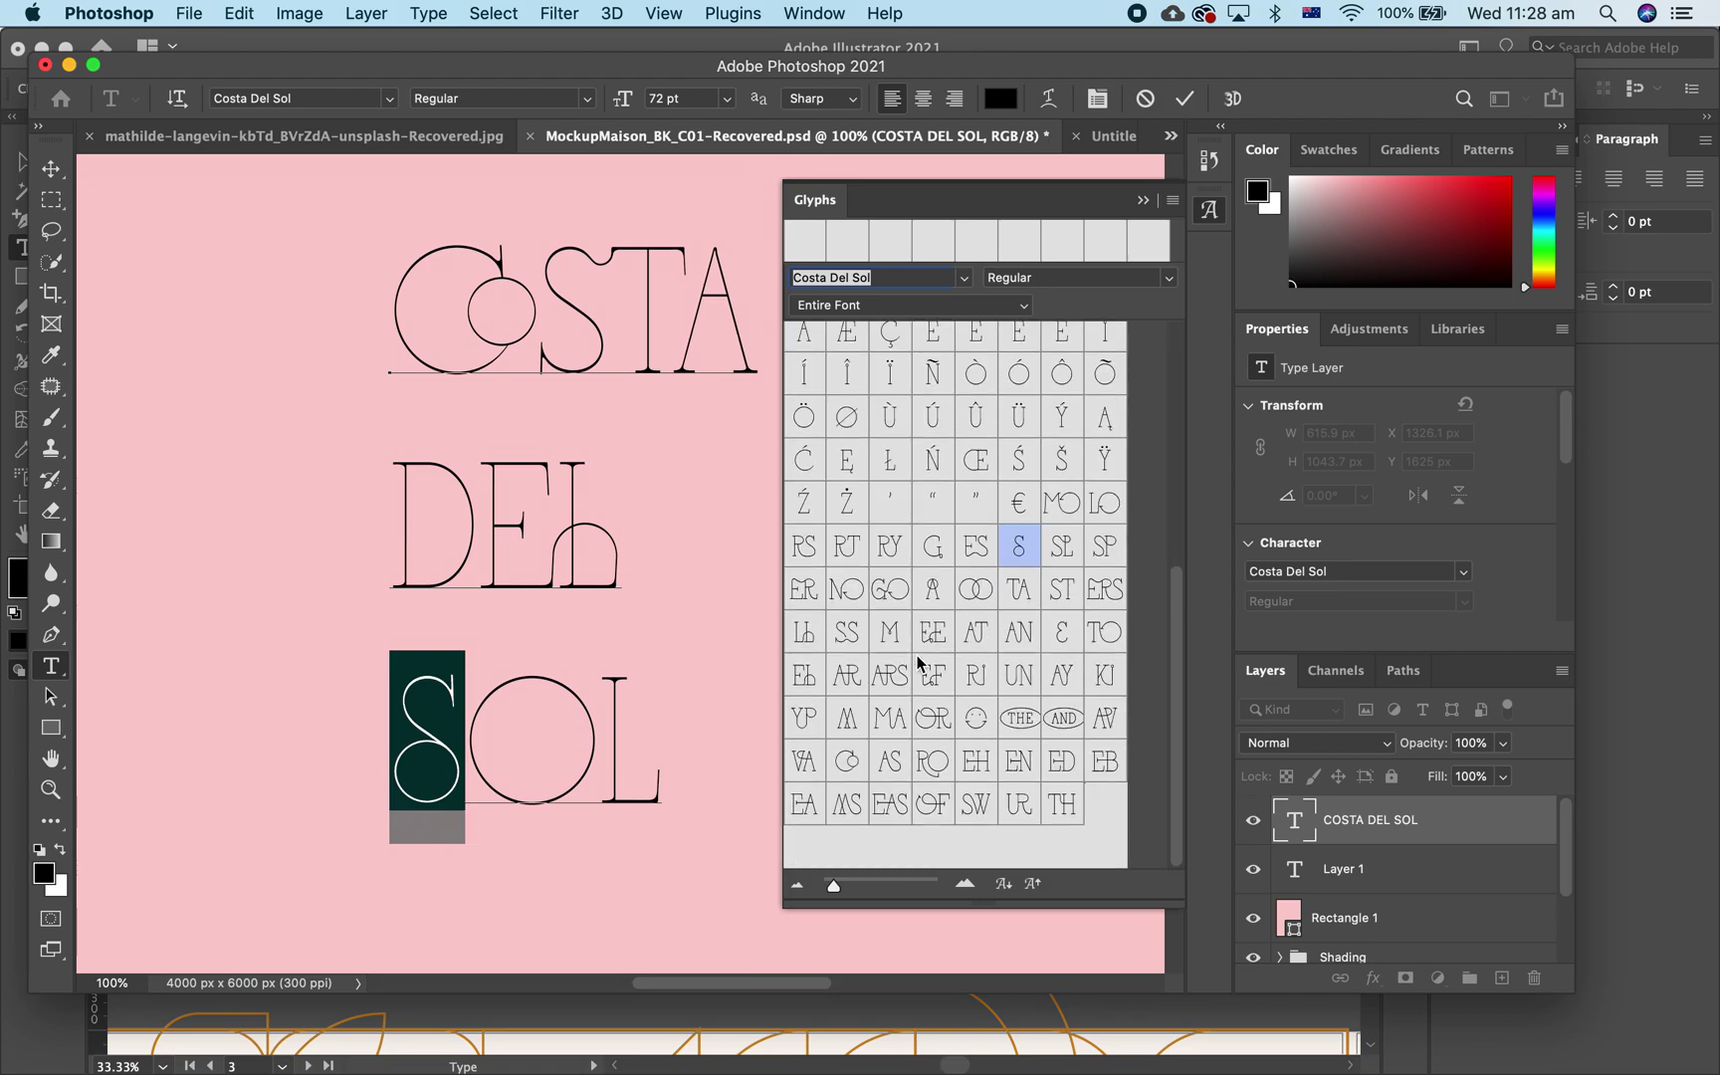
click(1141, 203)
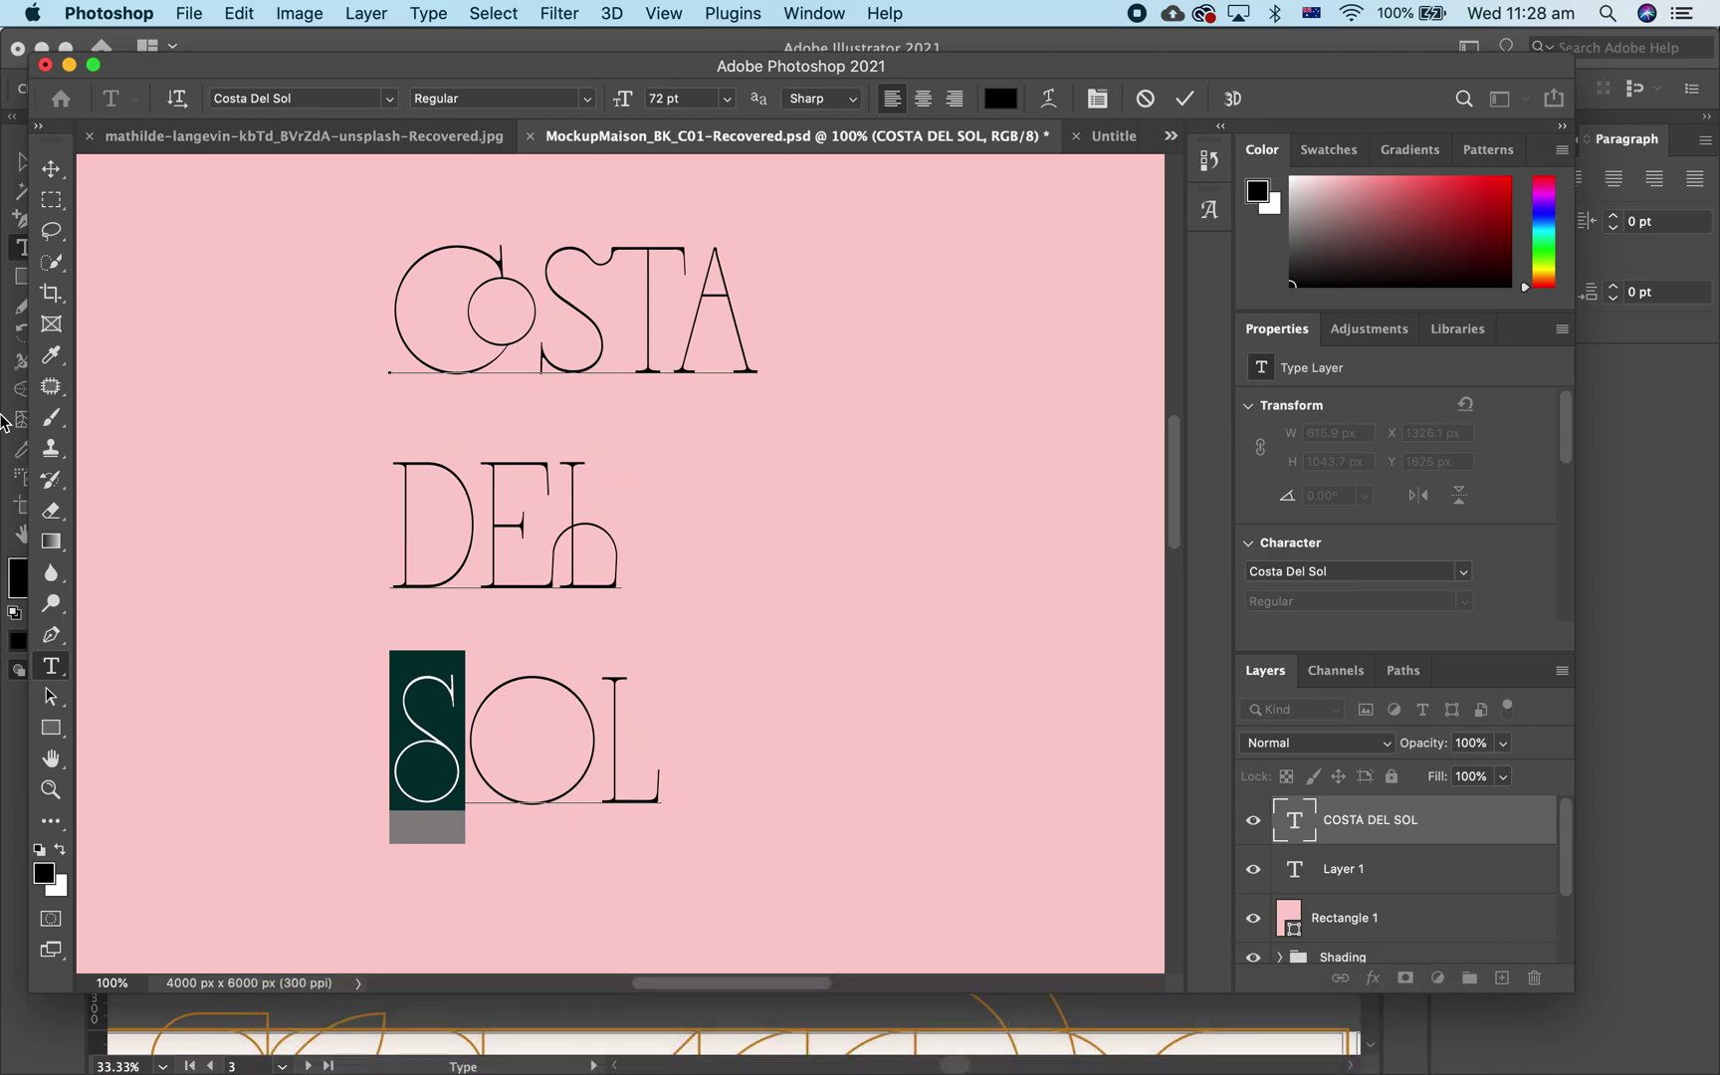
Step: Hide Photoshop and Illustrator and bring the Canva Brand Kit in Chrome to the front
click(69, 65)
click(41, 49)
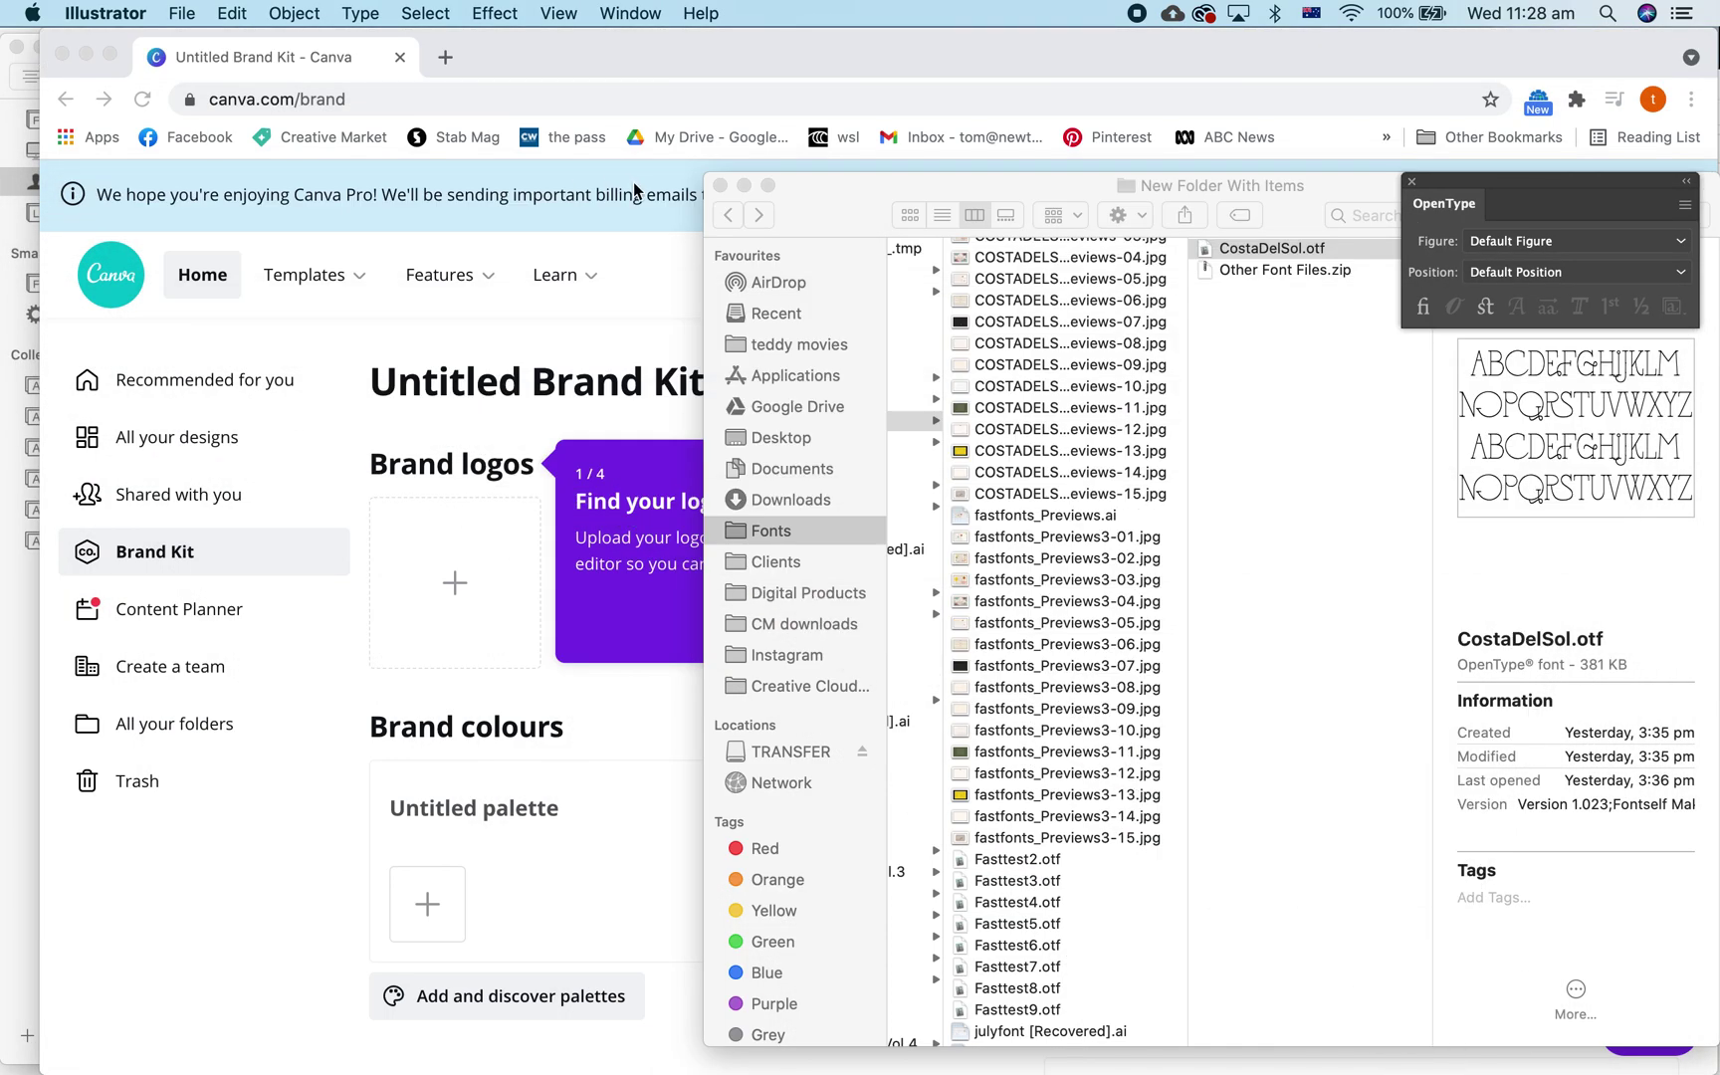
click(694, 65)
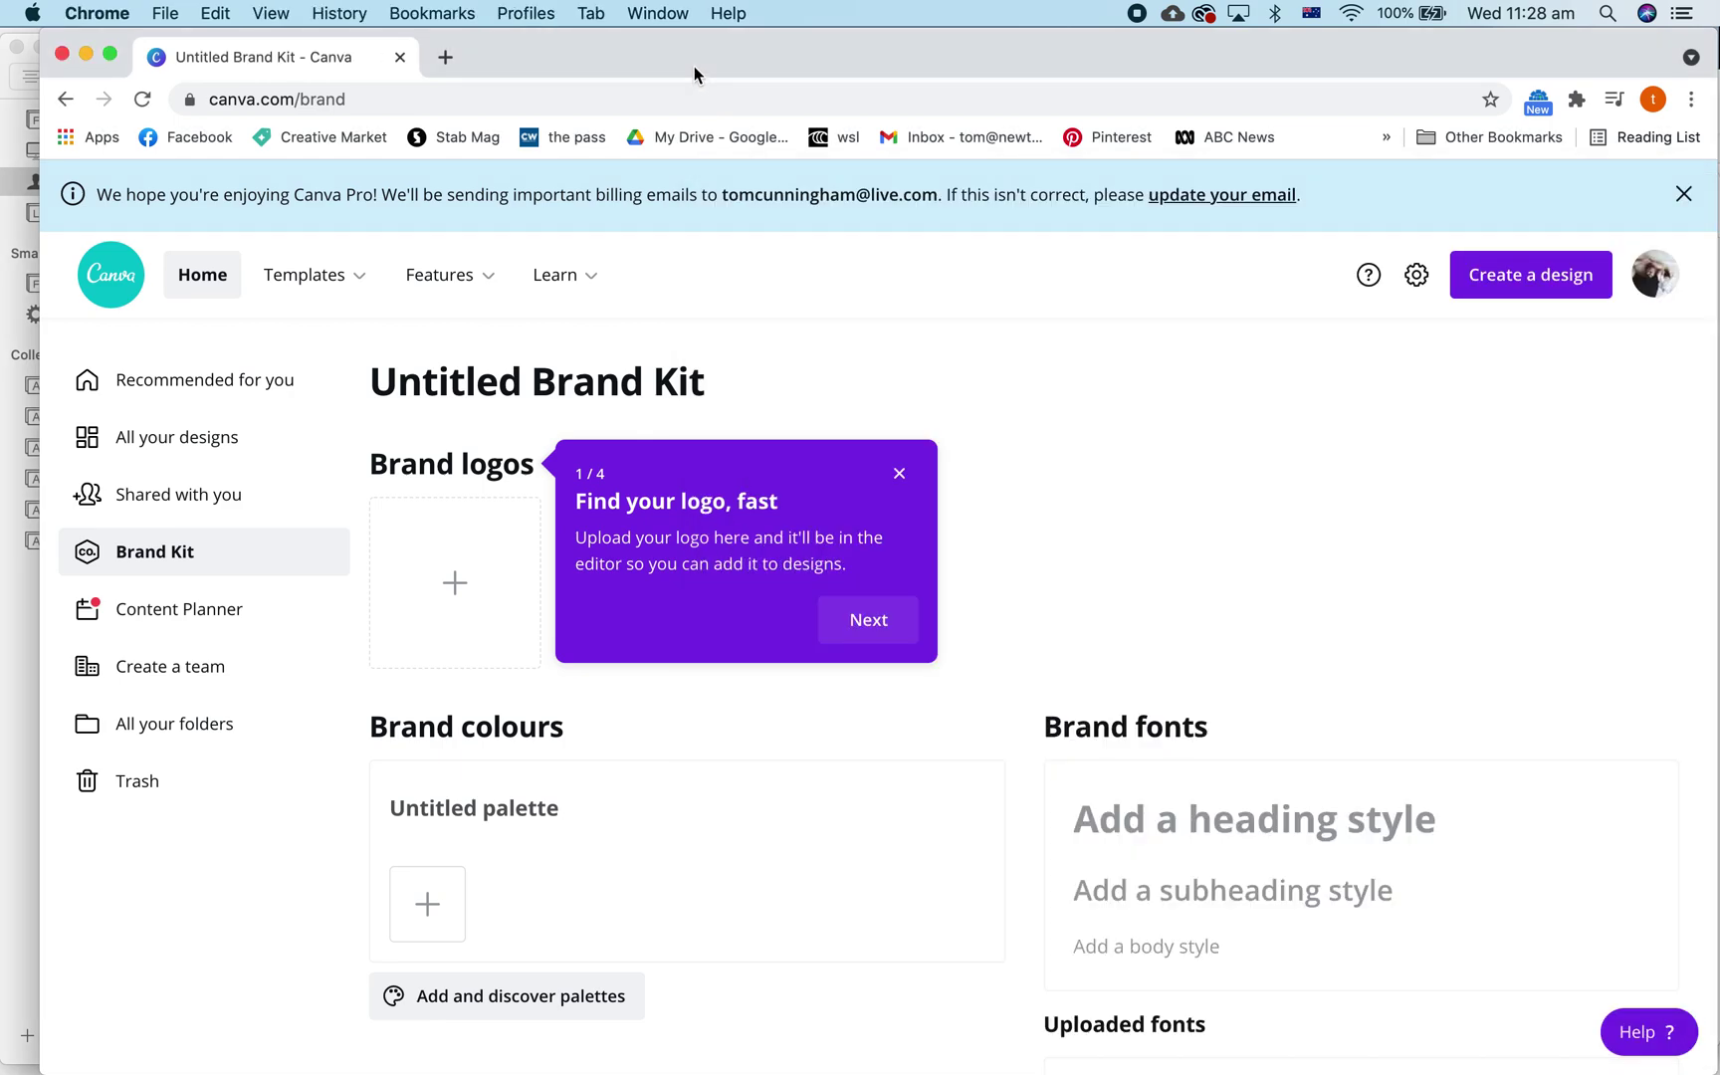
scroll(818, 758, down, 3)
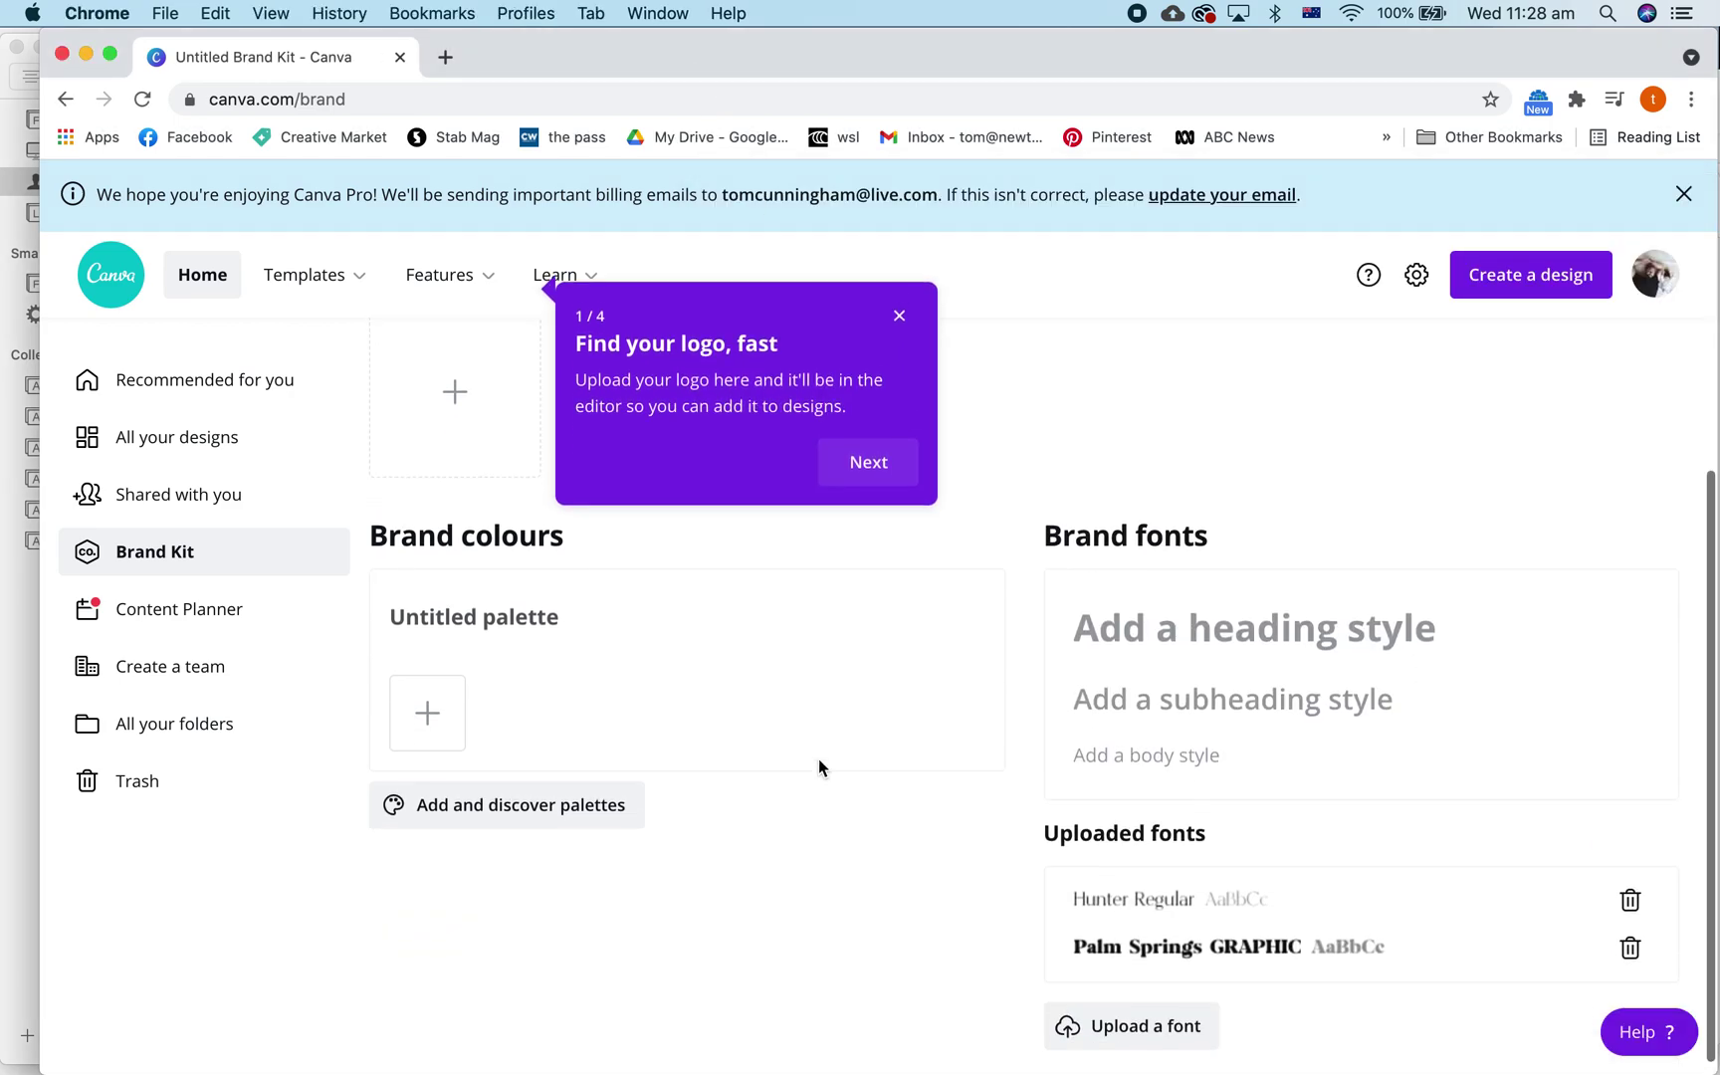
scroll(819, 766, down, 1)
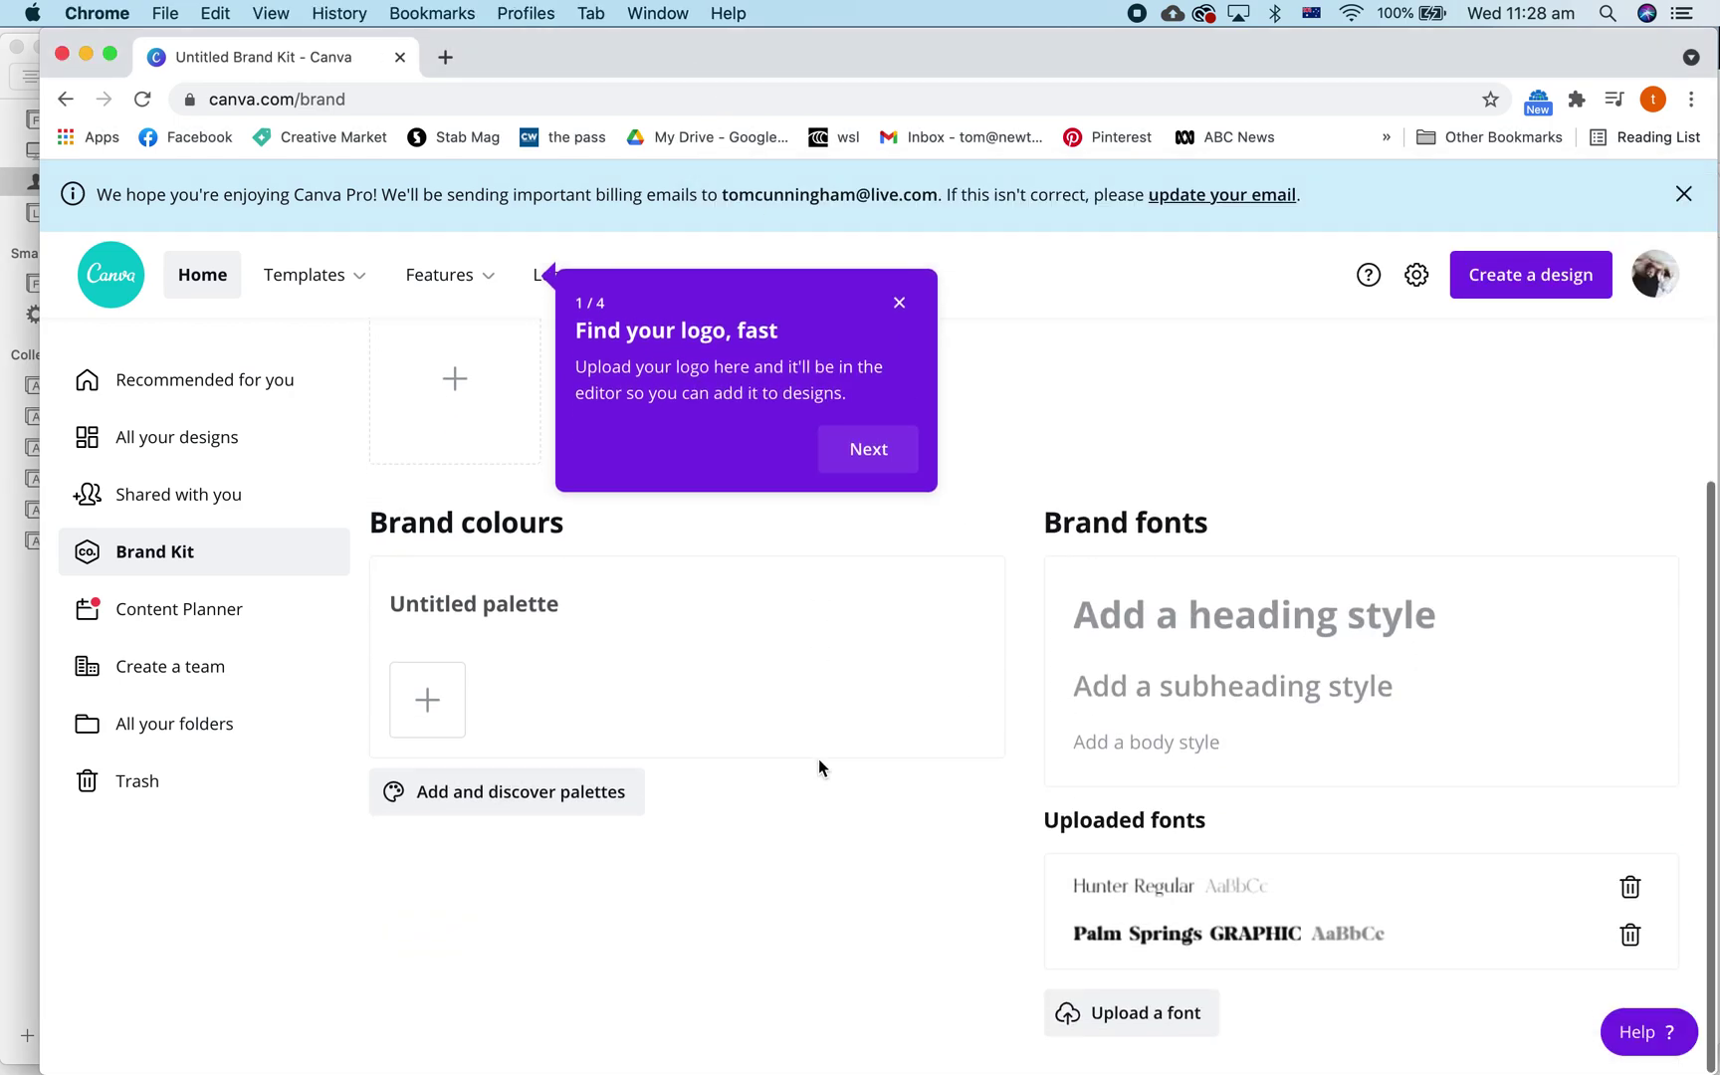
Step: Upload CostaDelSol.otf to the Brand Kit fonts, then go to All your designs
click(1108, 1022)
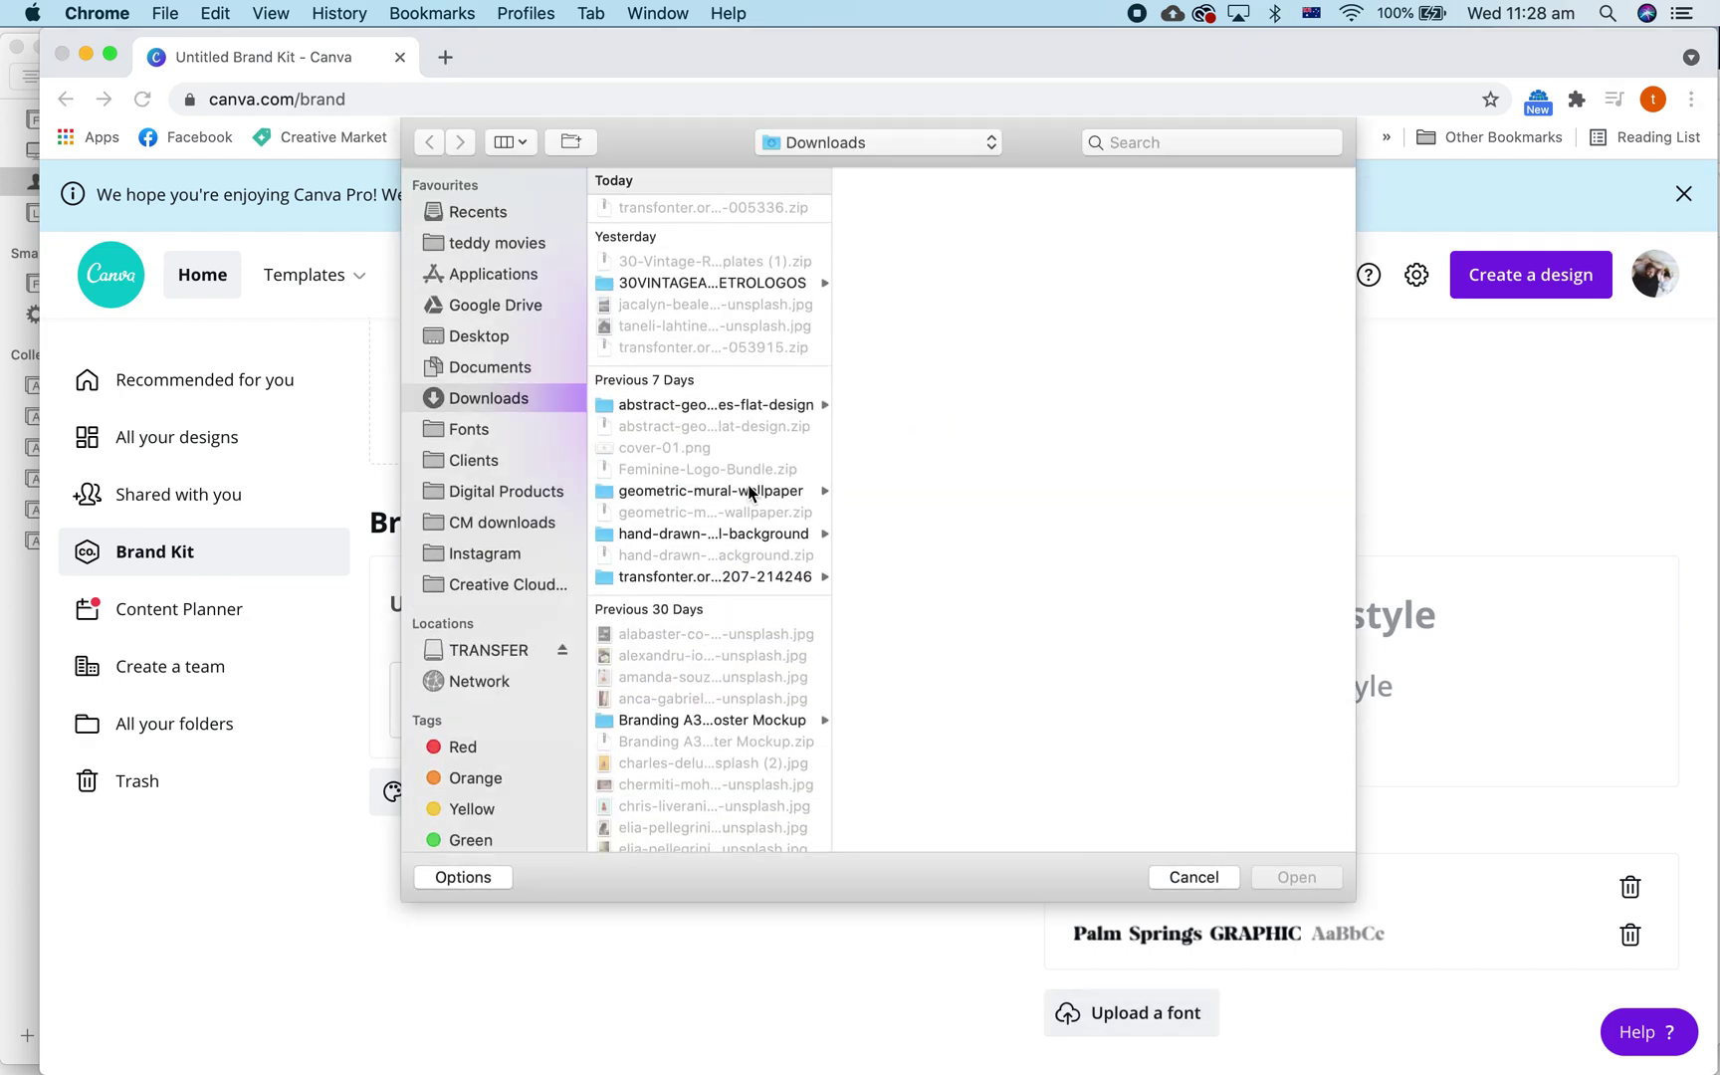
click(475, 435)
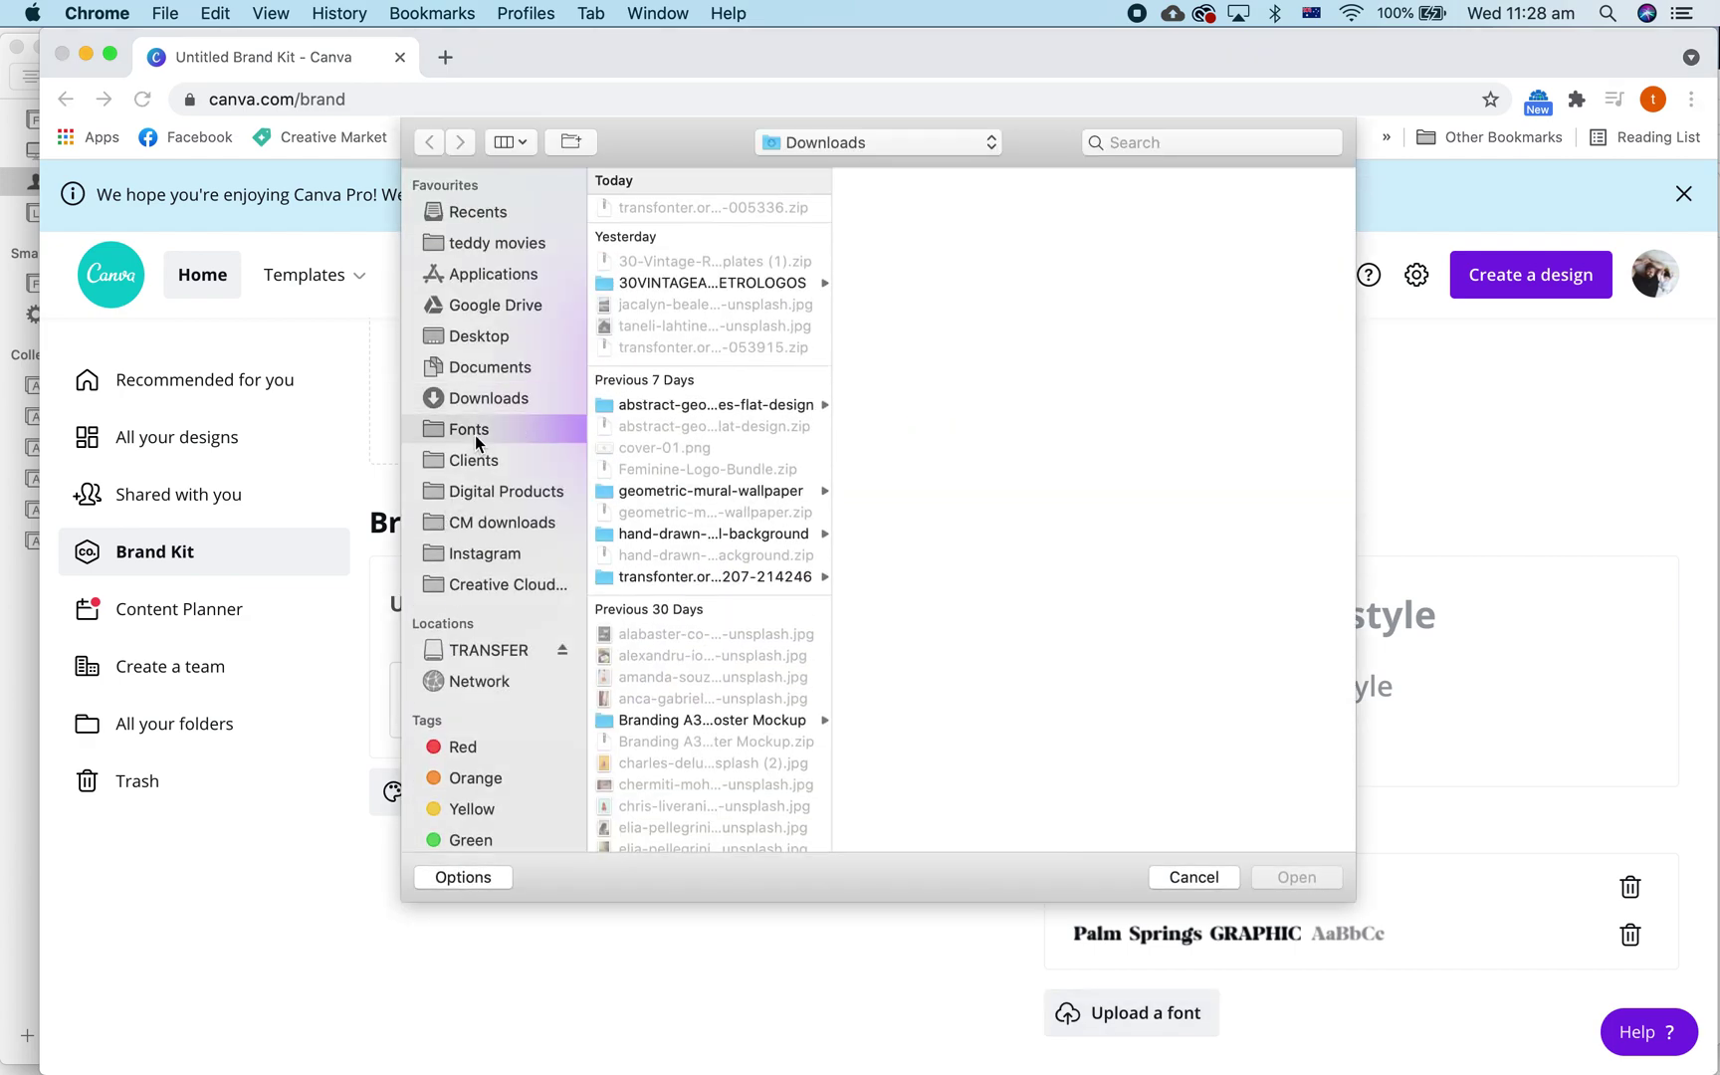
click(737, 230)
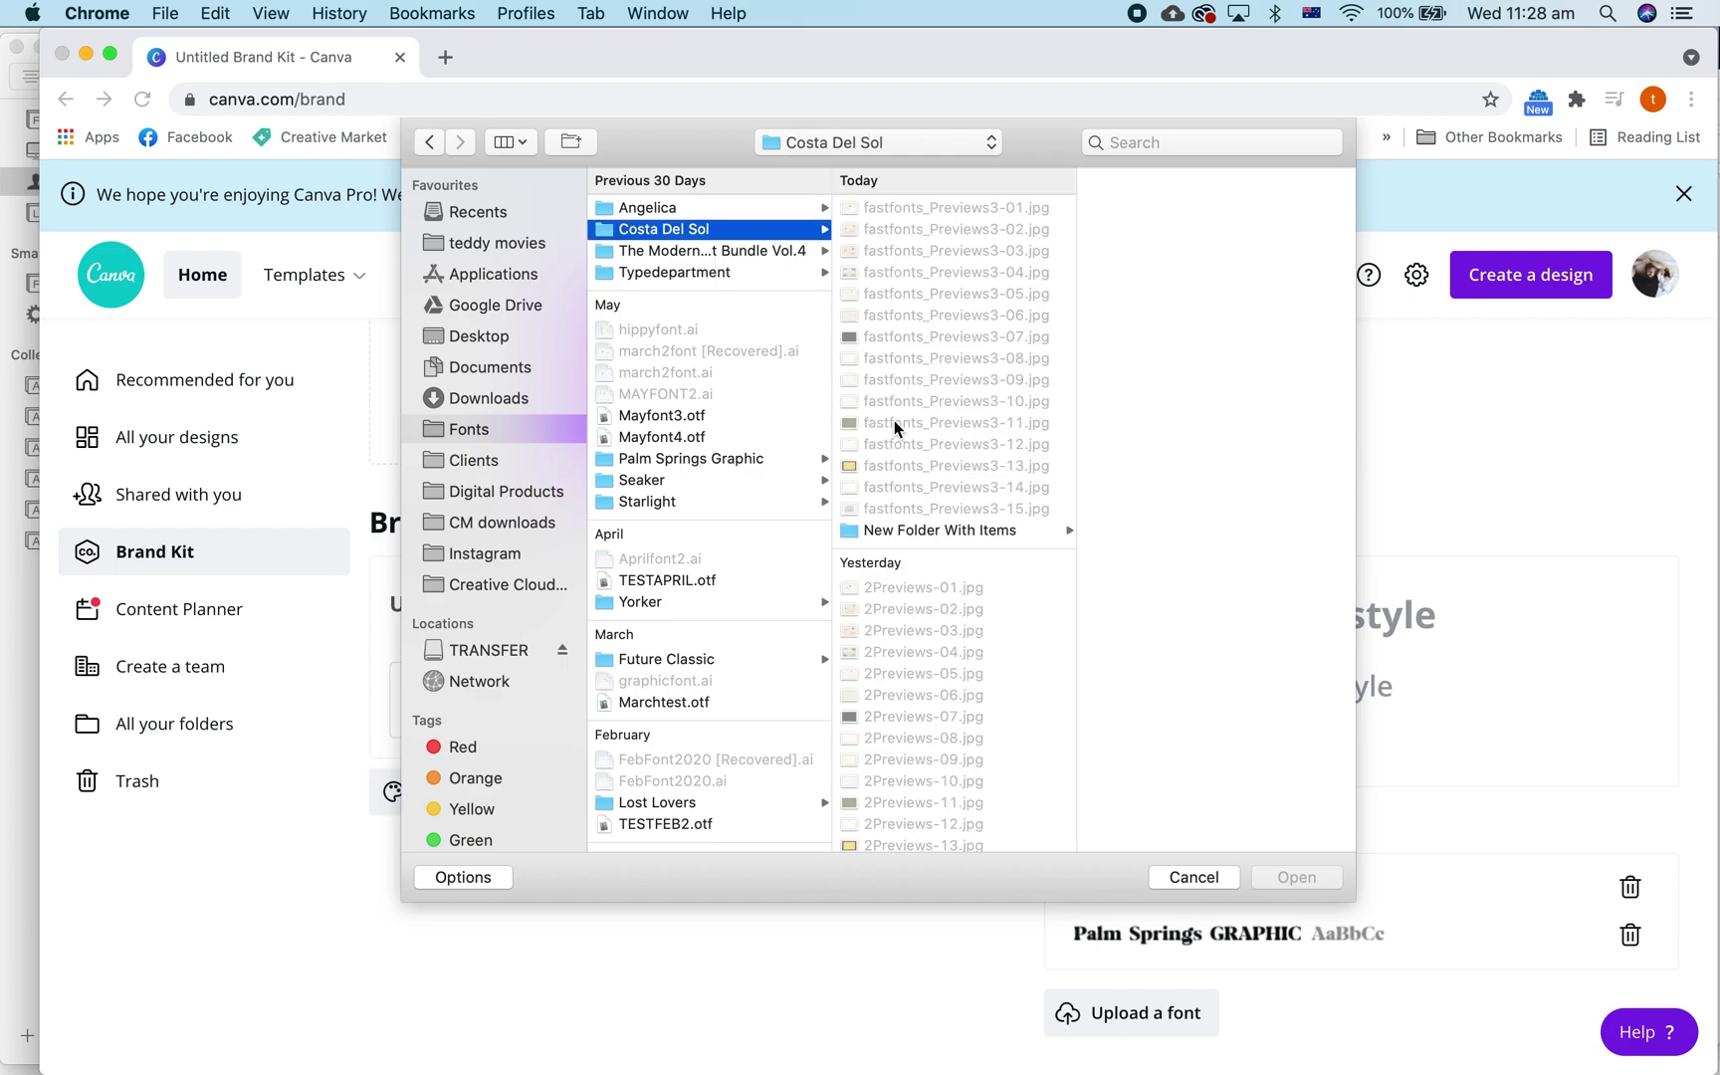
click(991, 530)
click(1164, 206)
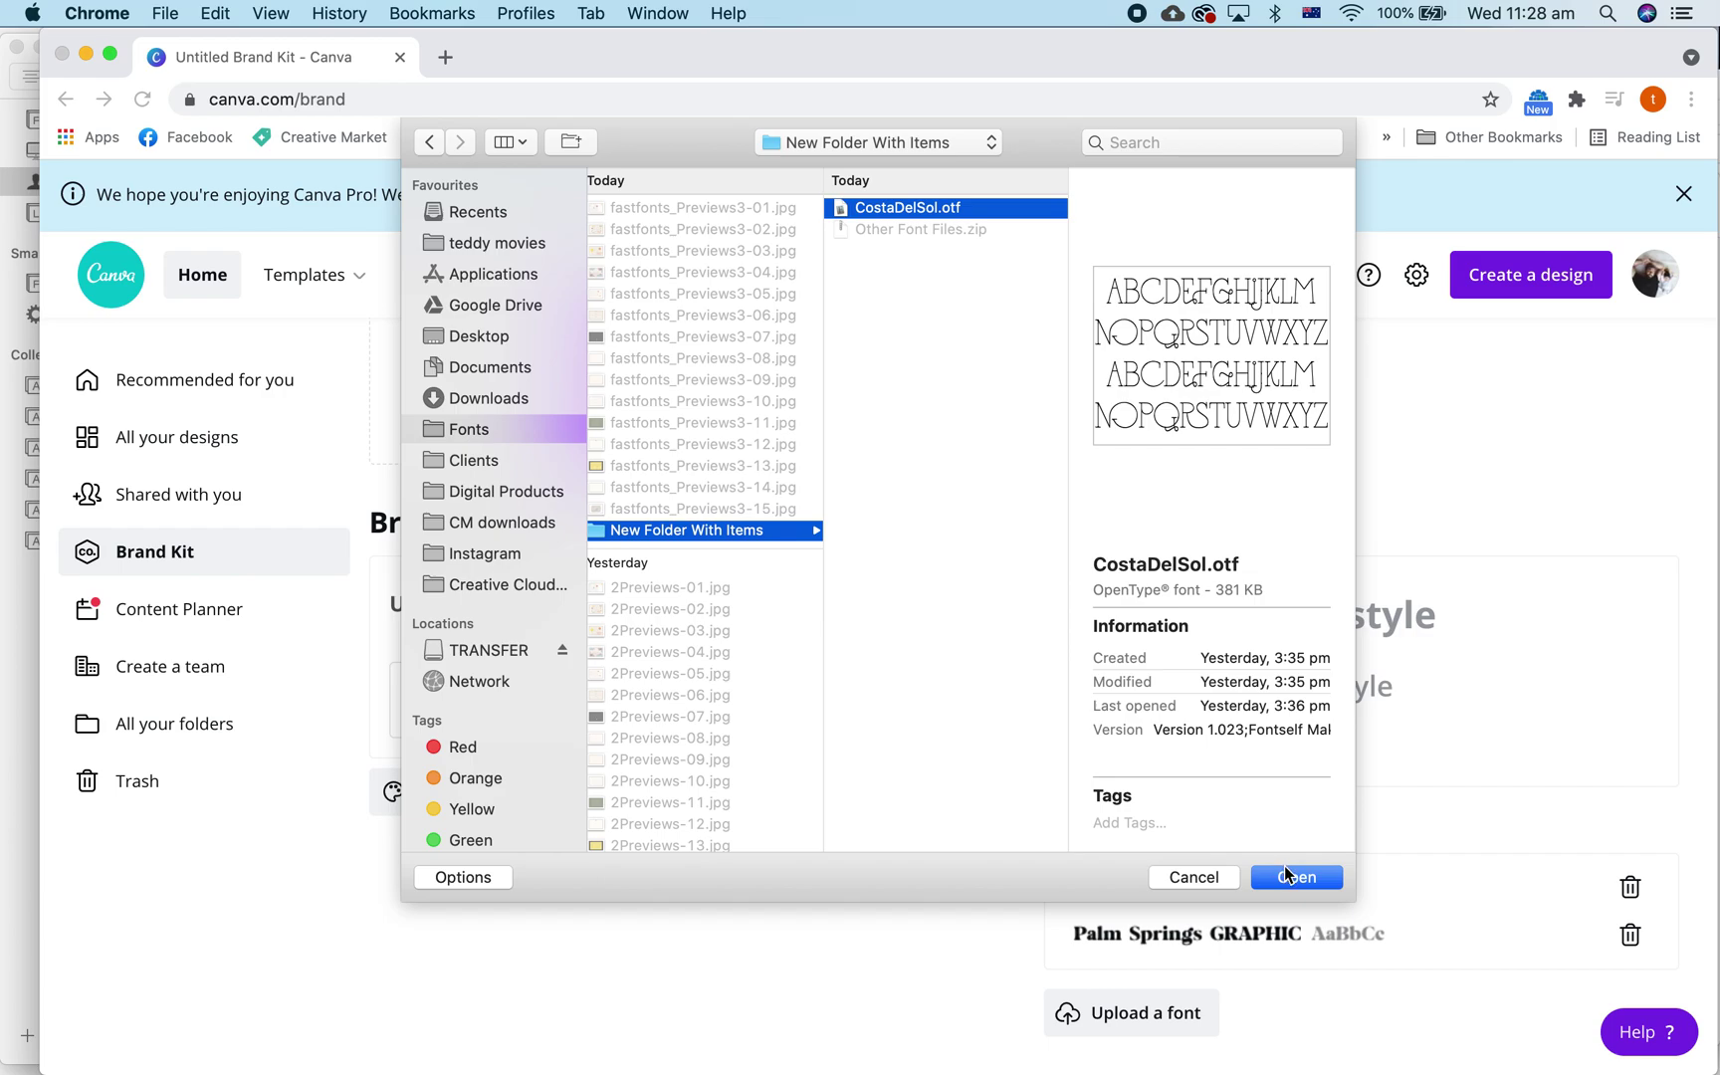
click(1296, 878)
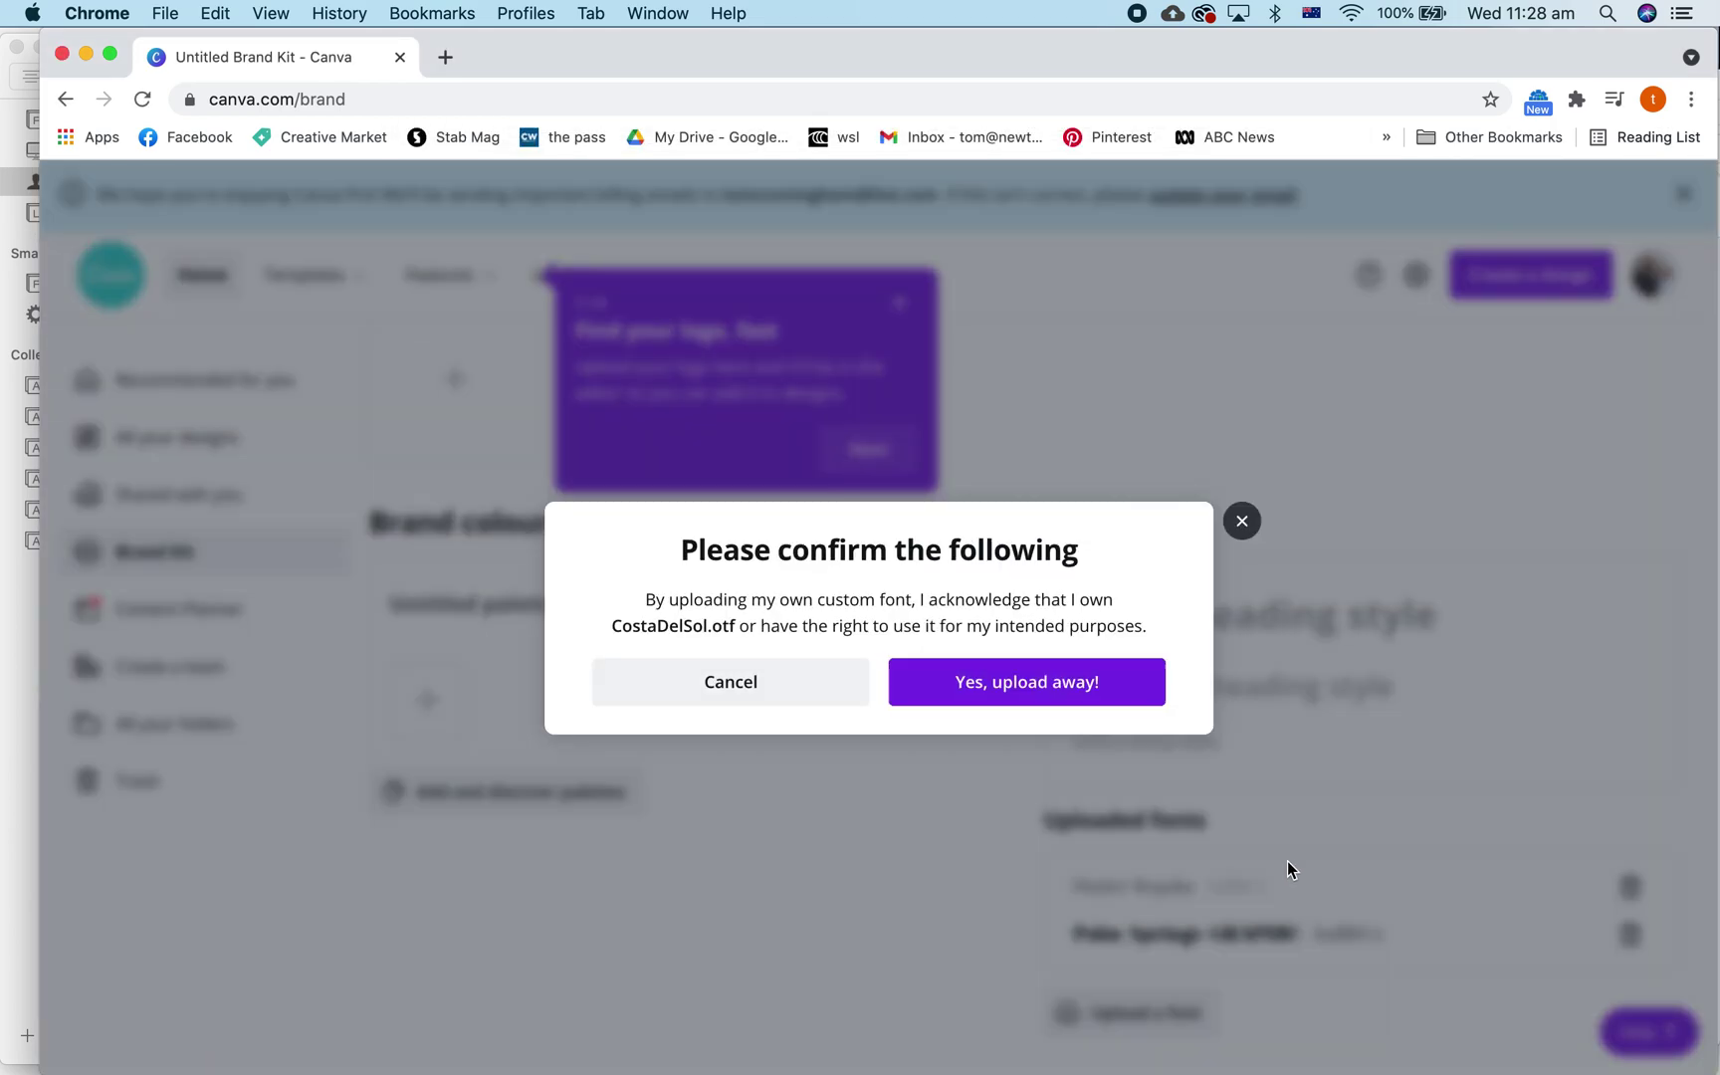
click(1015, 685)
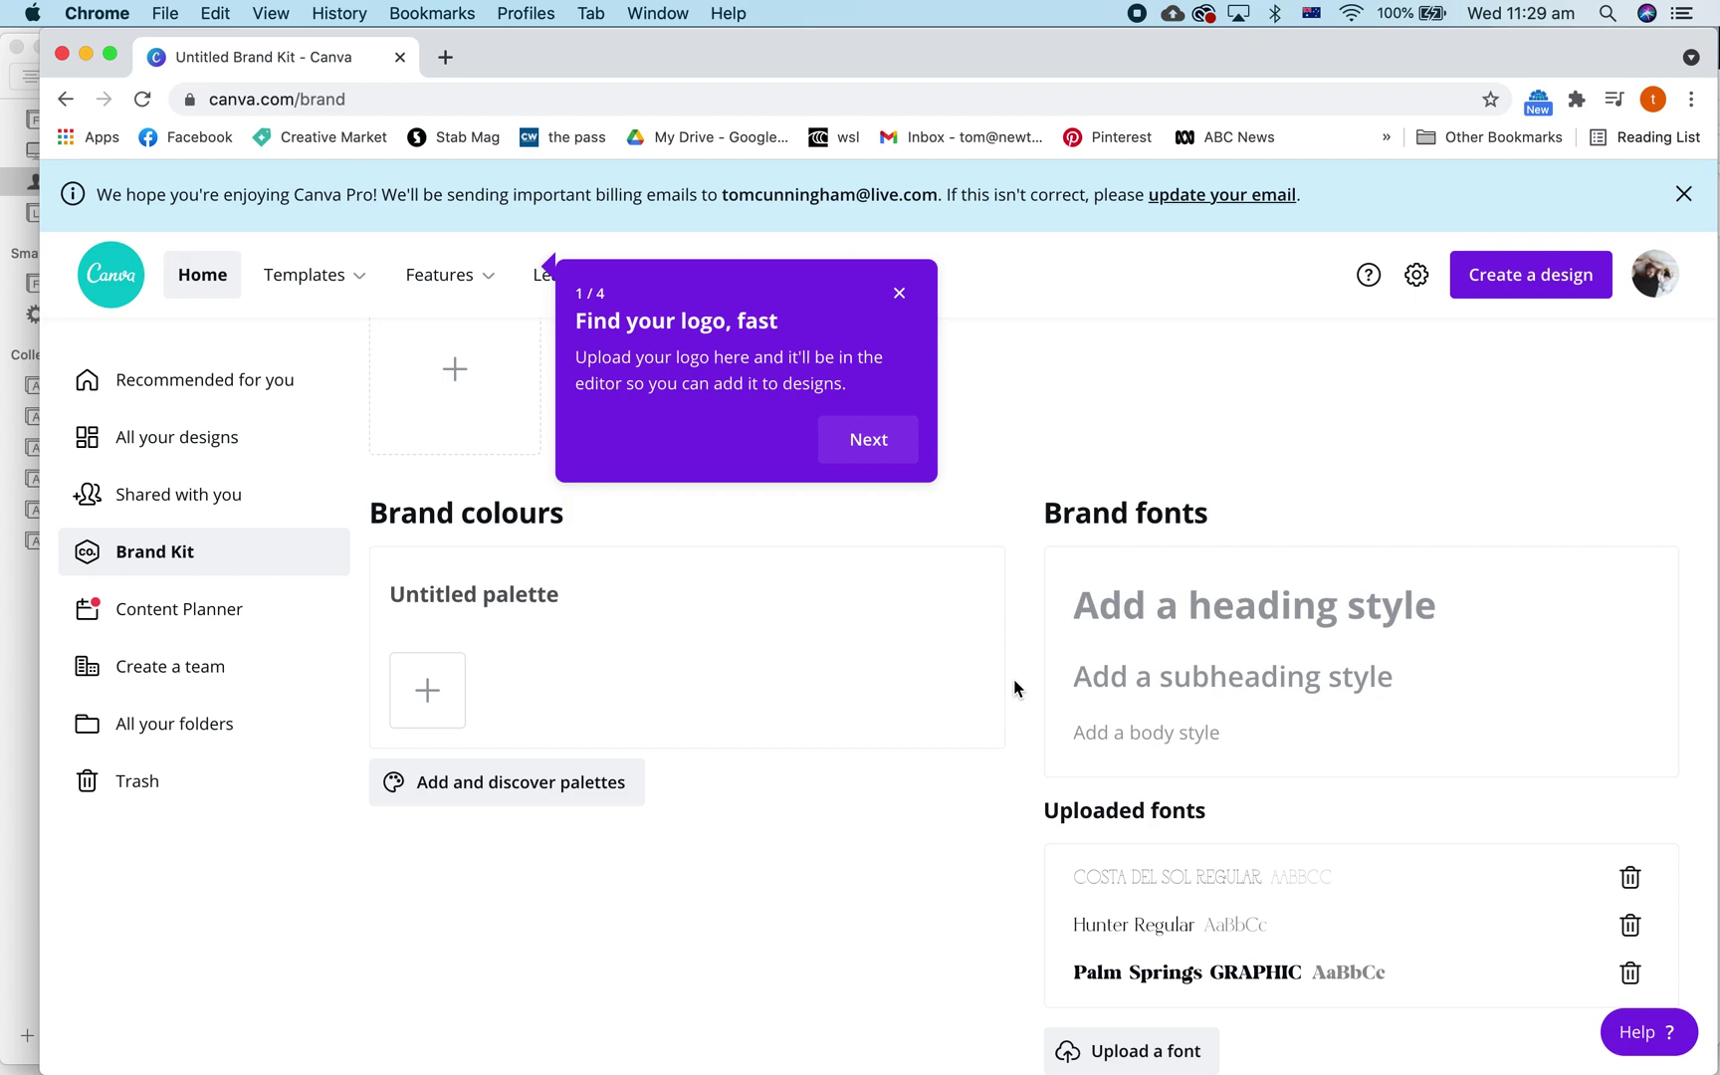
scroll(1013, 687, down, 1)
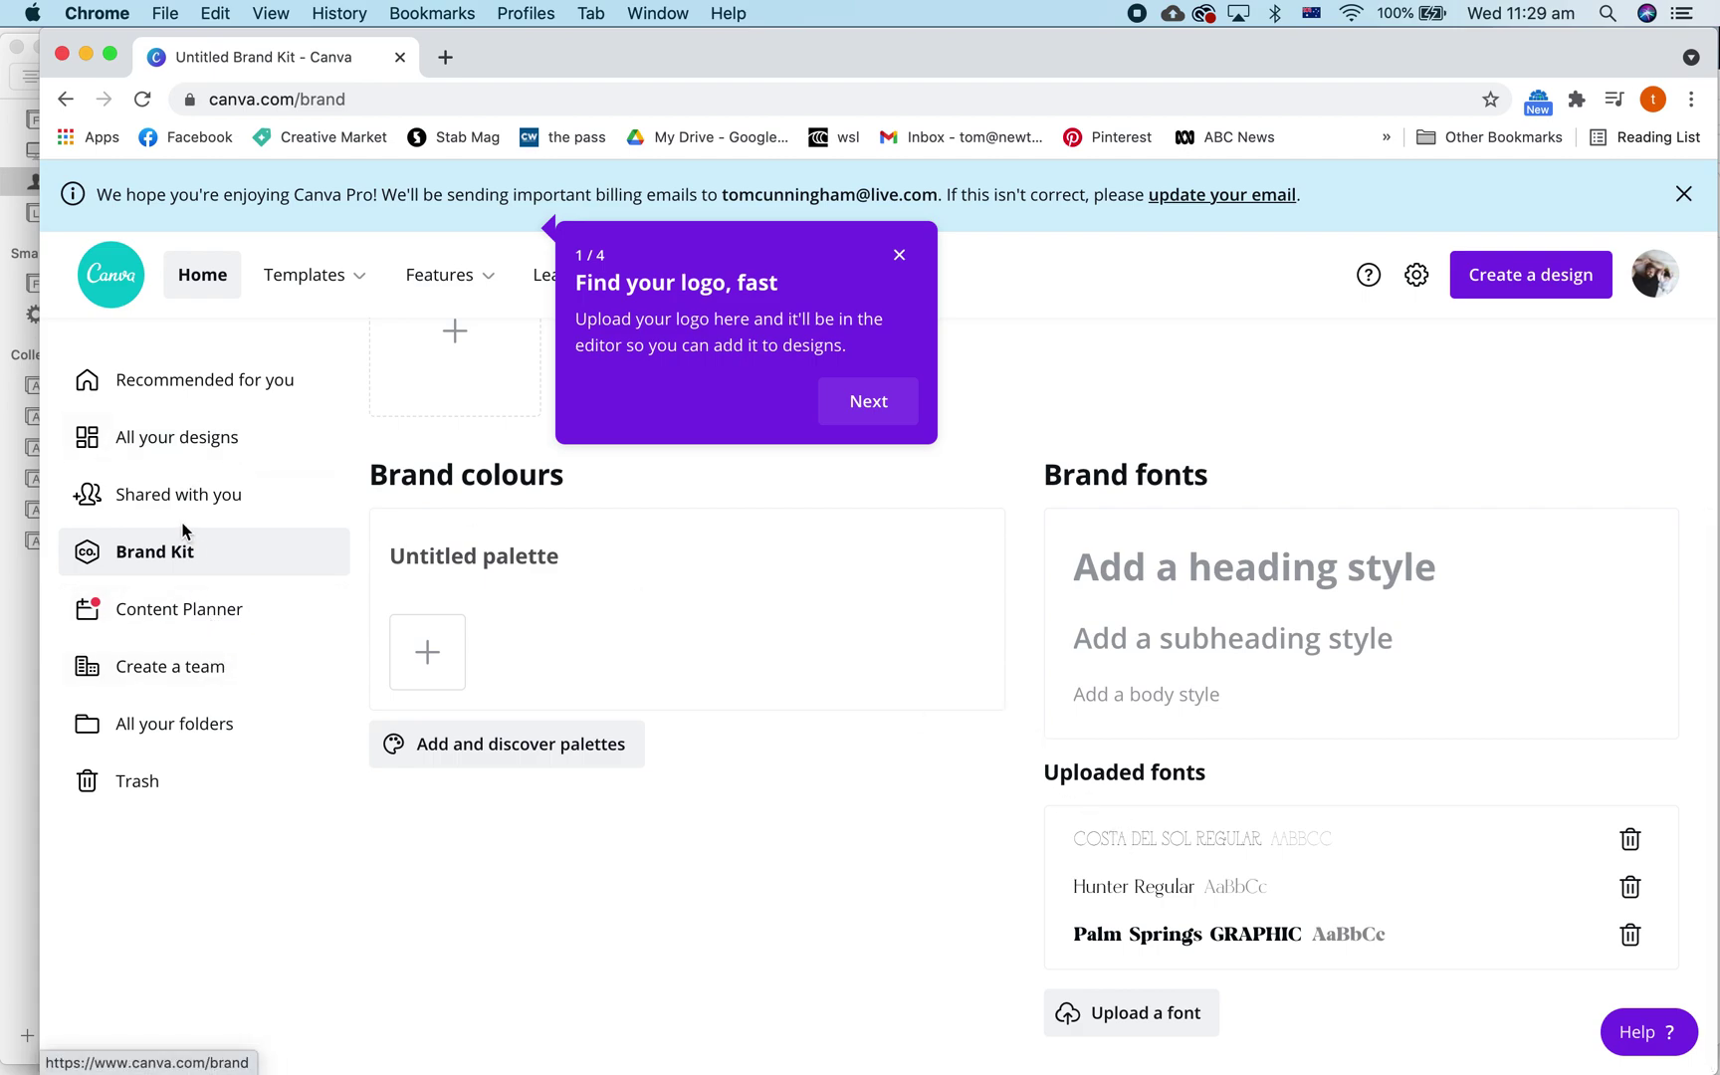
click(171, 450)
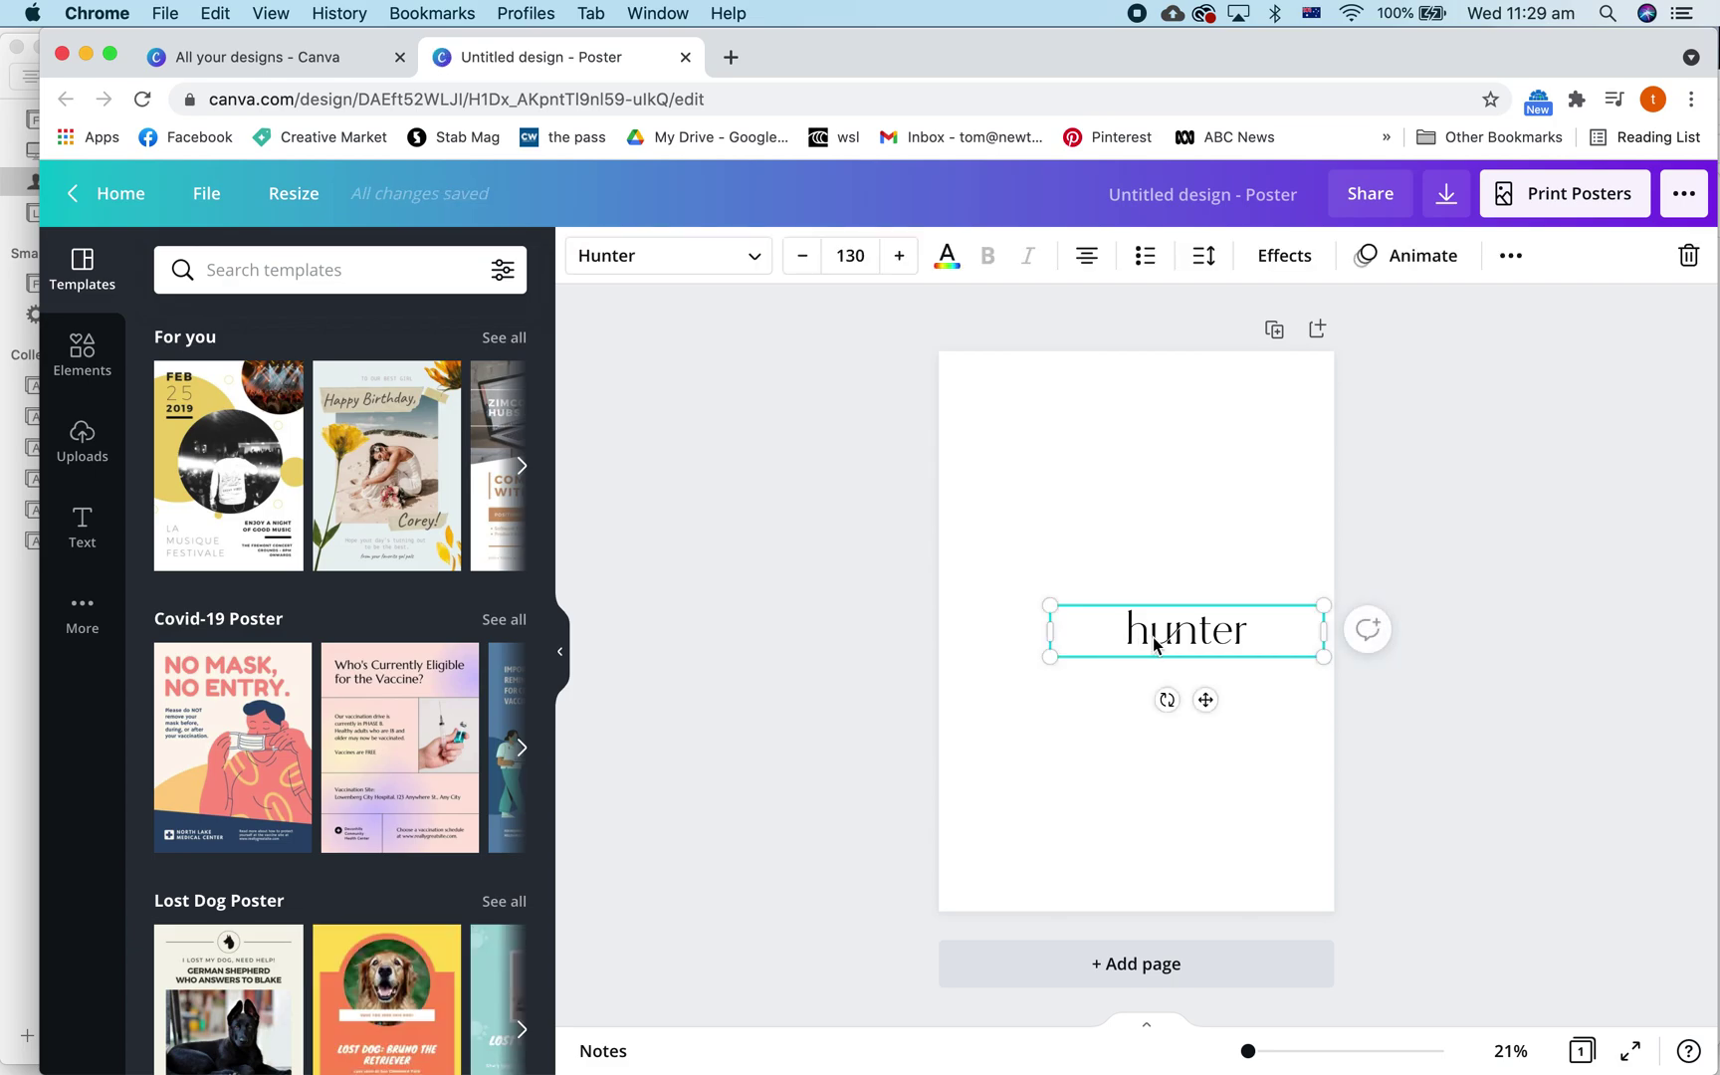
click(723, 267)
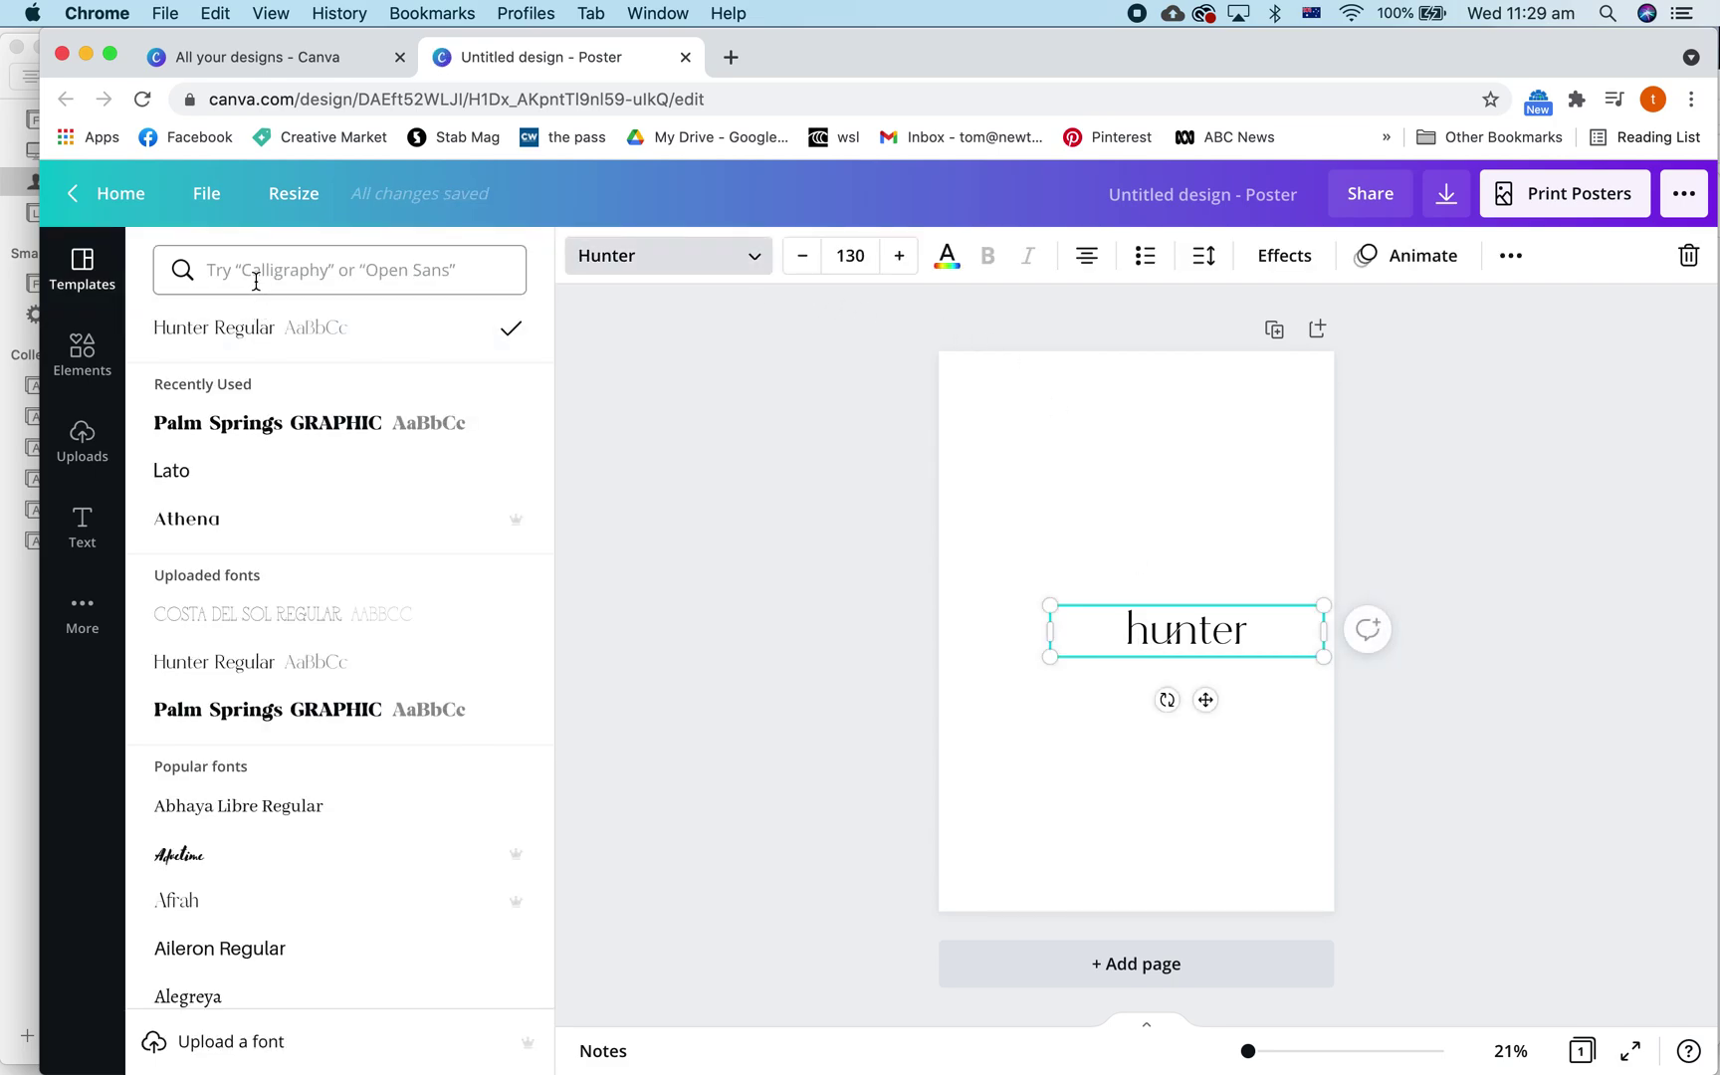
click(332, 622)
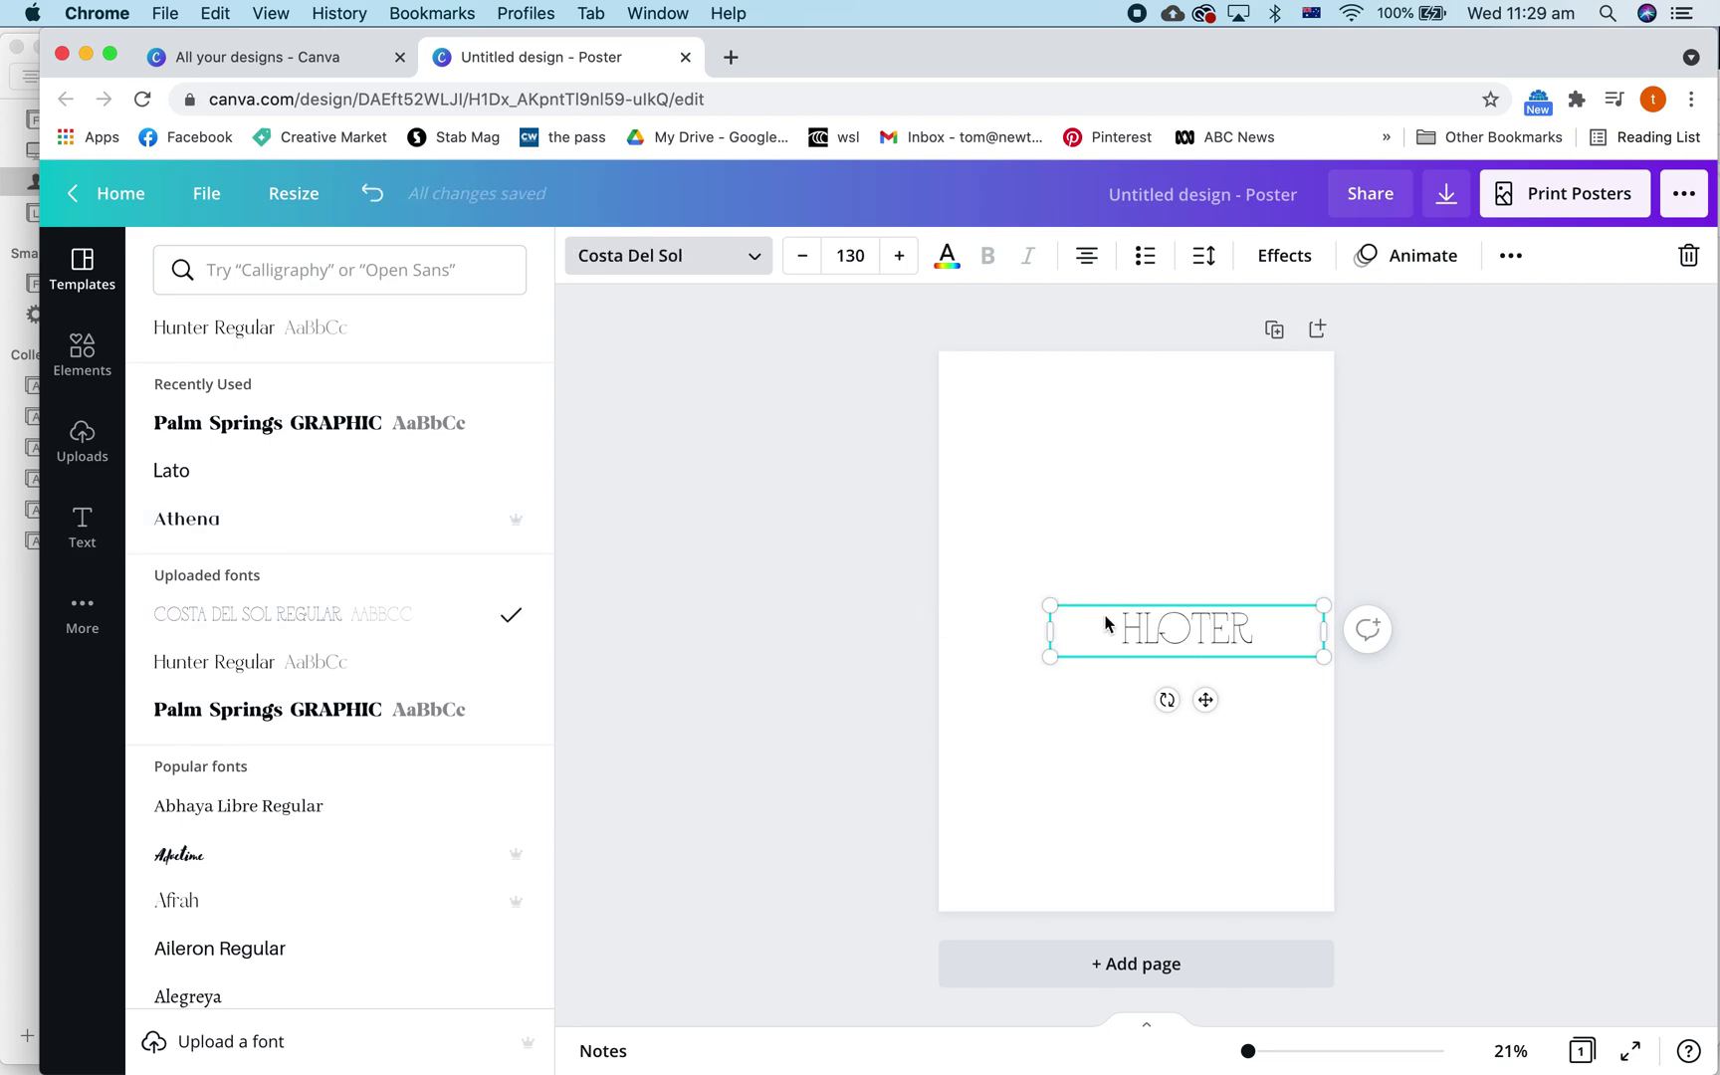
drag(1130, 628, 1261, 631)
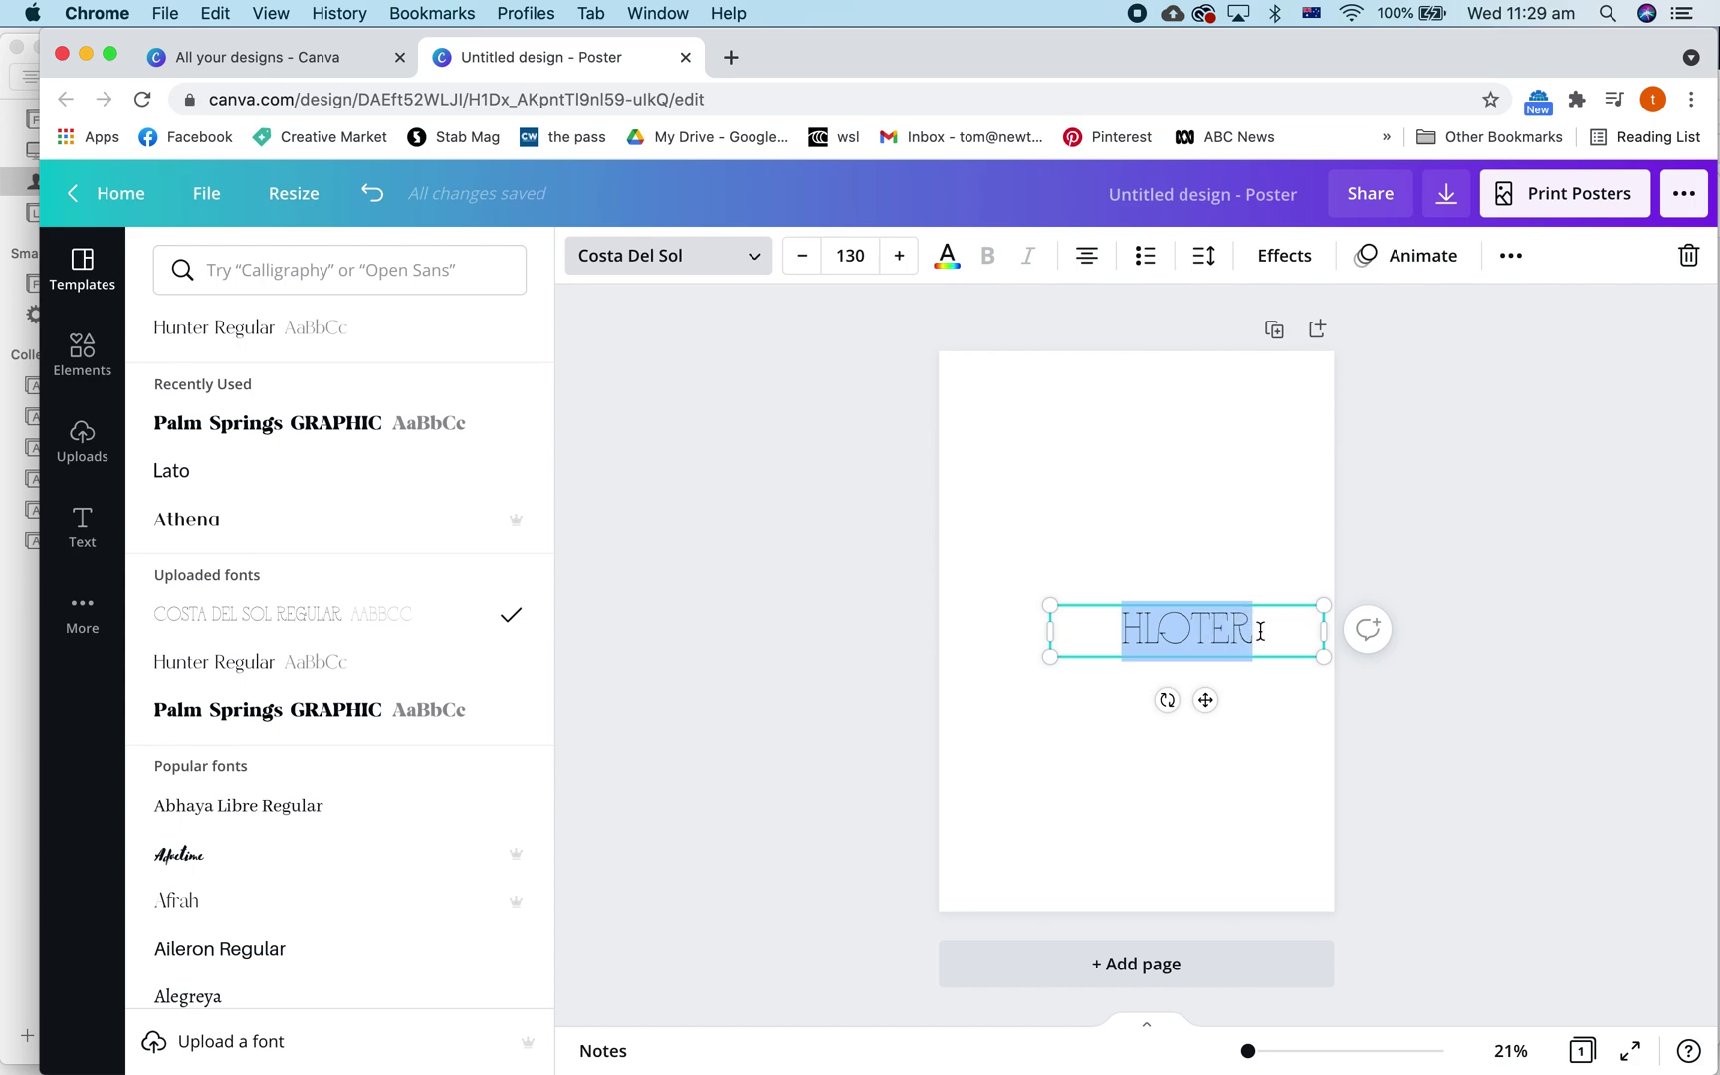
key(BackSpace)
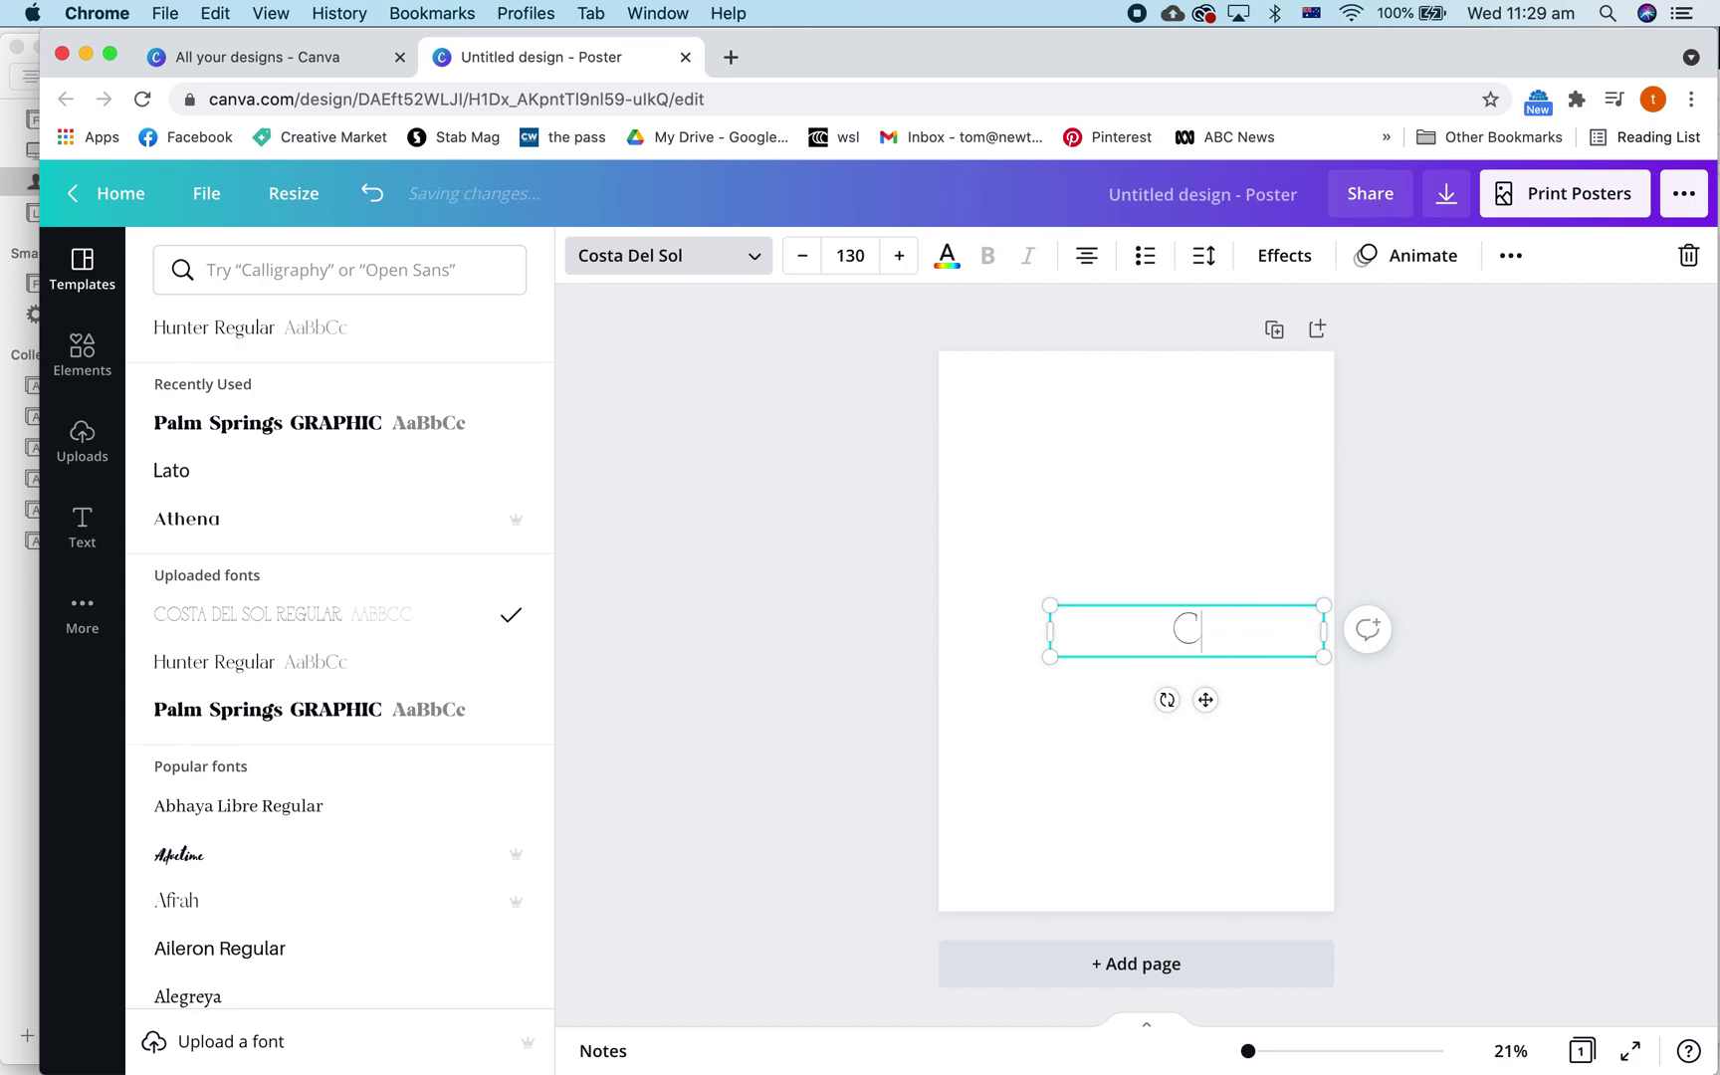
text(COSTA)
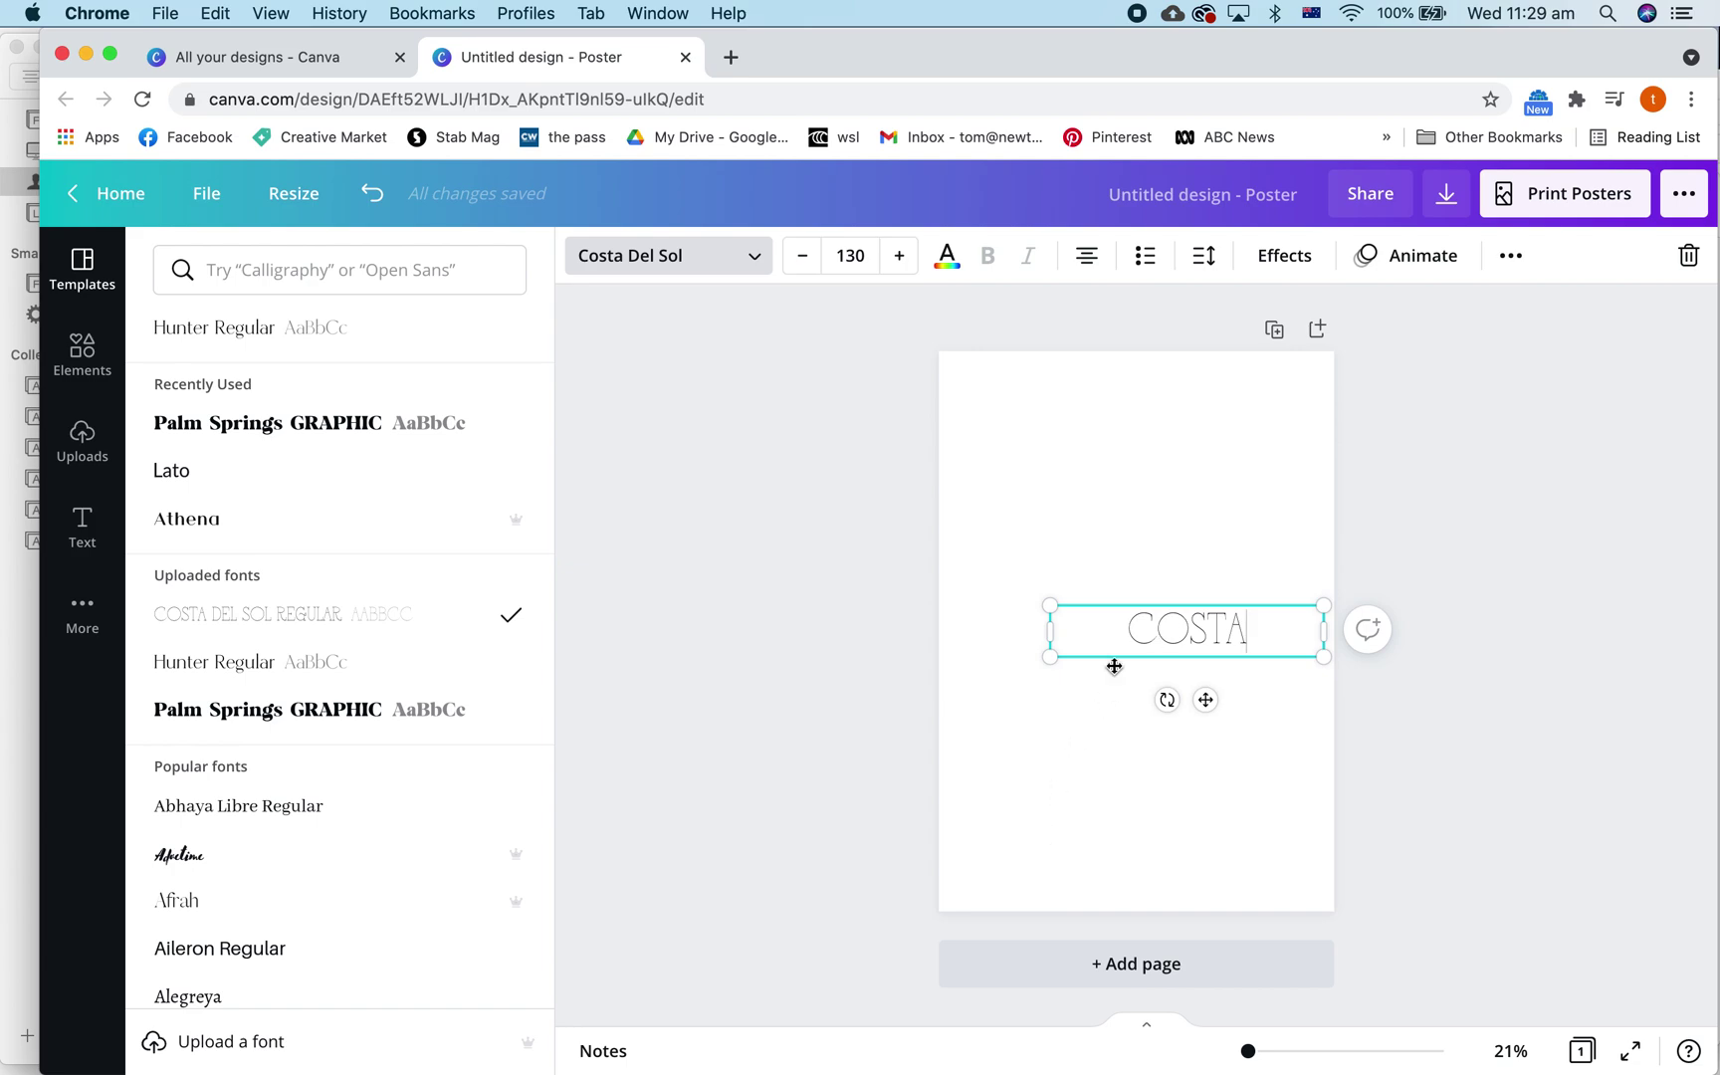
click(1188, 625)
drag(1192, 625, 1137, 617)
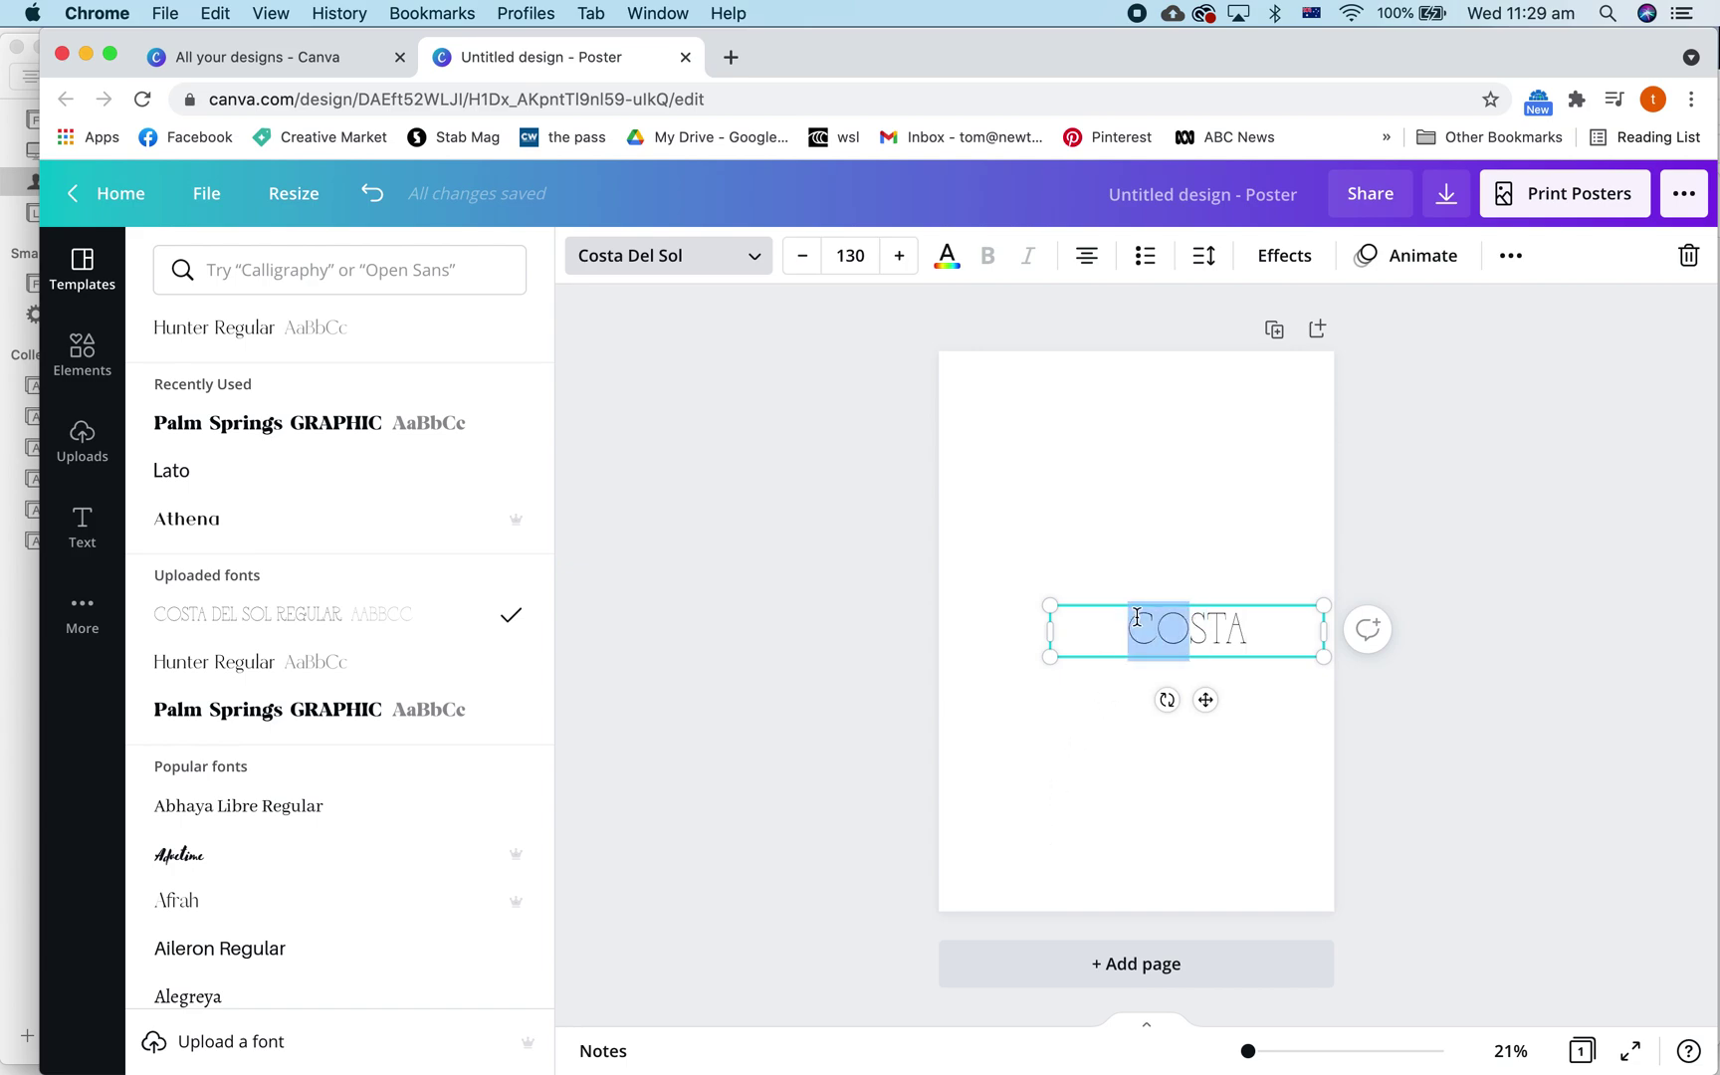
click(1137, 617)
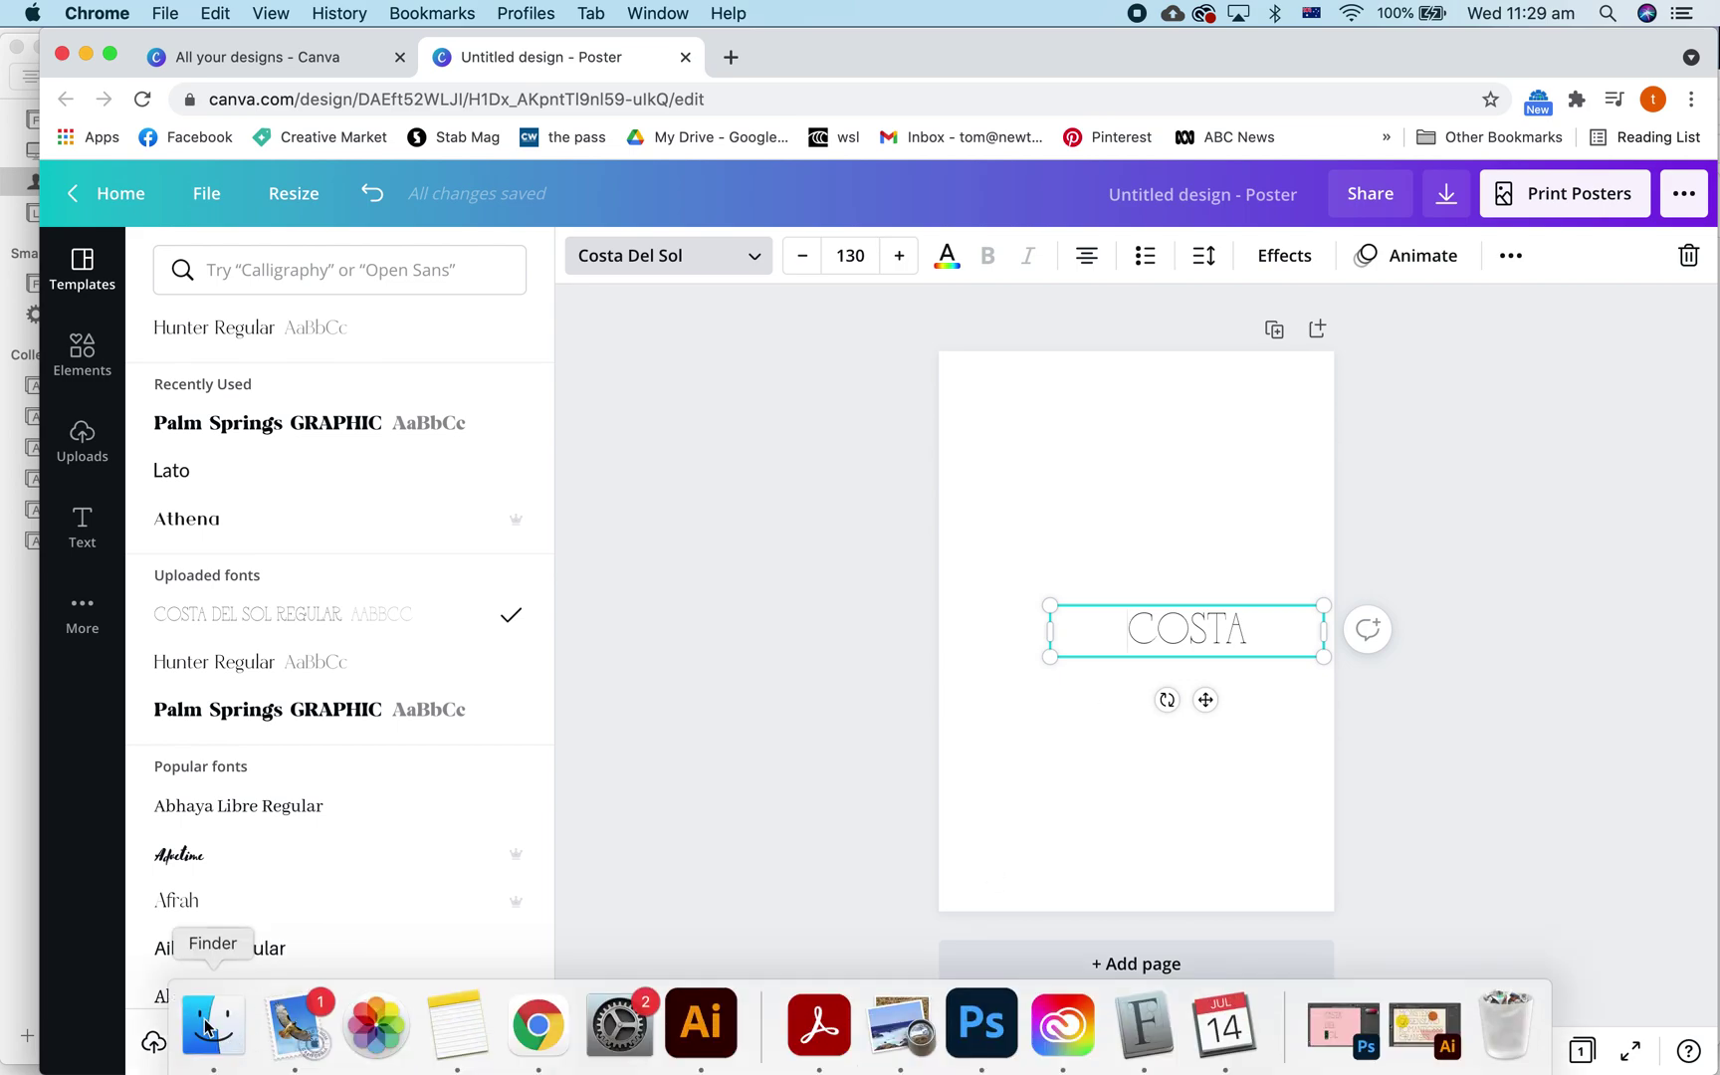
click(206, 1025)
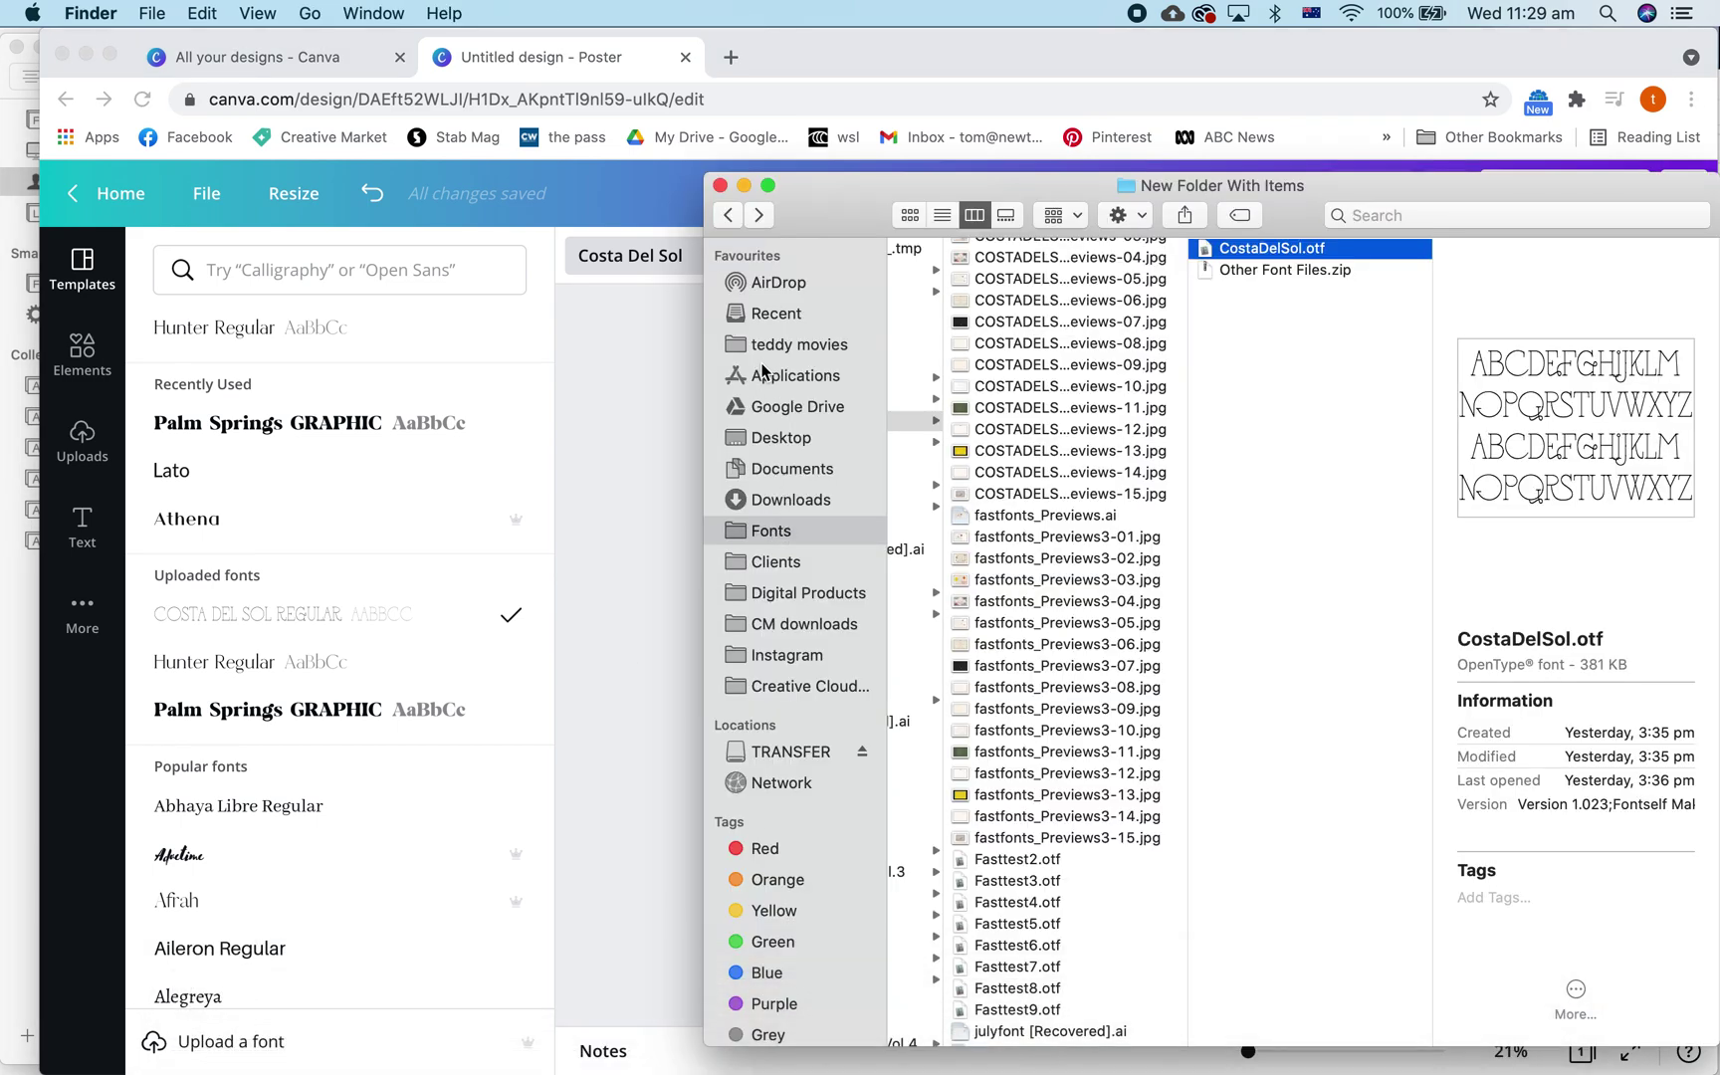
Step: Launch Font Book from the Applications folder
click(763, 374)
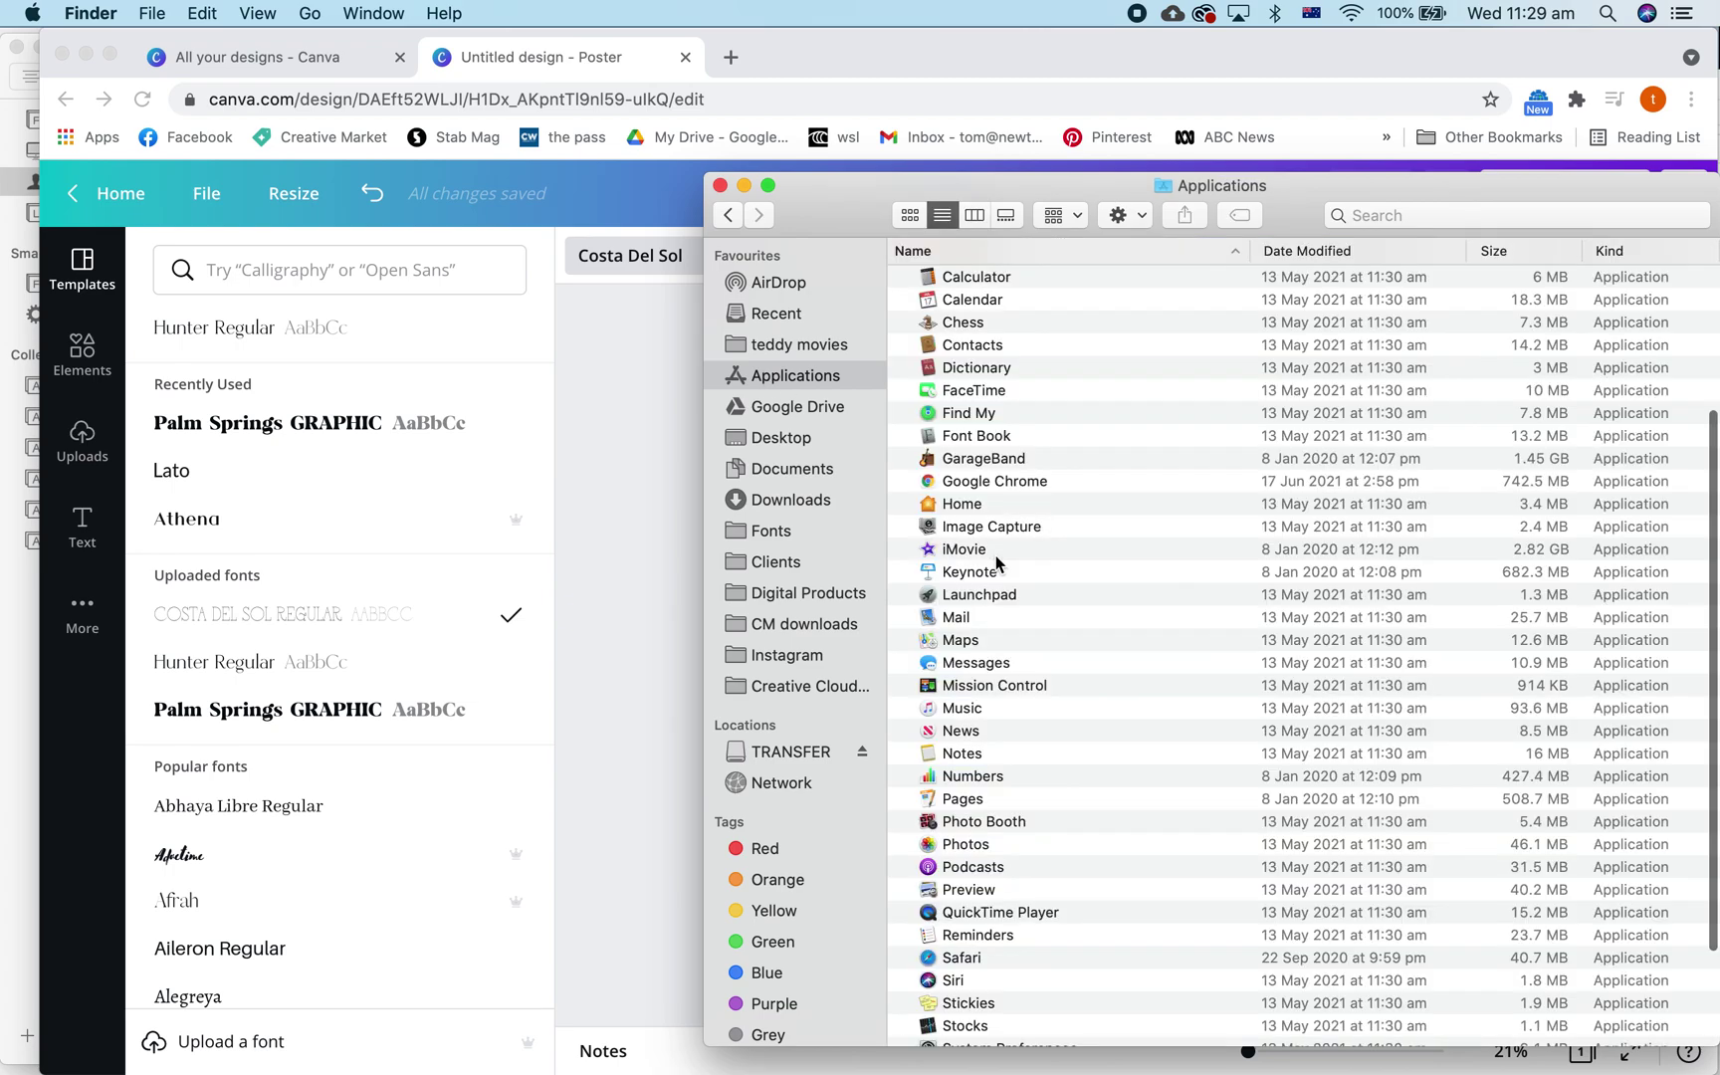
double_click(976, 438)
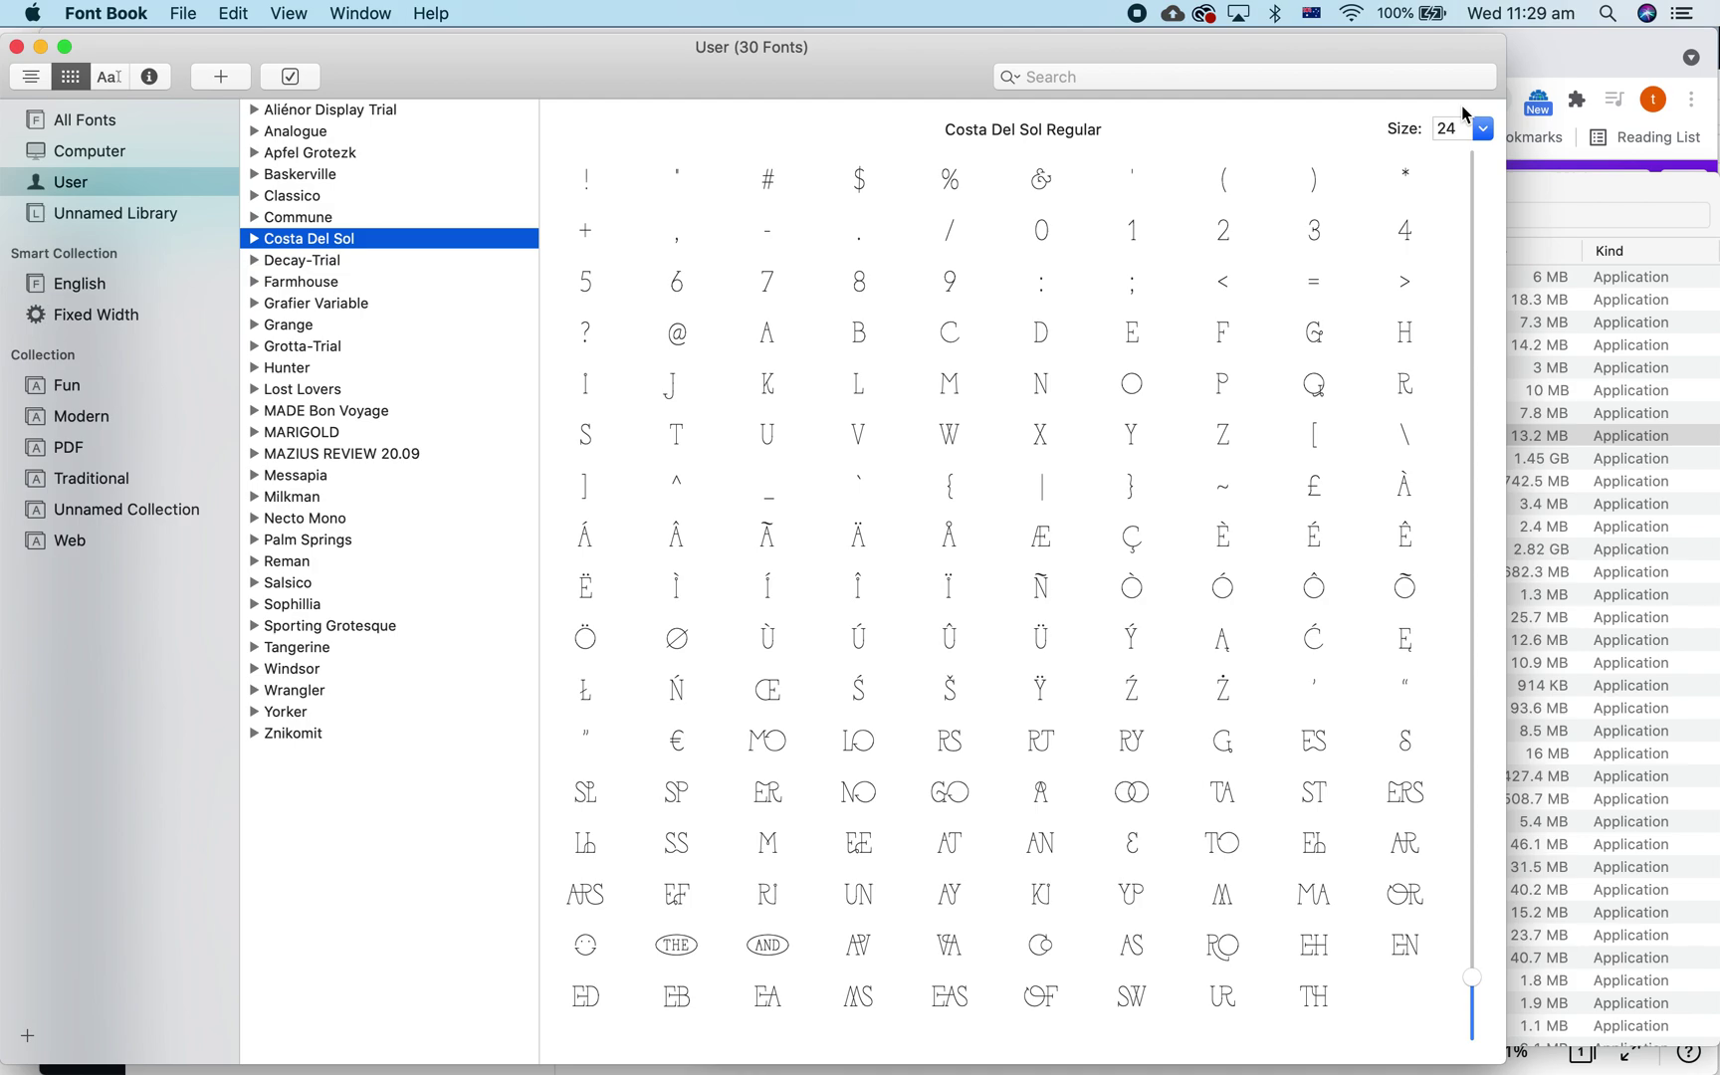
click(1561, 72)
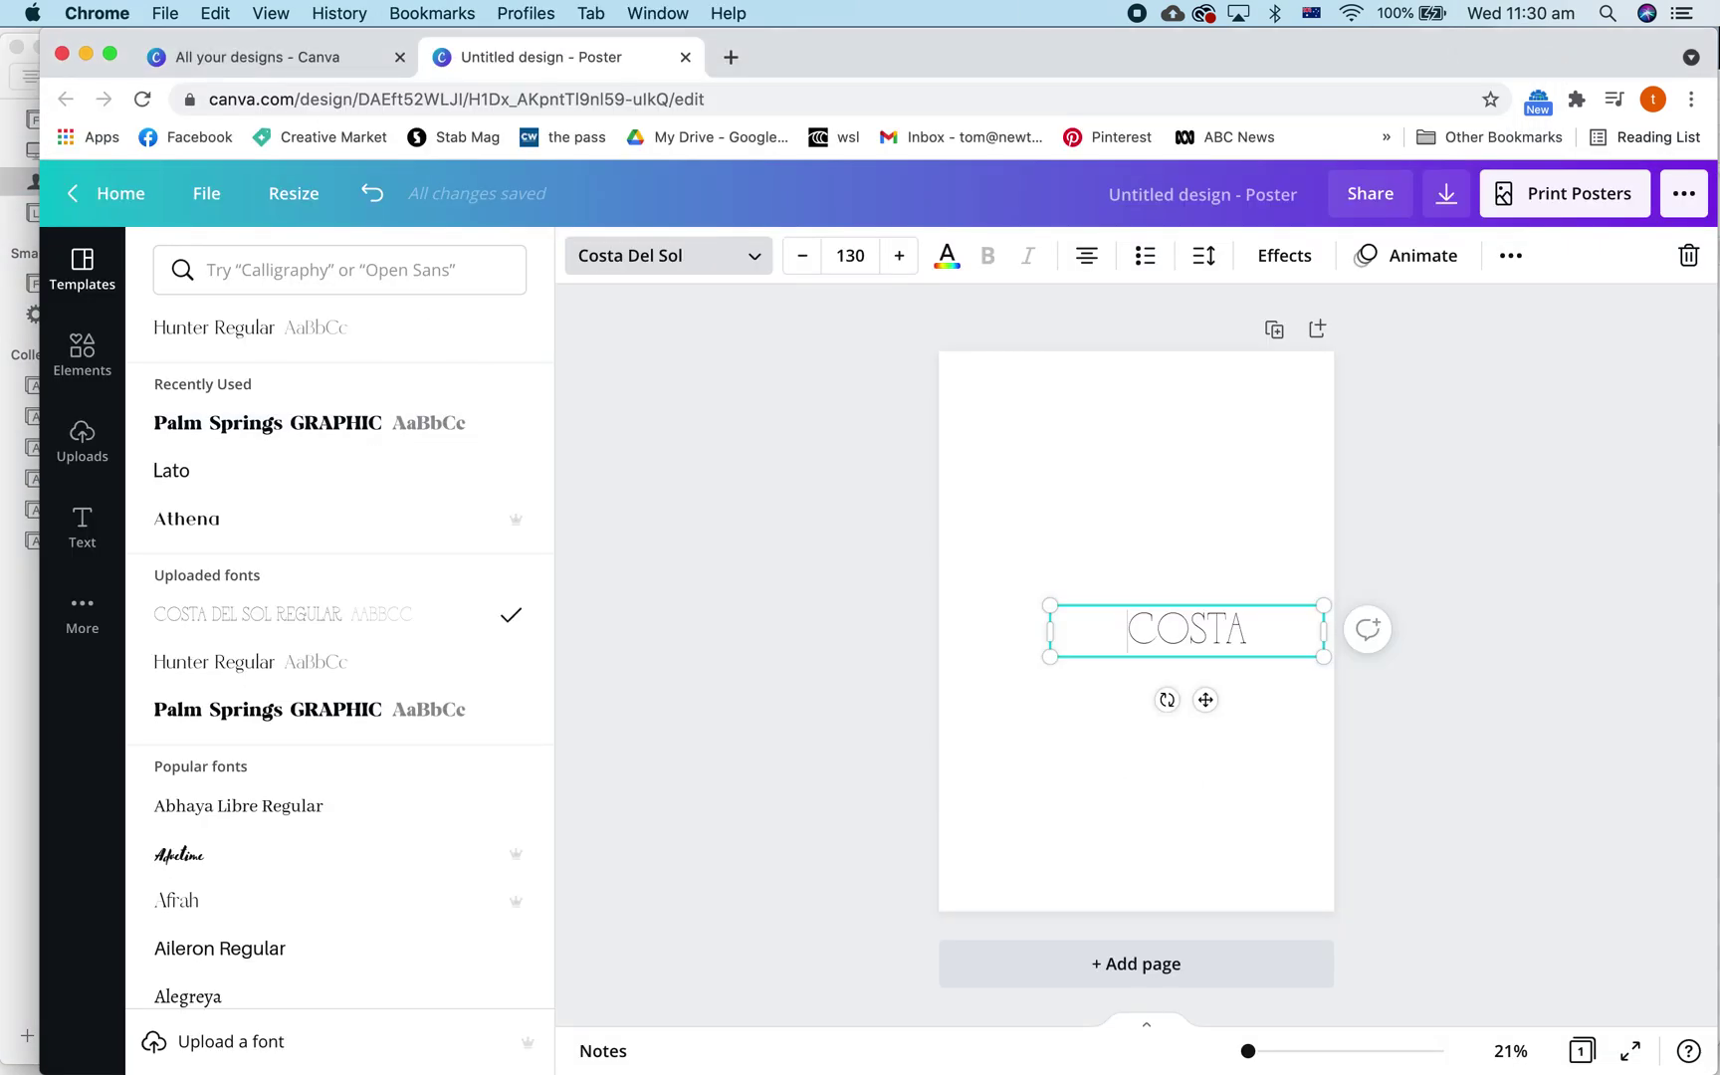
mouse_move(701, 1055)
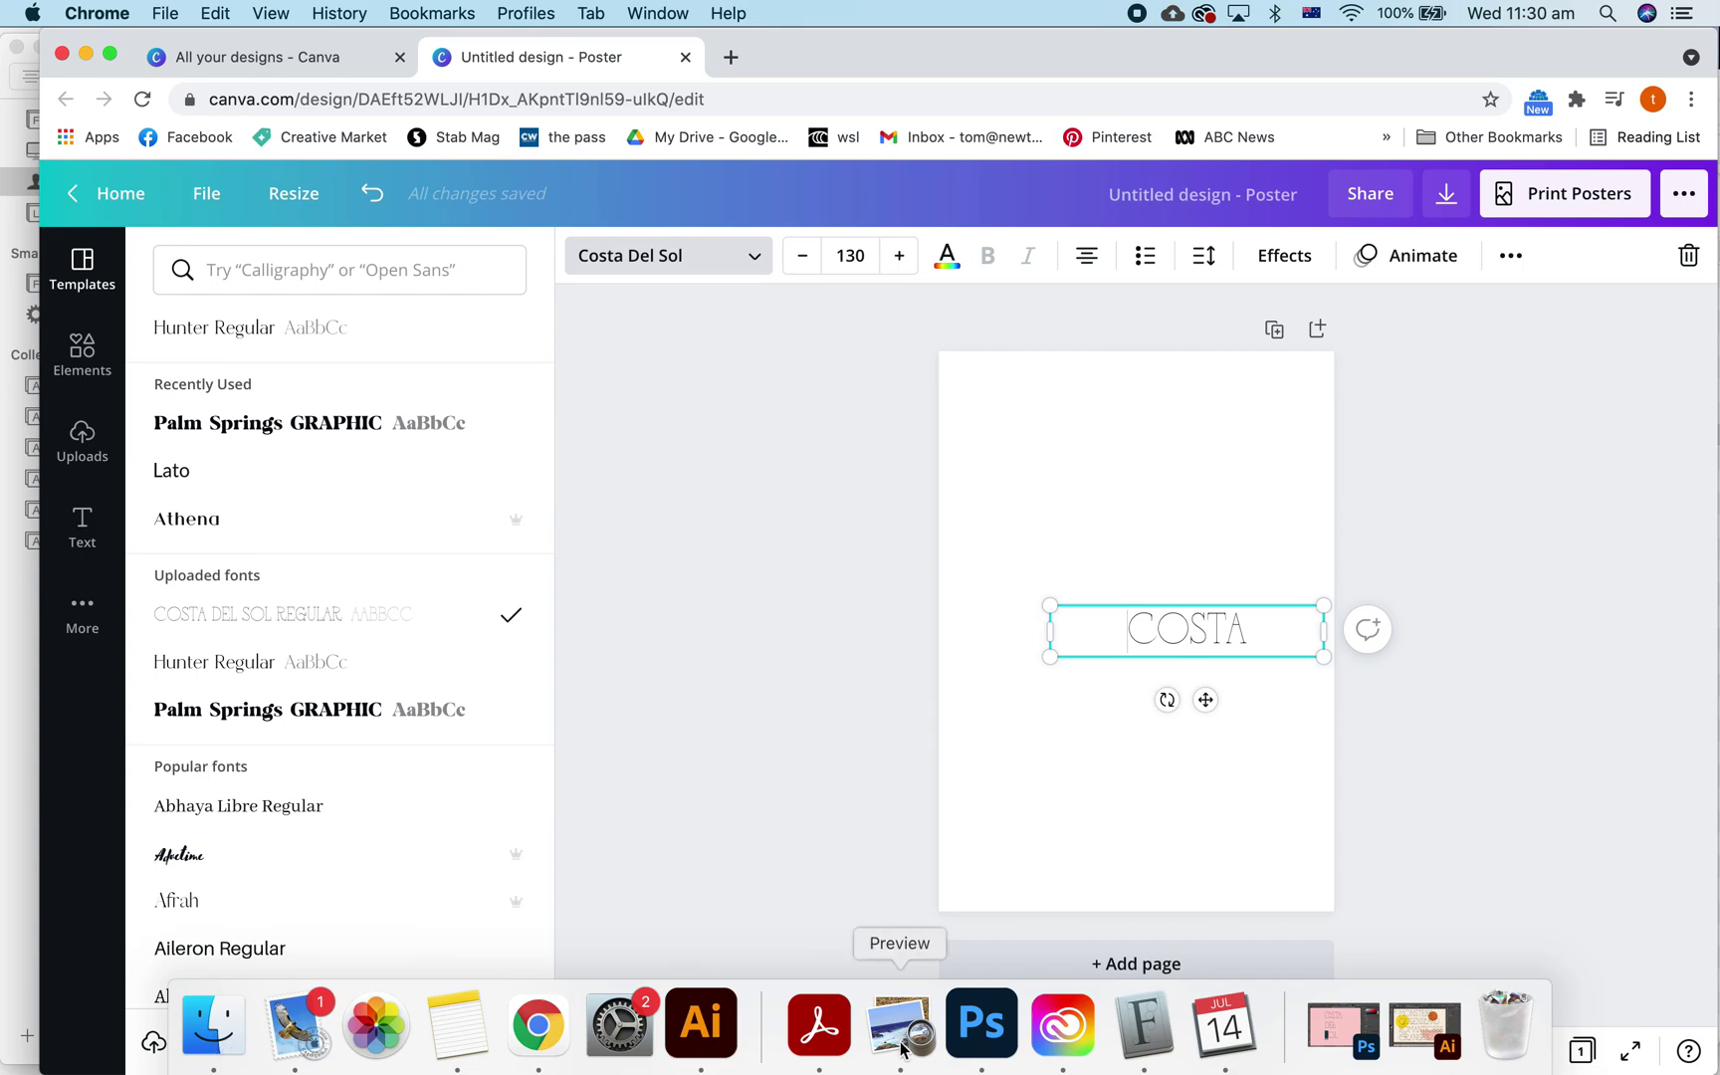
click(1144, 1040)
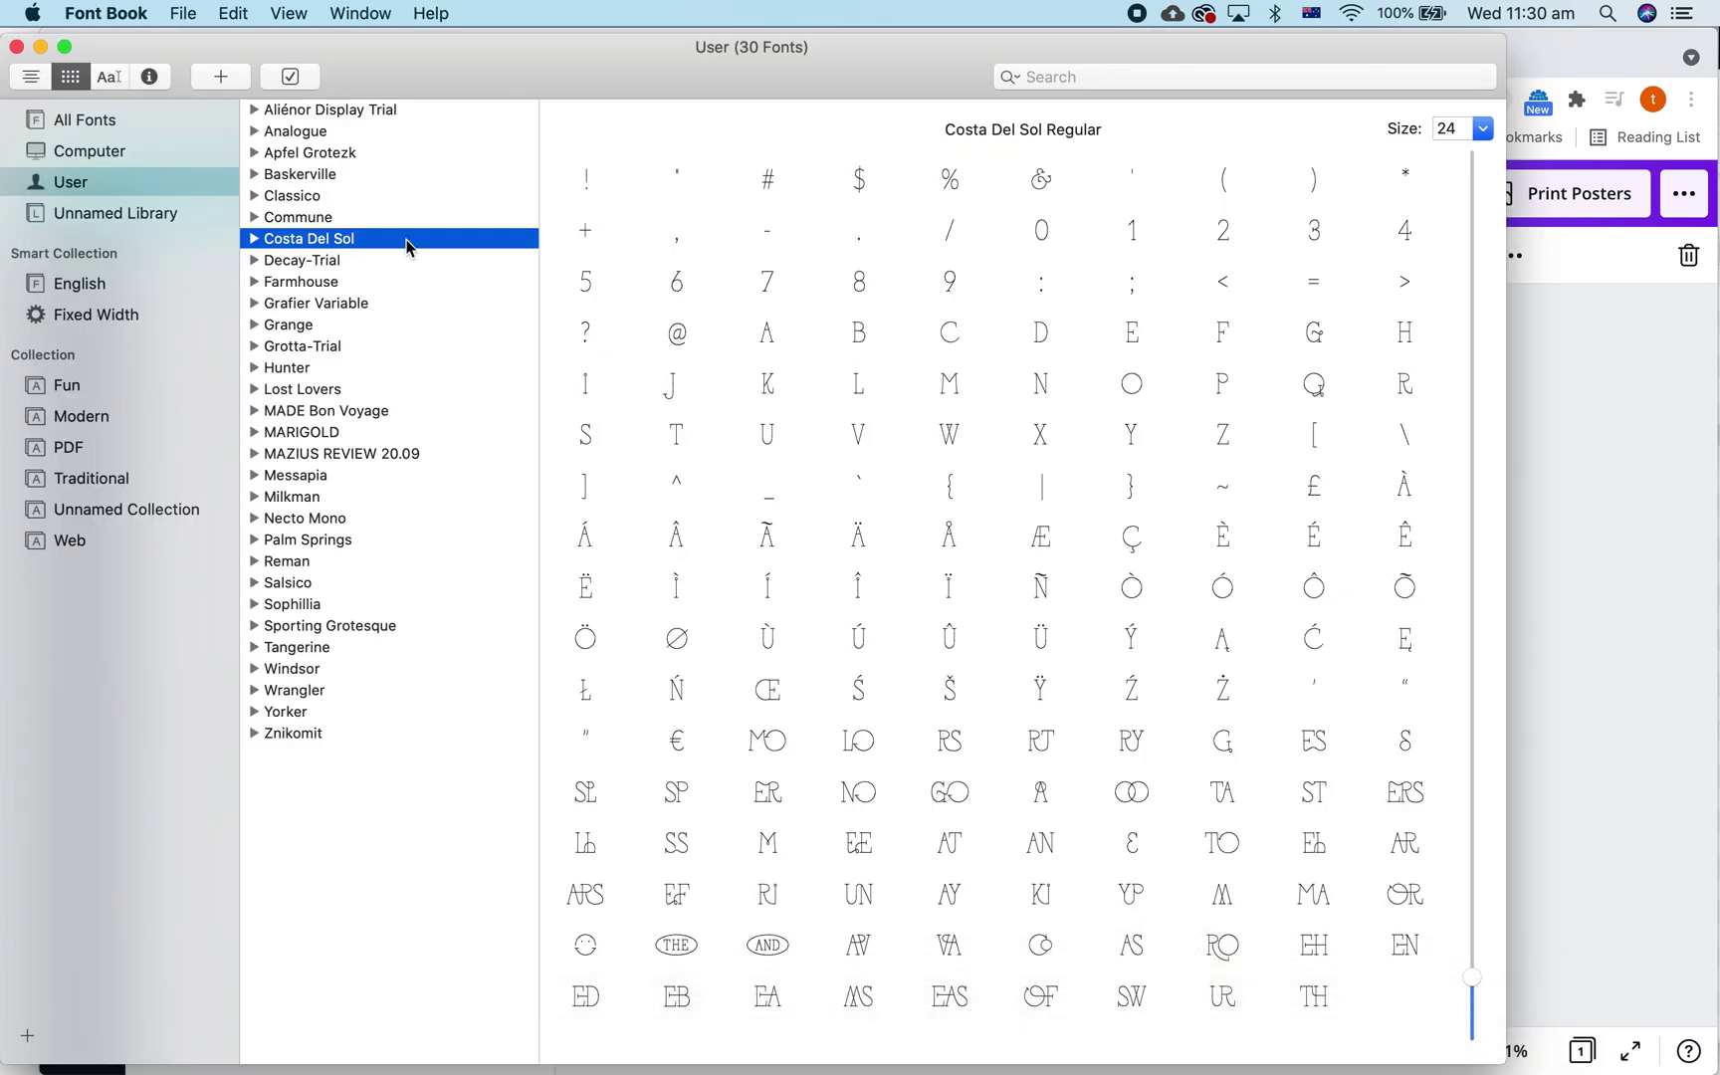
Step: Show the Costa Del Sol glyph grid in Font Book and select its CO ligature glyph
click(298, 224)
click(297, 238)
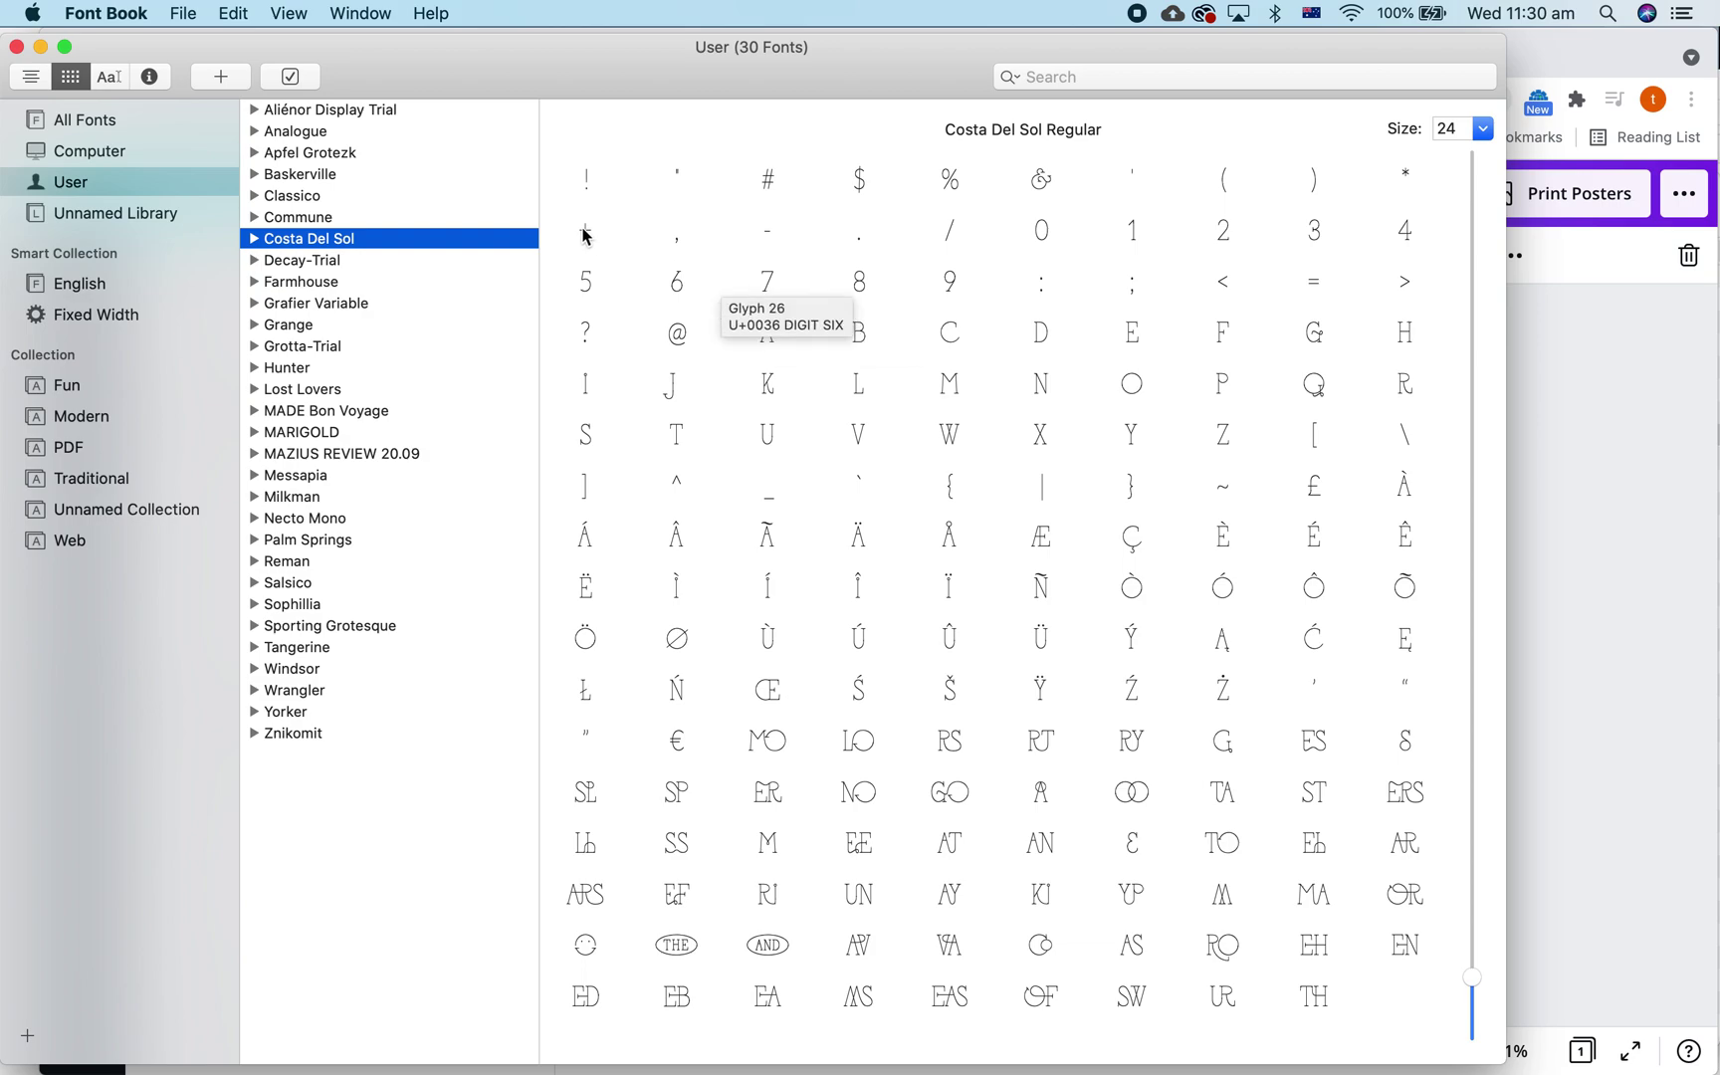
click(33, 80)
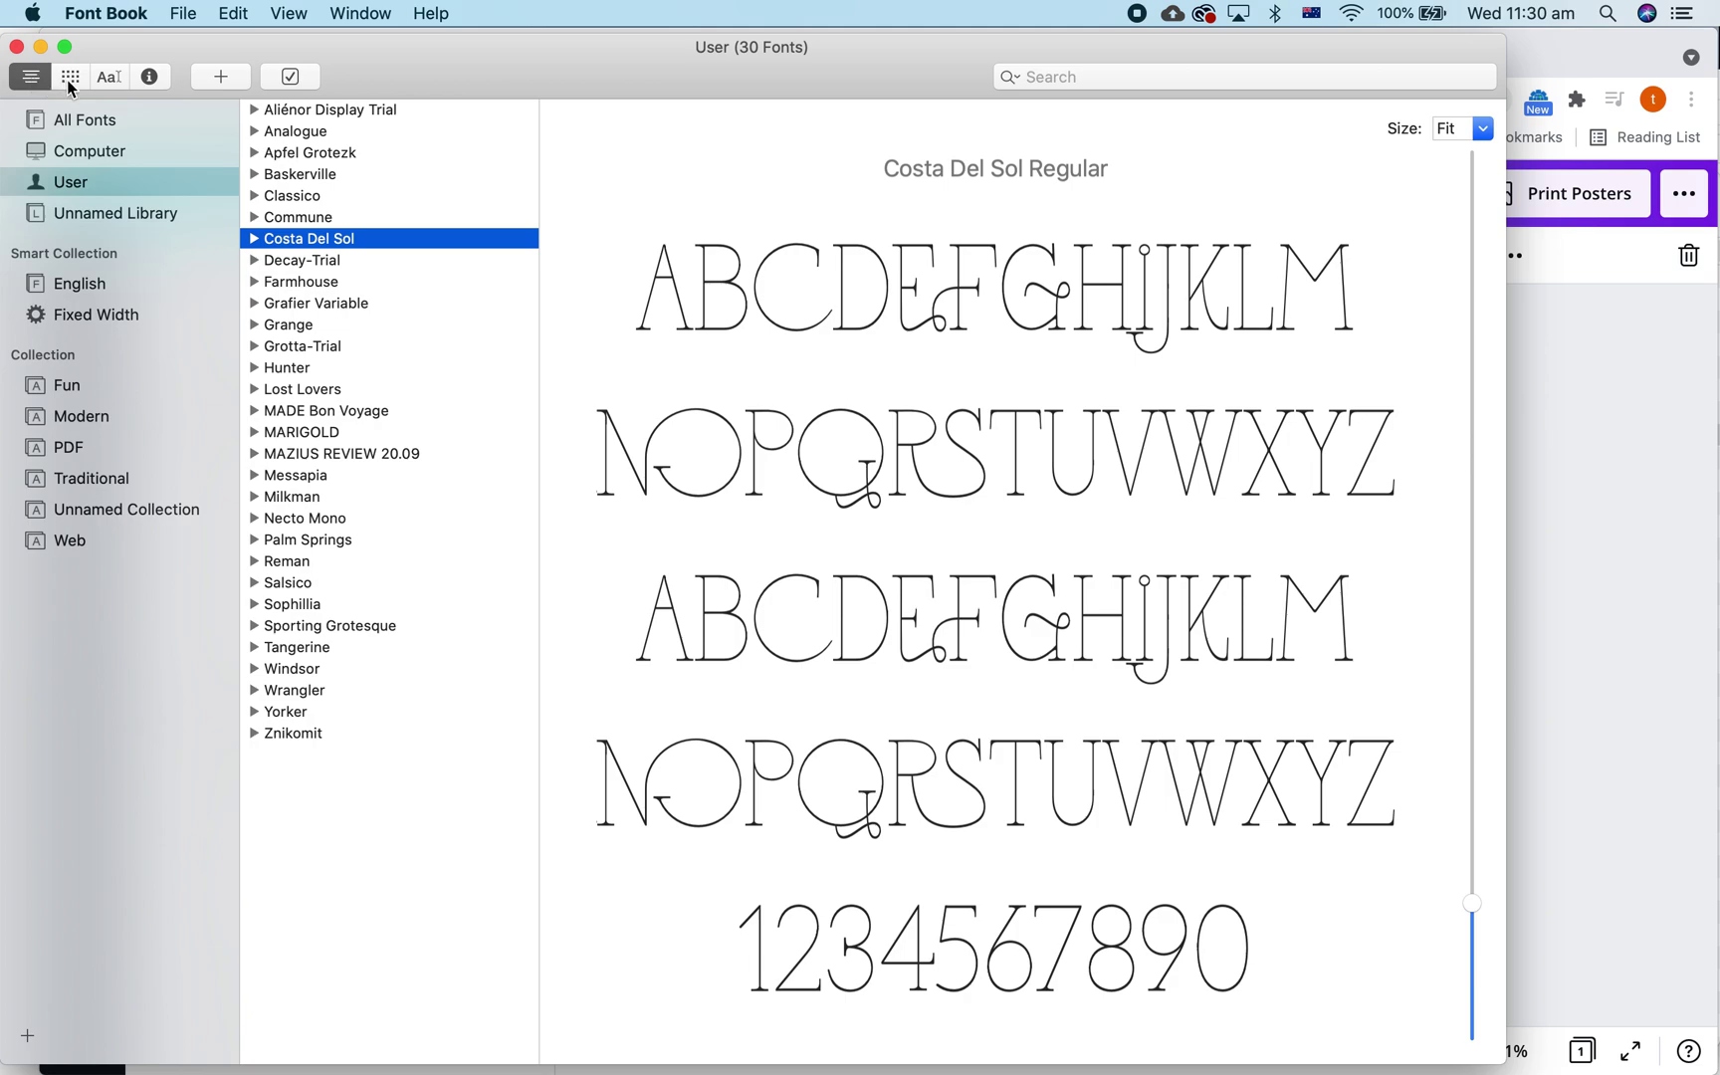
click(70, 85)
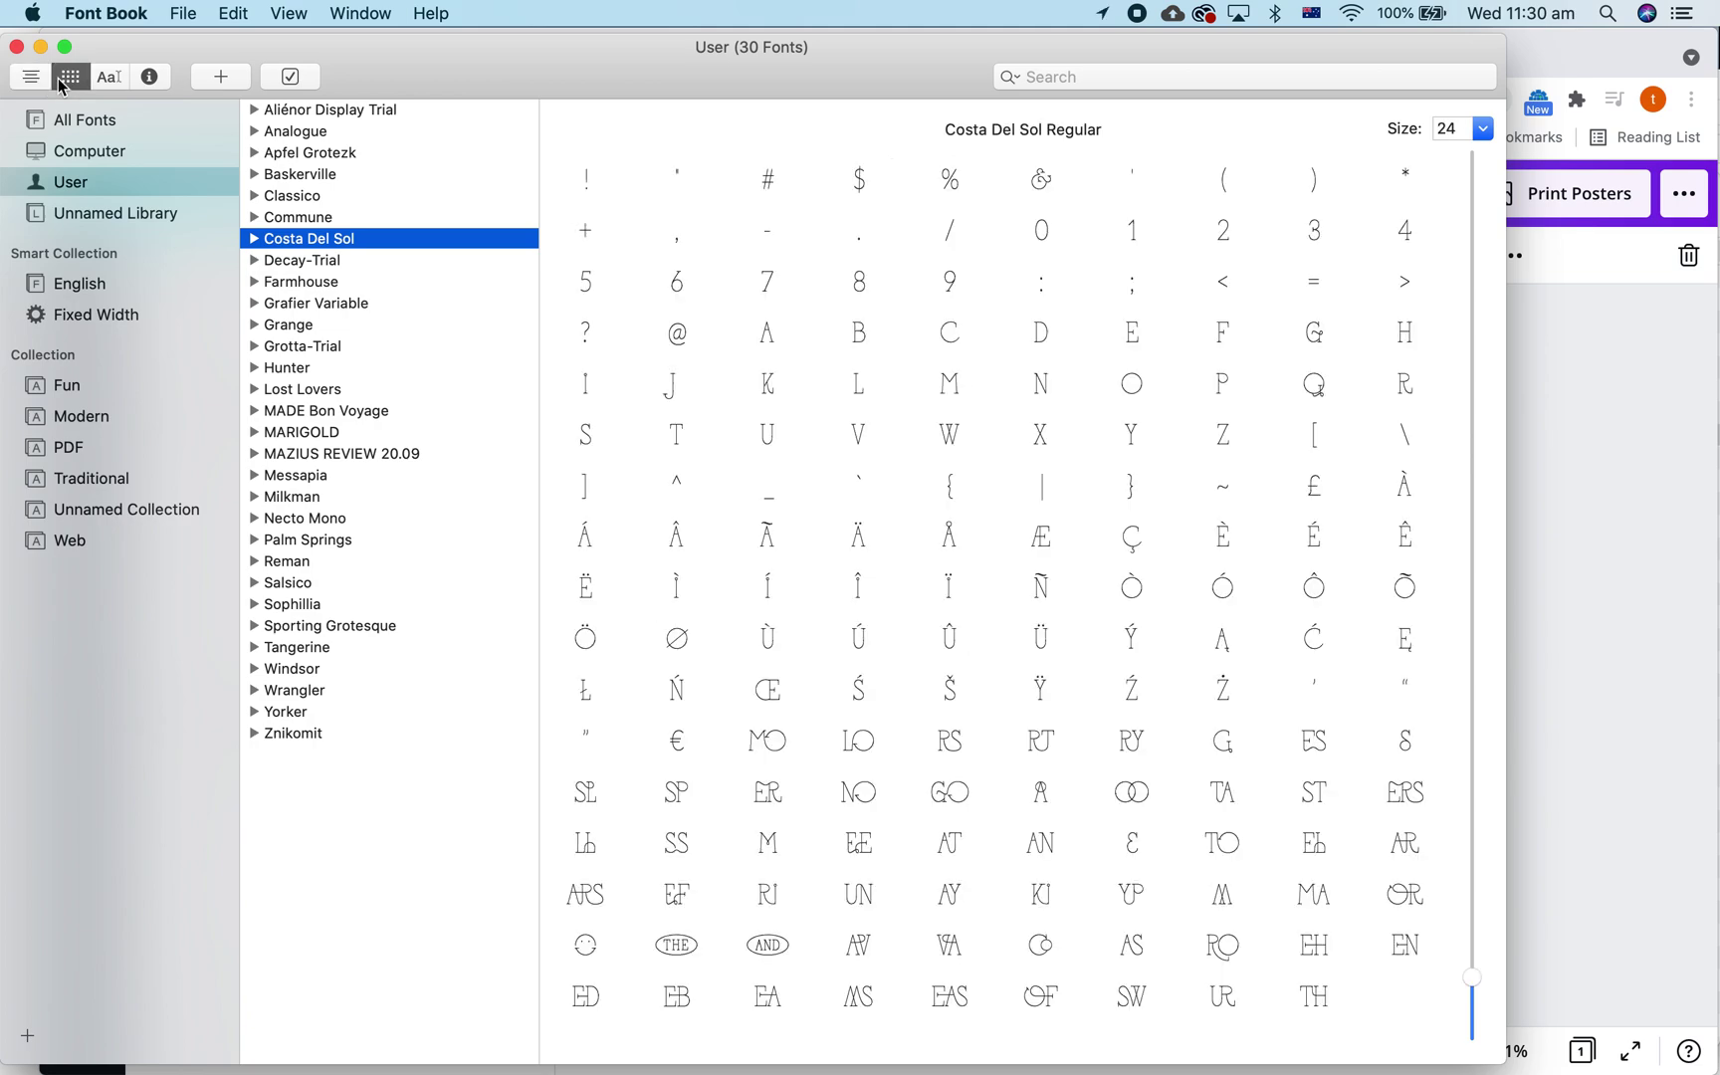
click(32, 78)
click(63, 82)
click(1034, 957)
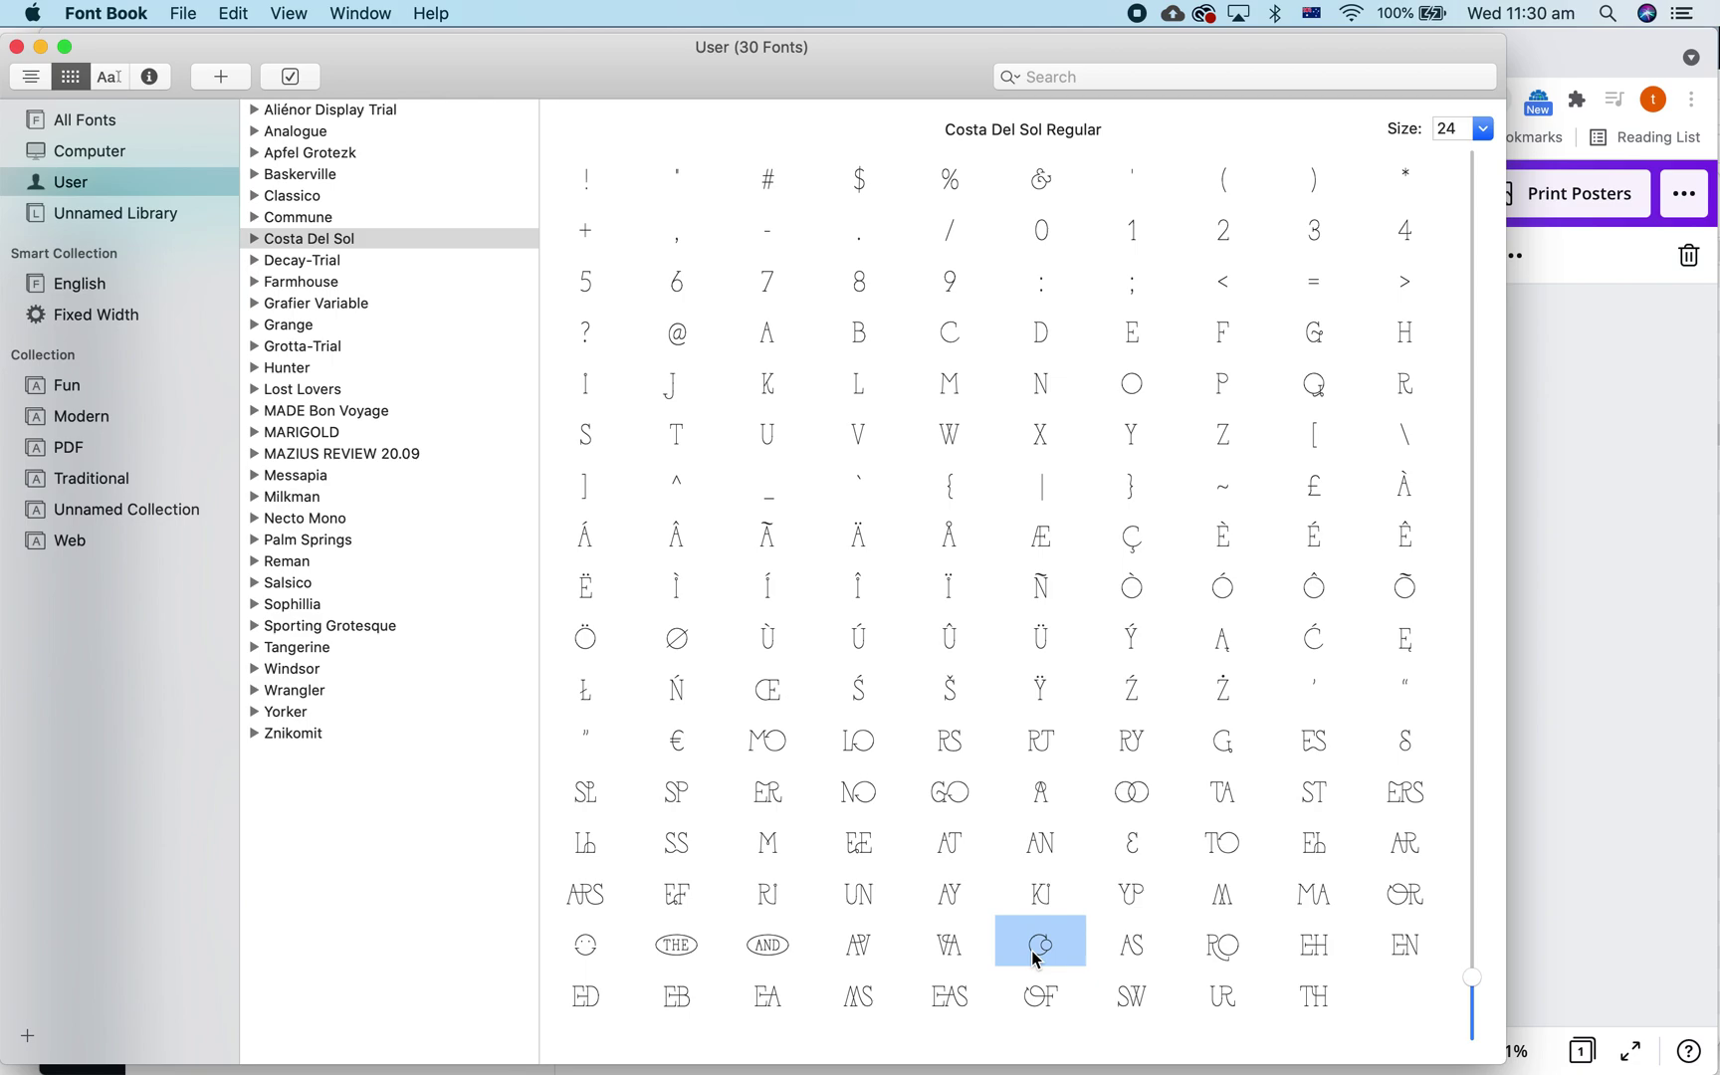
click(1545, 752)
Step: Replace CO in COSTA with the copied CO ligature glyph
drag(1133, 626, 1189, 629)
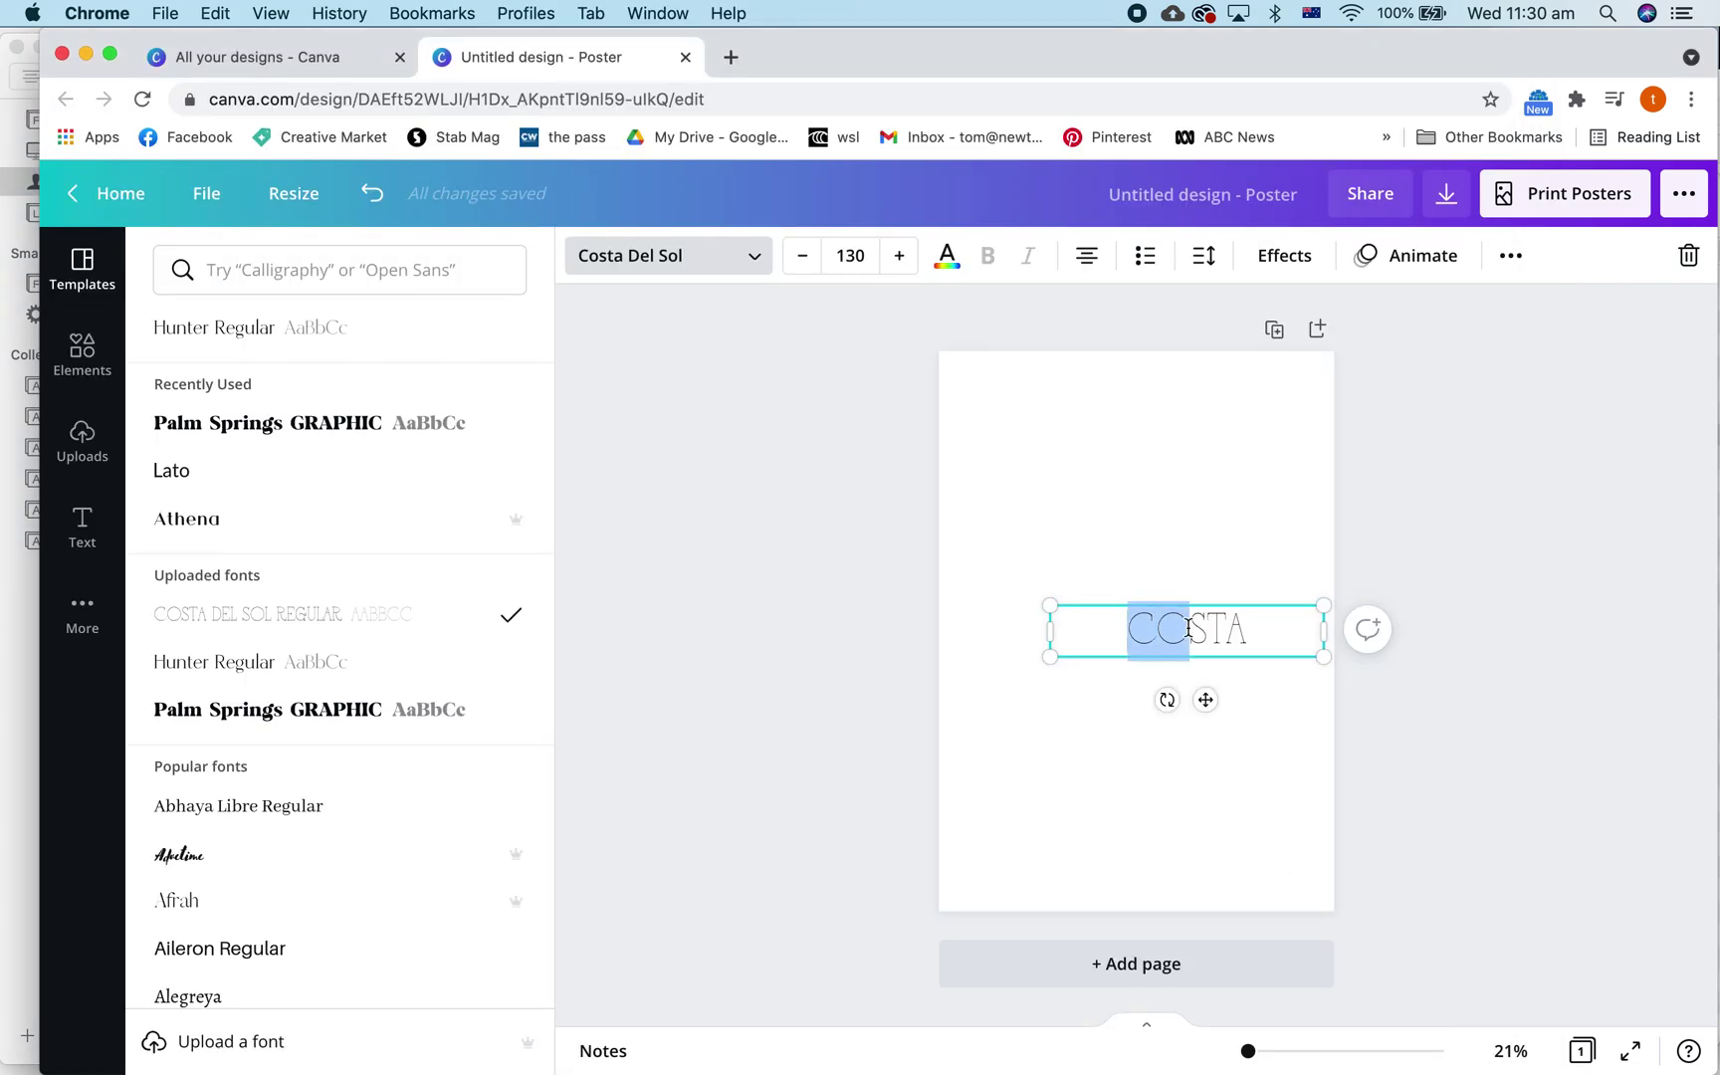
key(BackSpace)
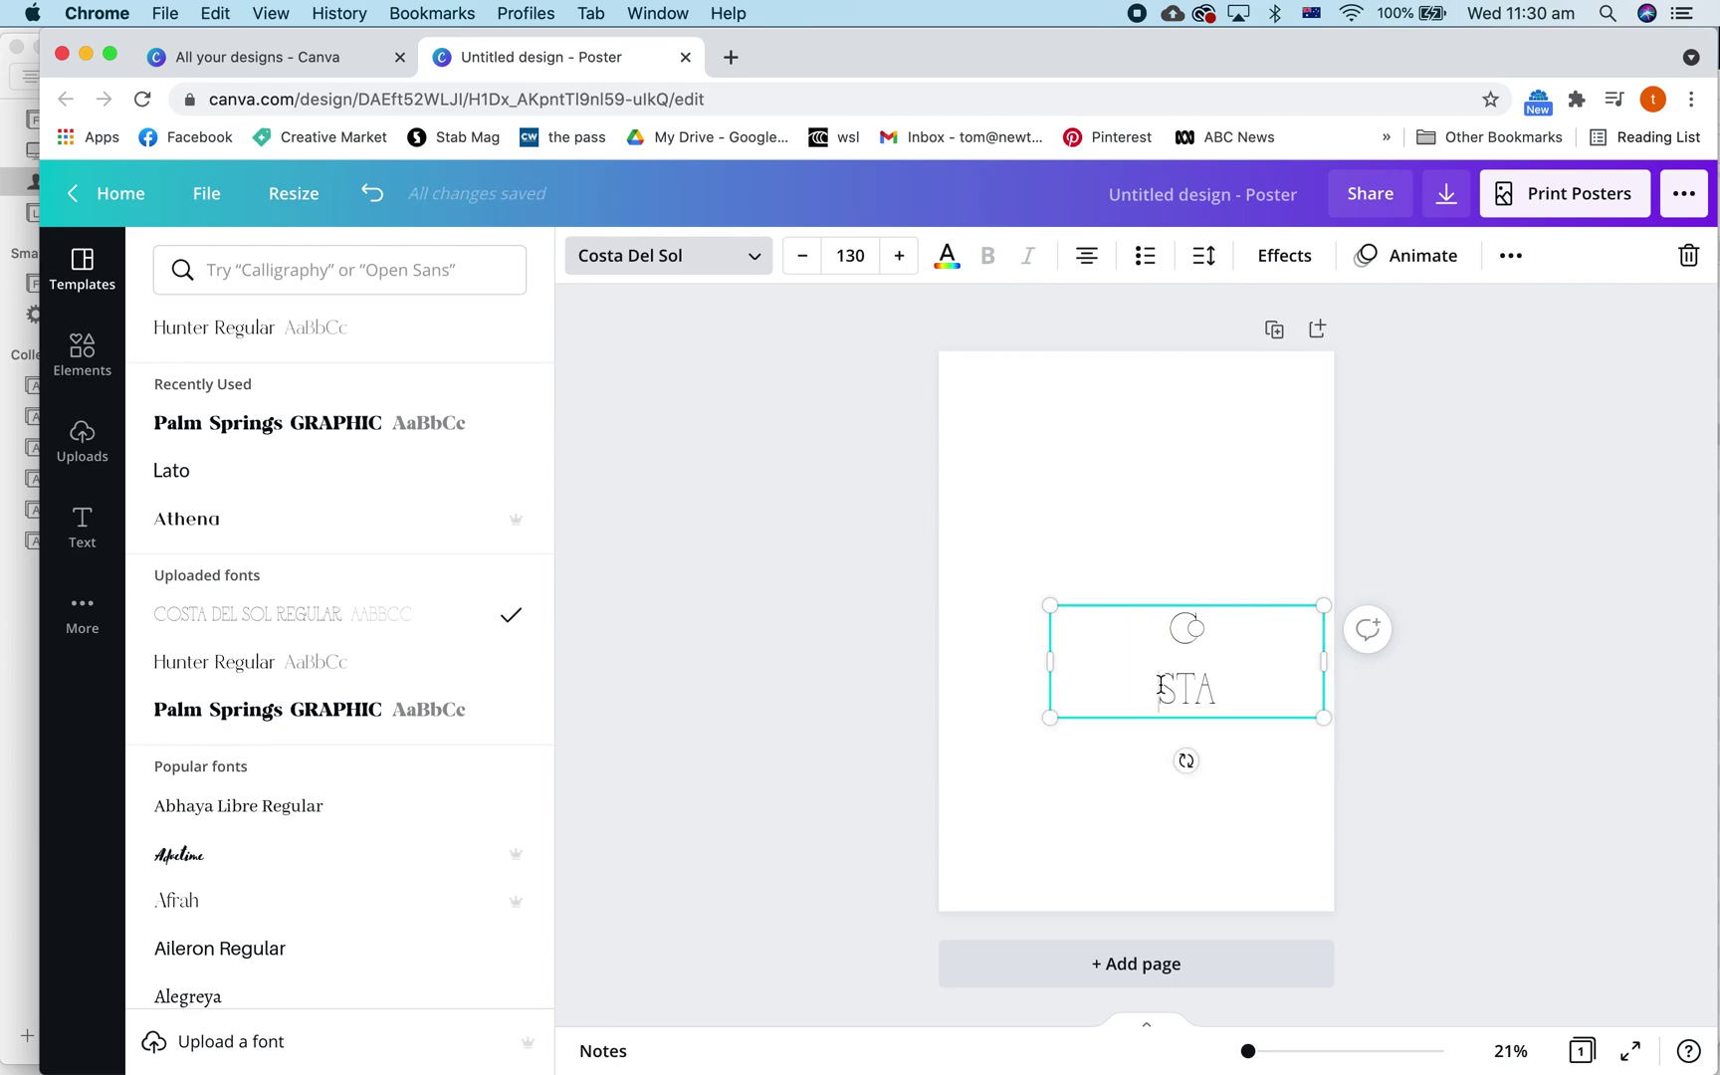
key(super+v)
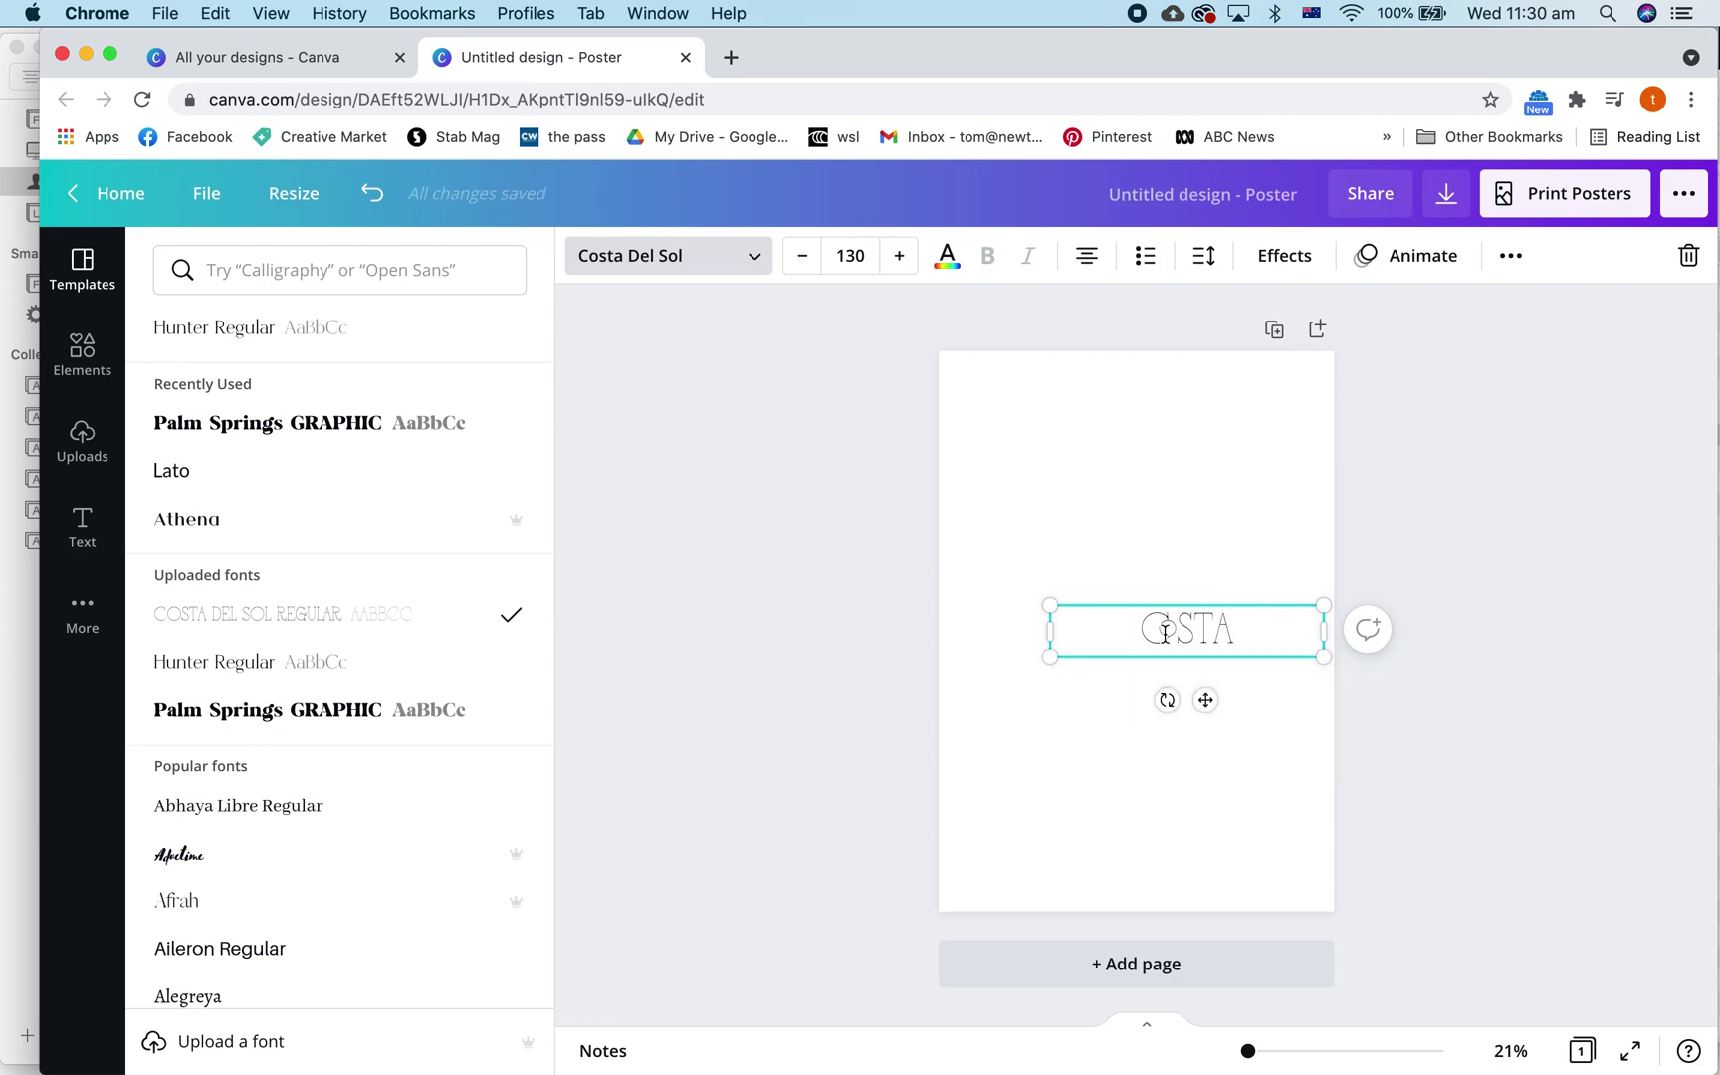
Step: Copy the ST ligature glyph from Font Book and paste it over ST in COSTA
mouse_move(295, 1041)
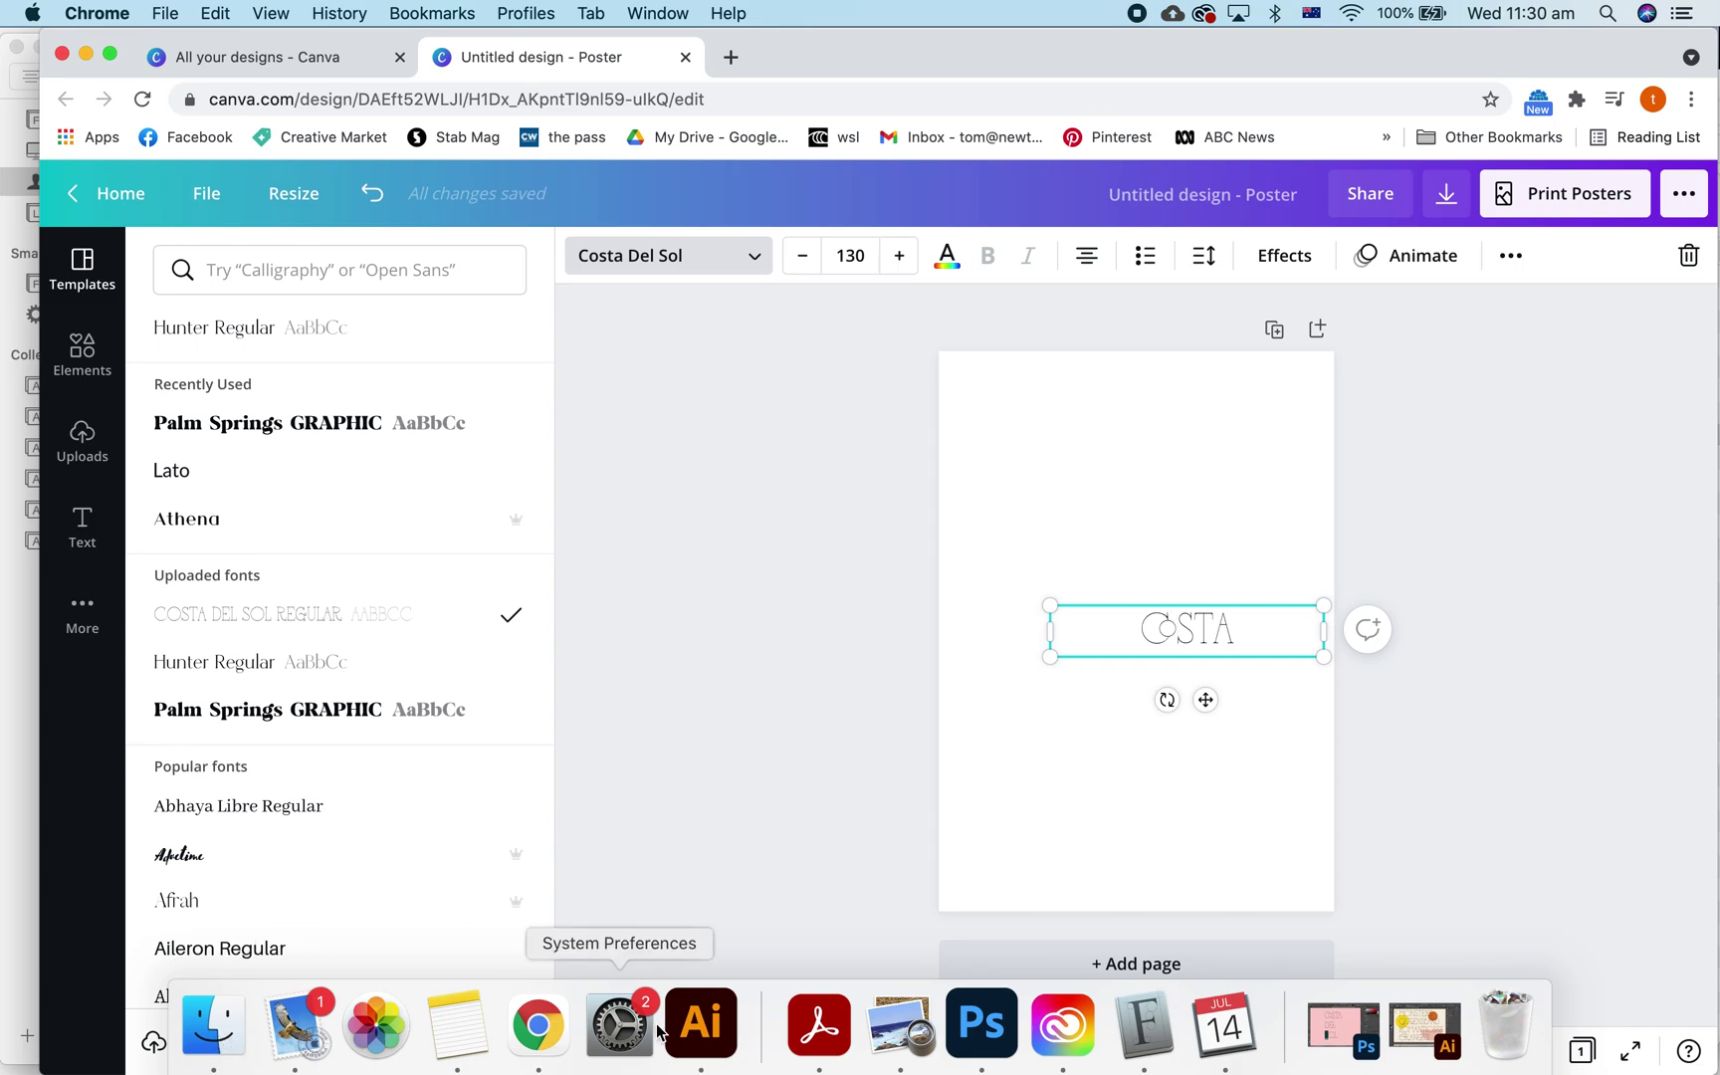
click(1143, 1027)
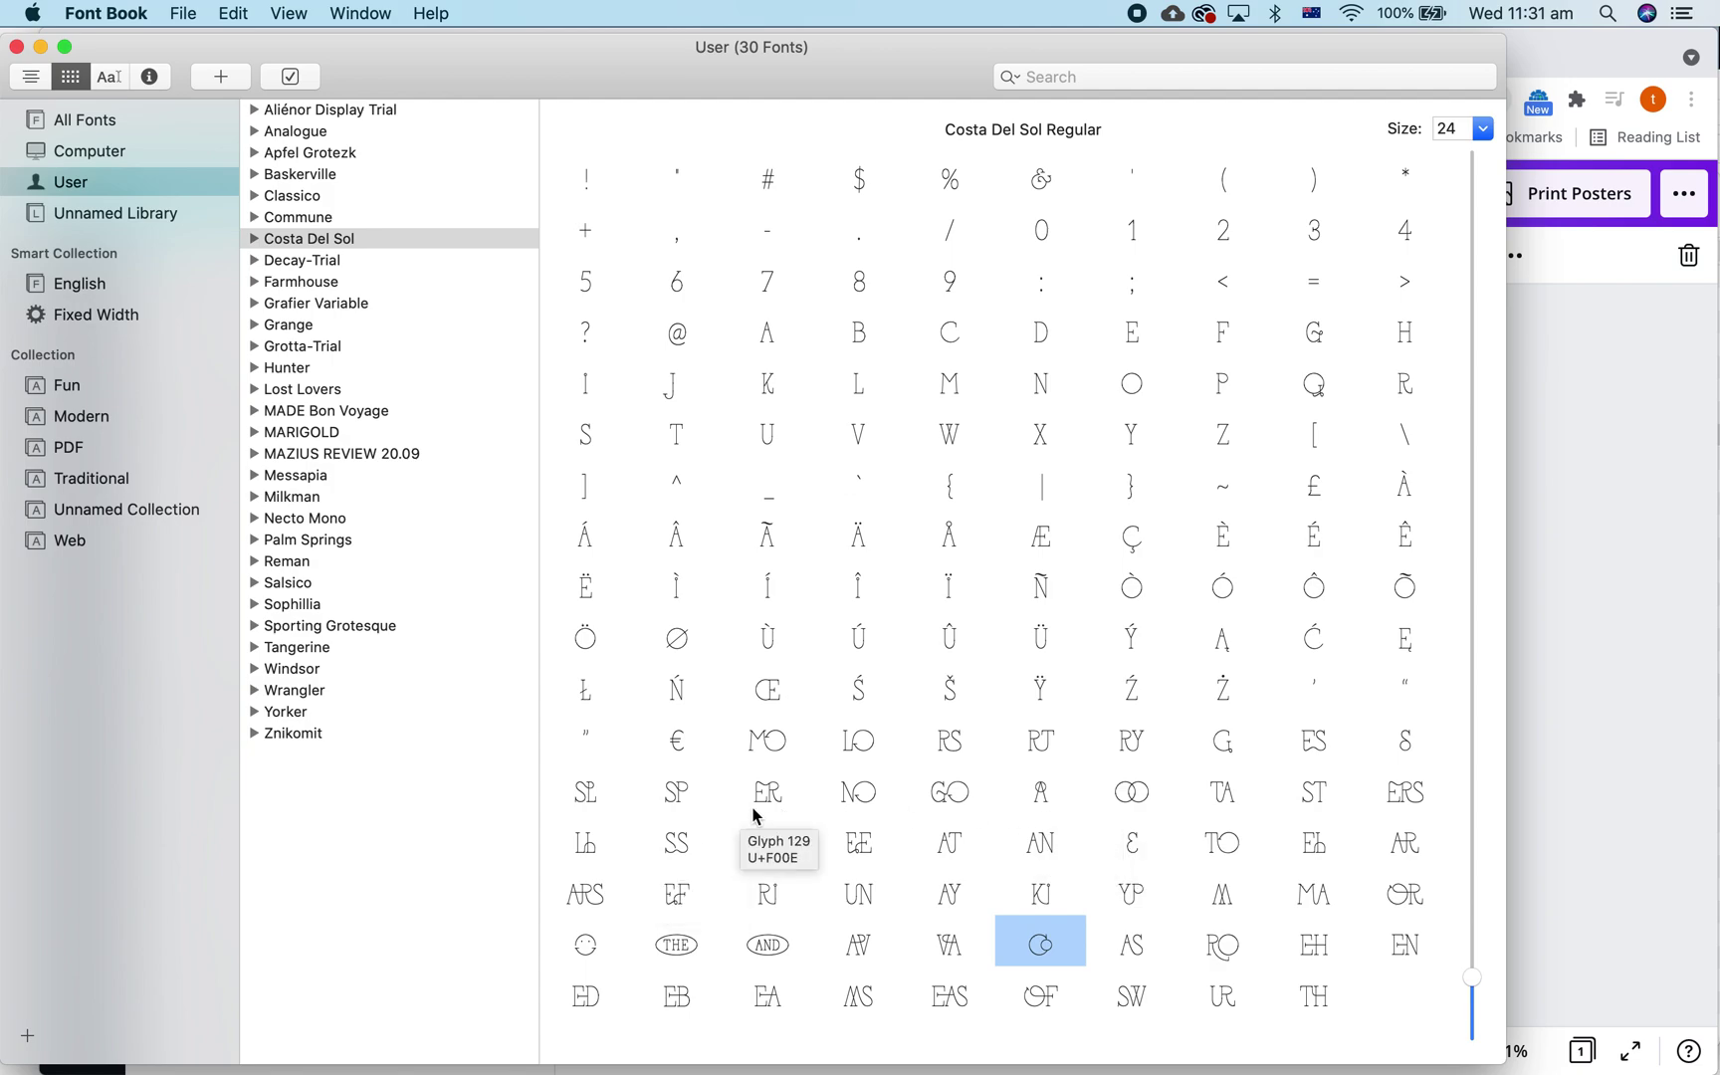
click(1314, 800)
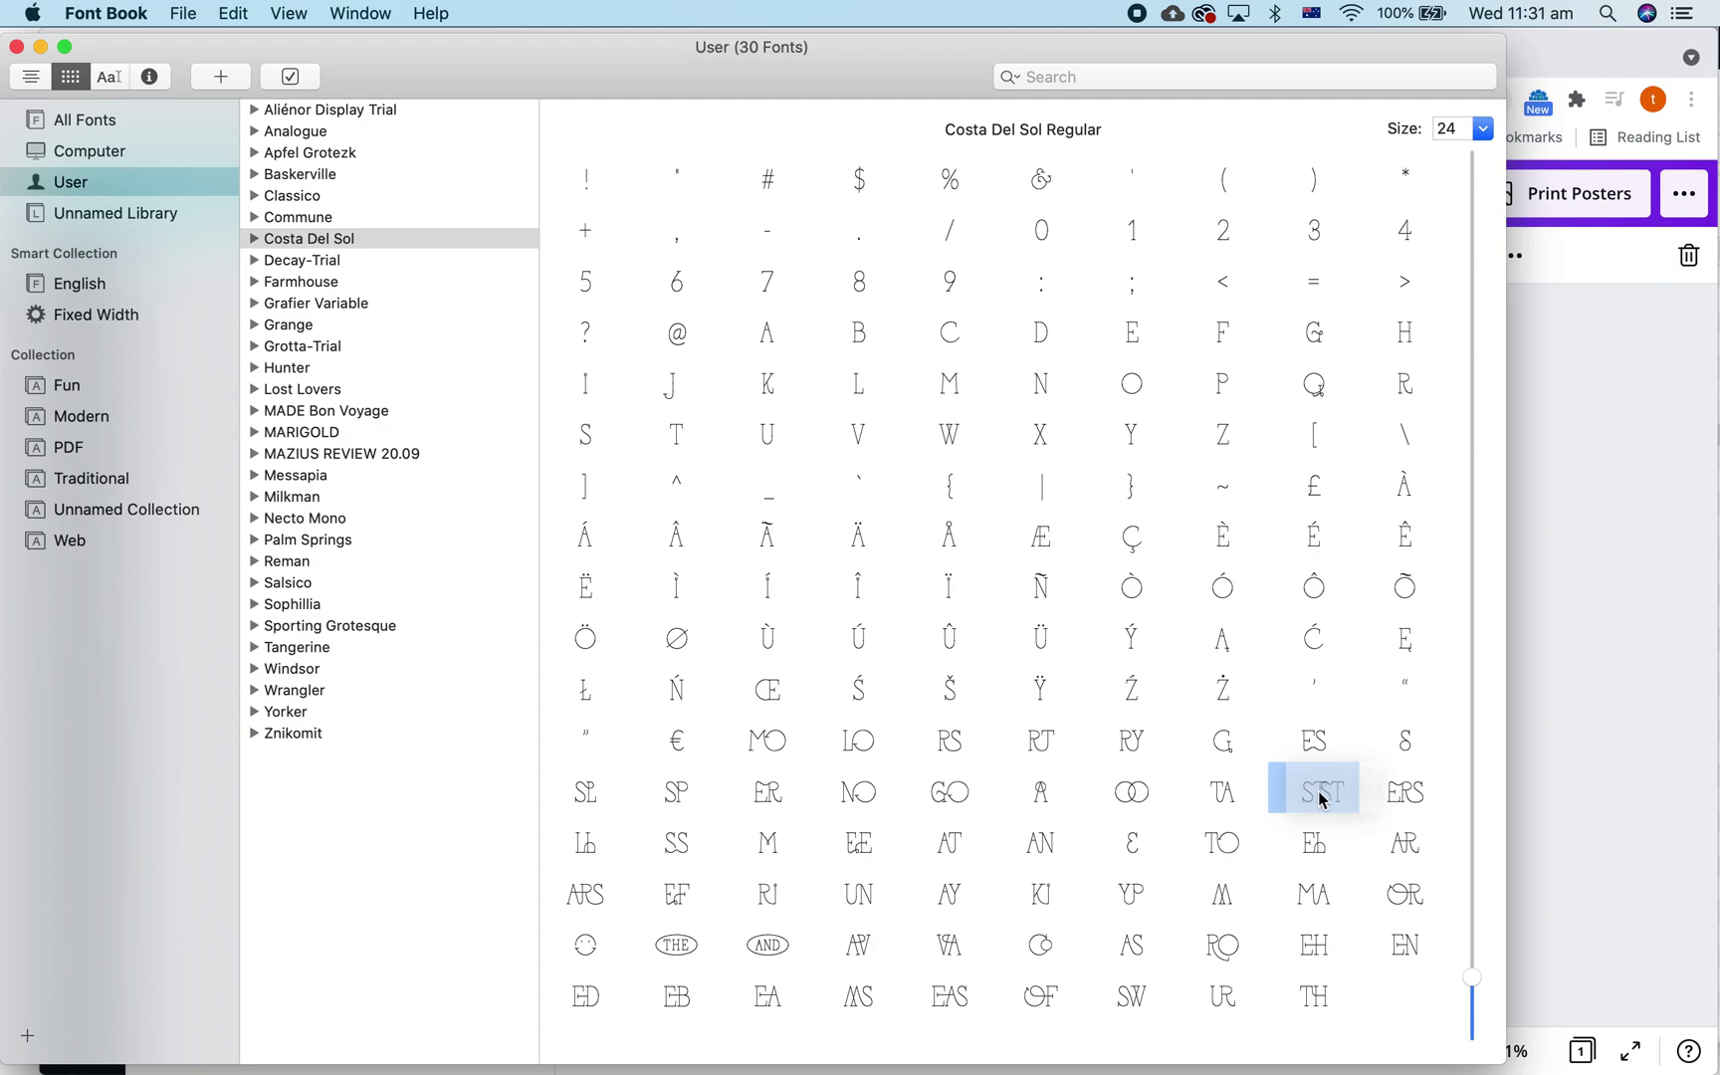
key(super+c)
click(1583, 703)
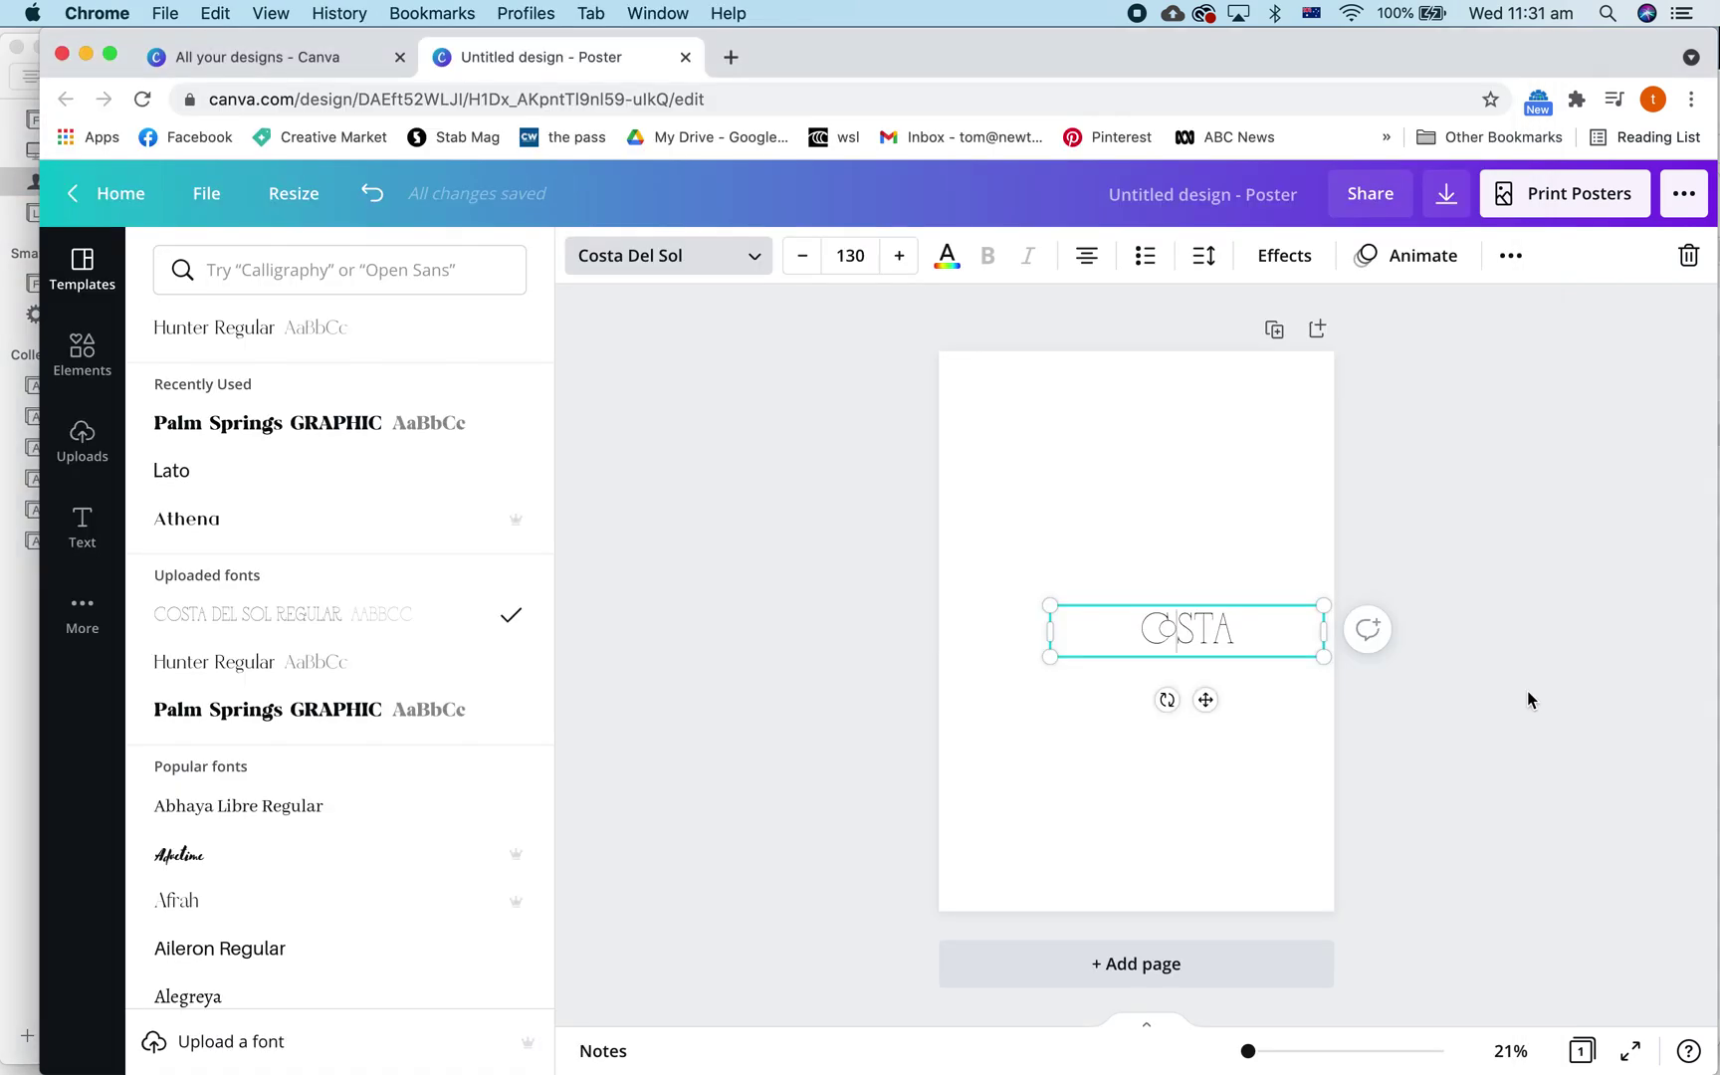
drag(1179, 629, 1206, 625)
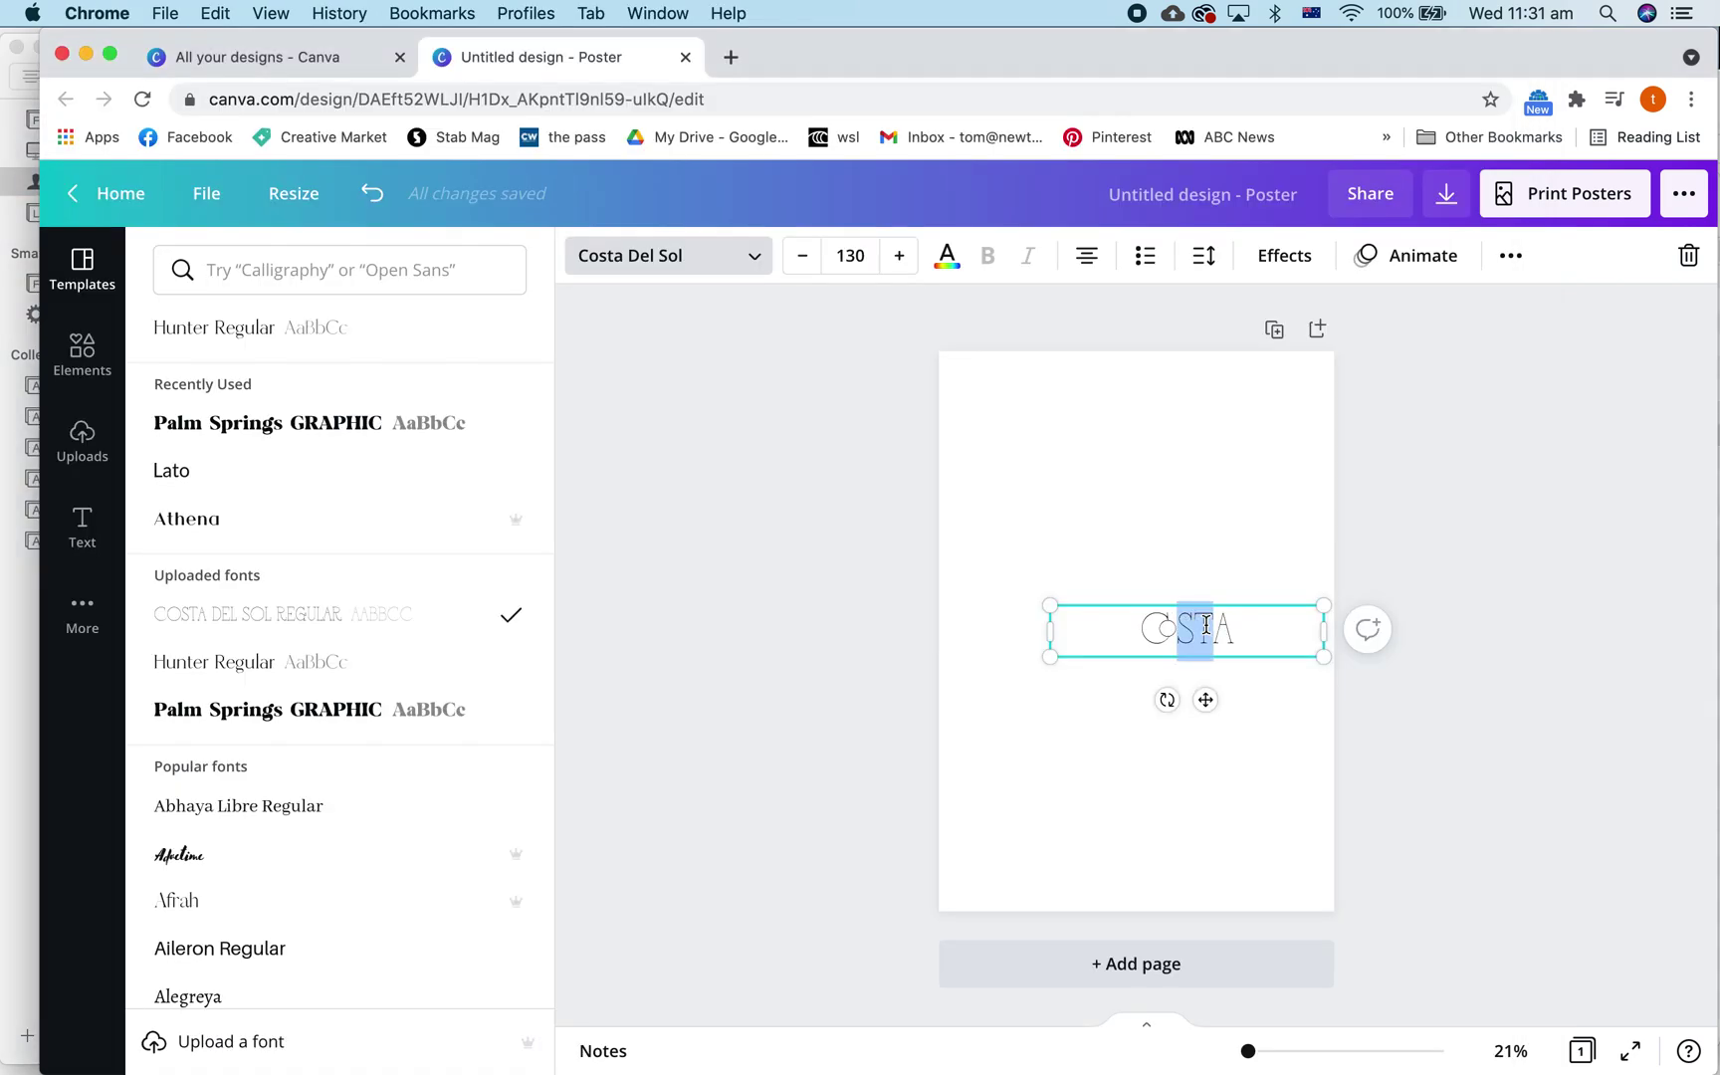
key(super+v)
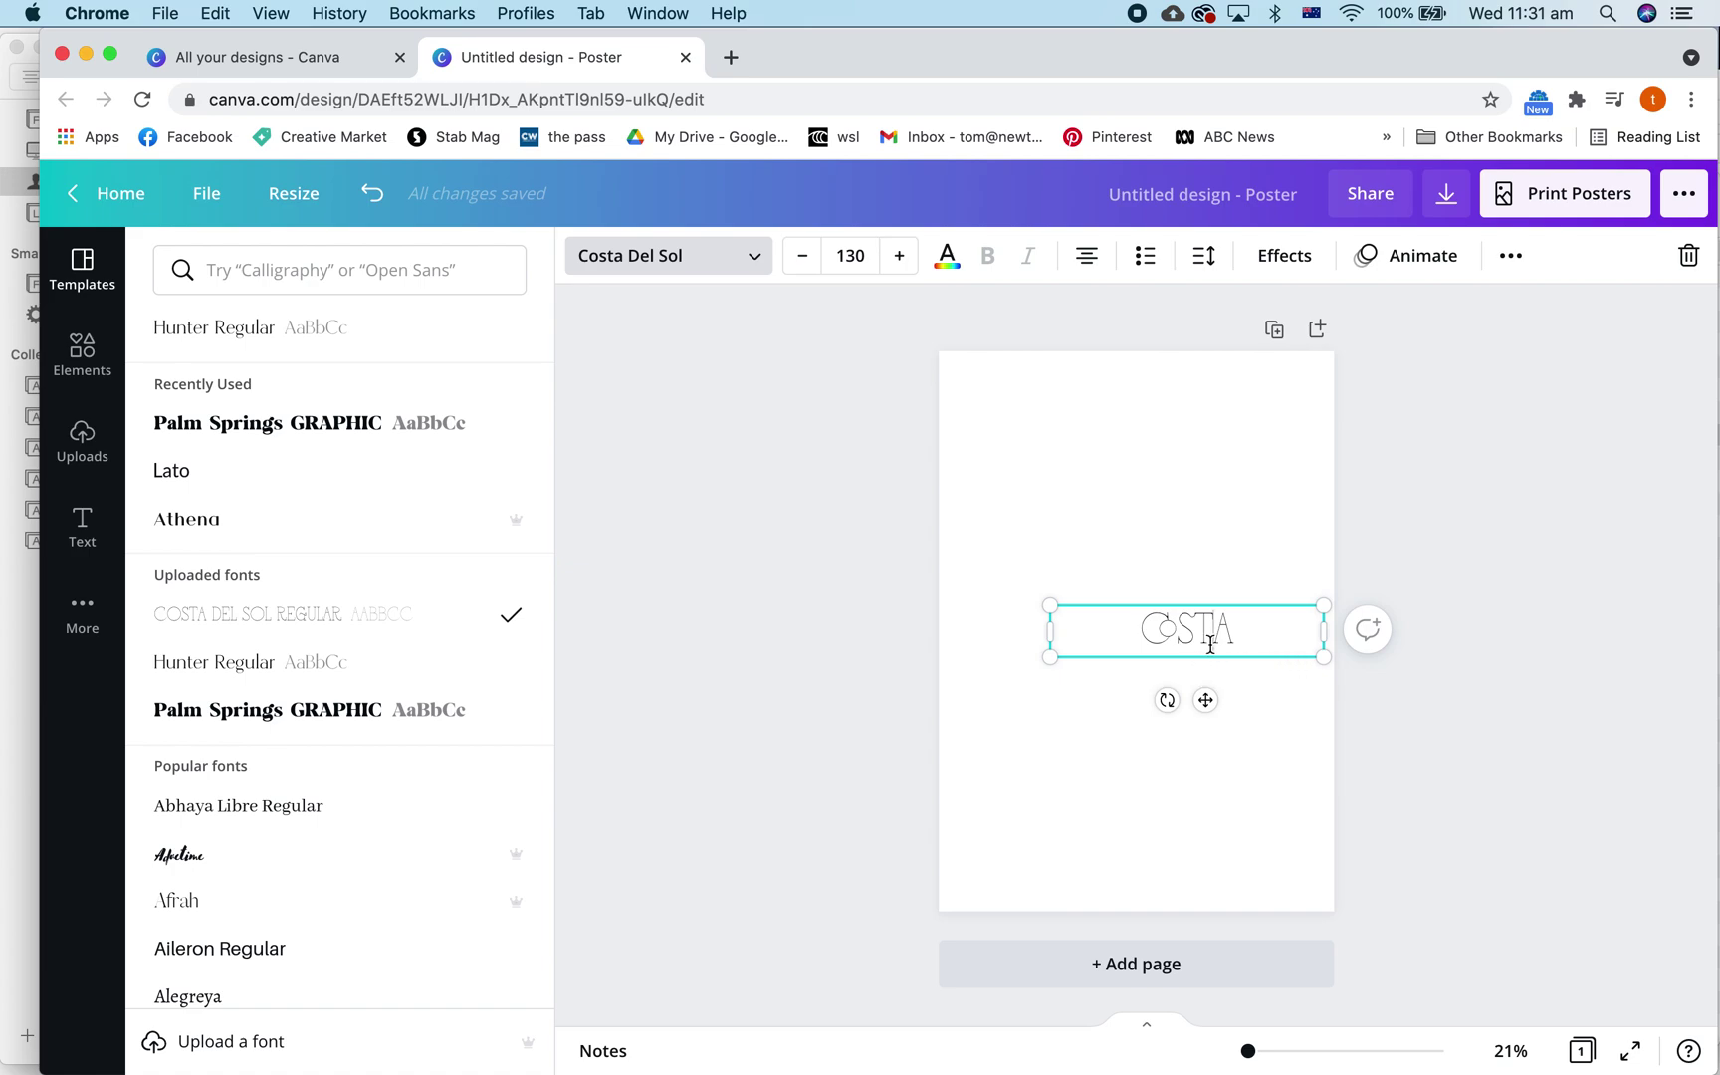
Step: Type an S after COSTA and replace it with the alternate S glyph from Font Book
text(S)
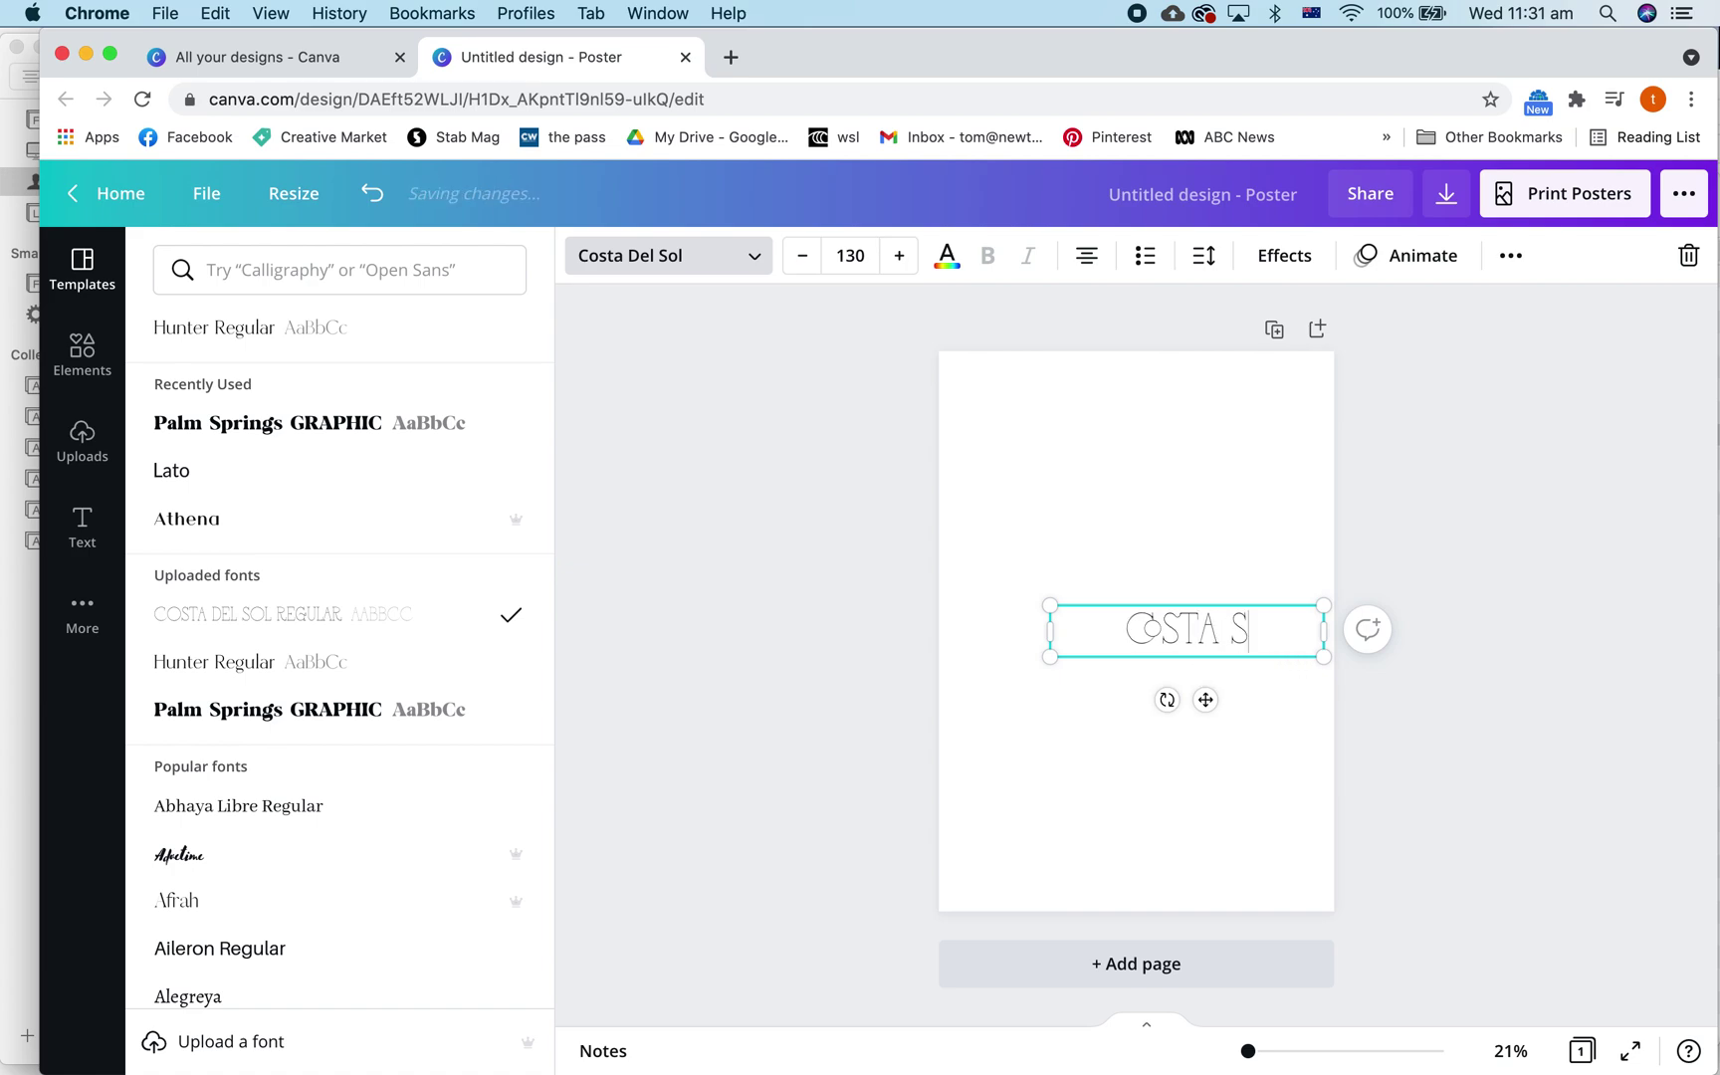
double_click(1240, 624)
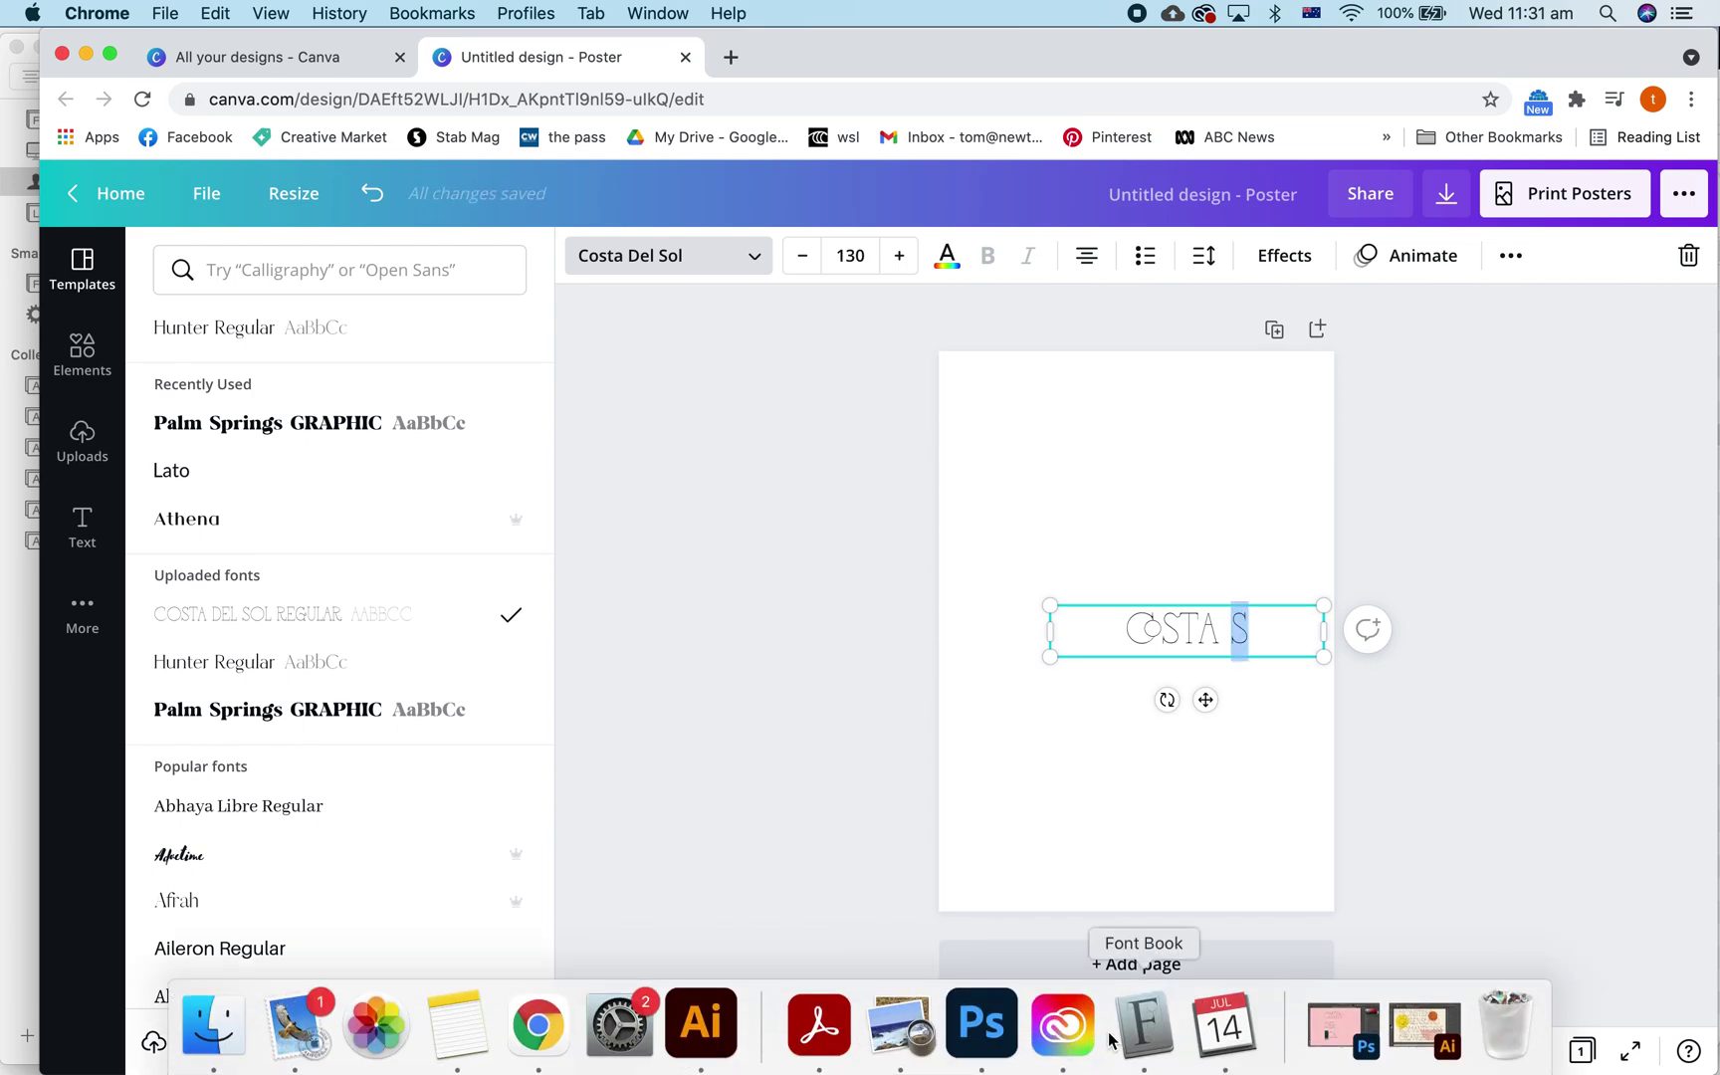
click(1143, 1035)
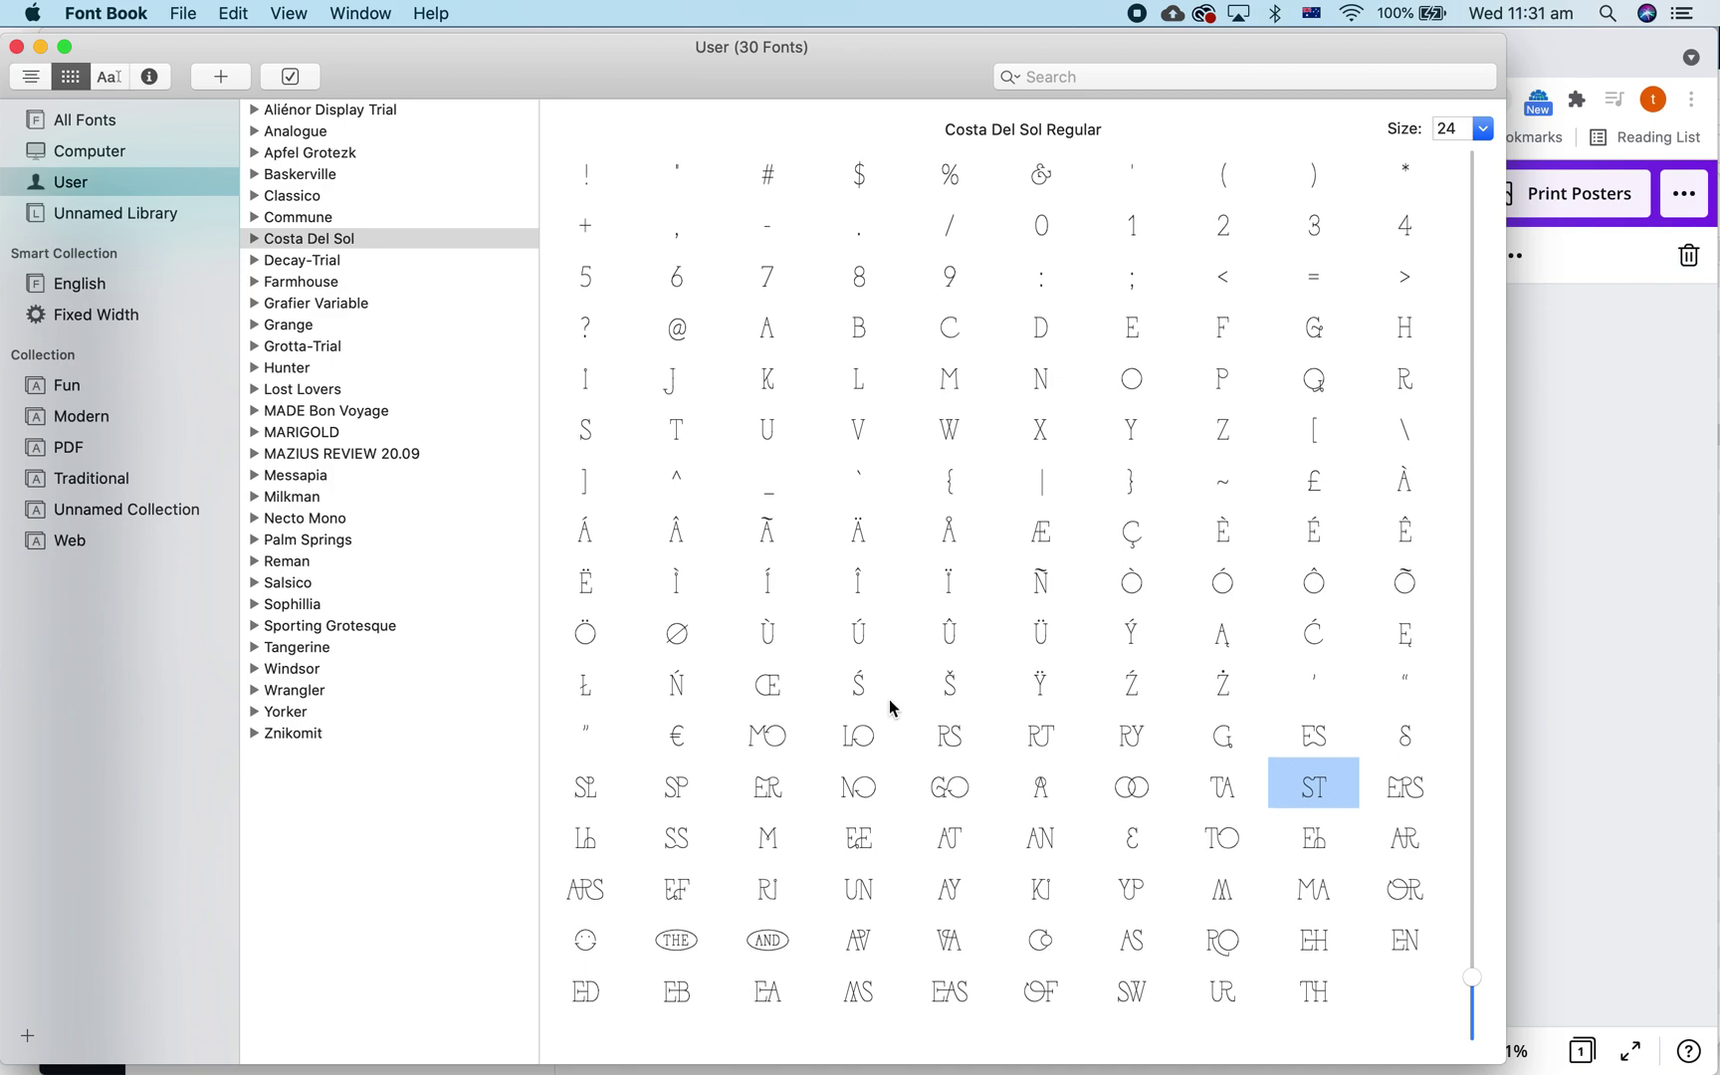
click(1407, 741)
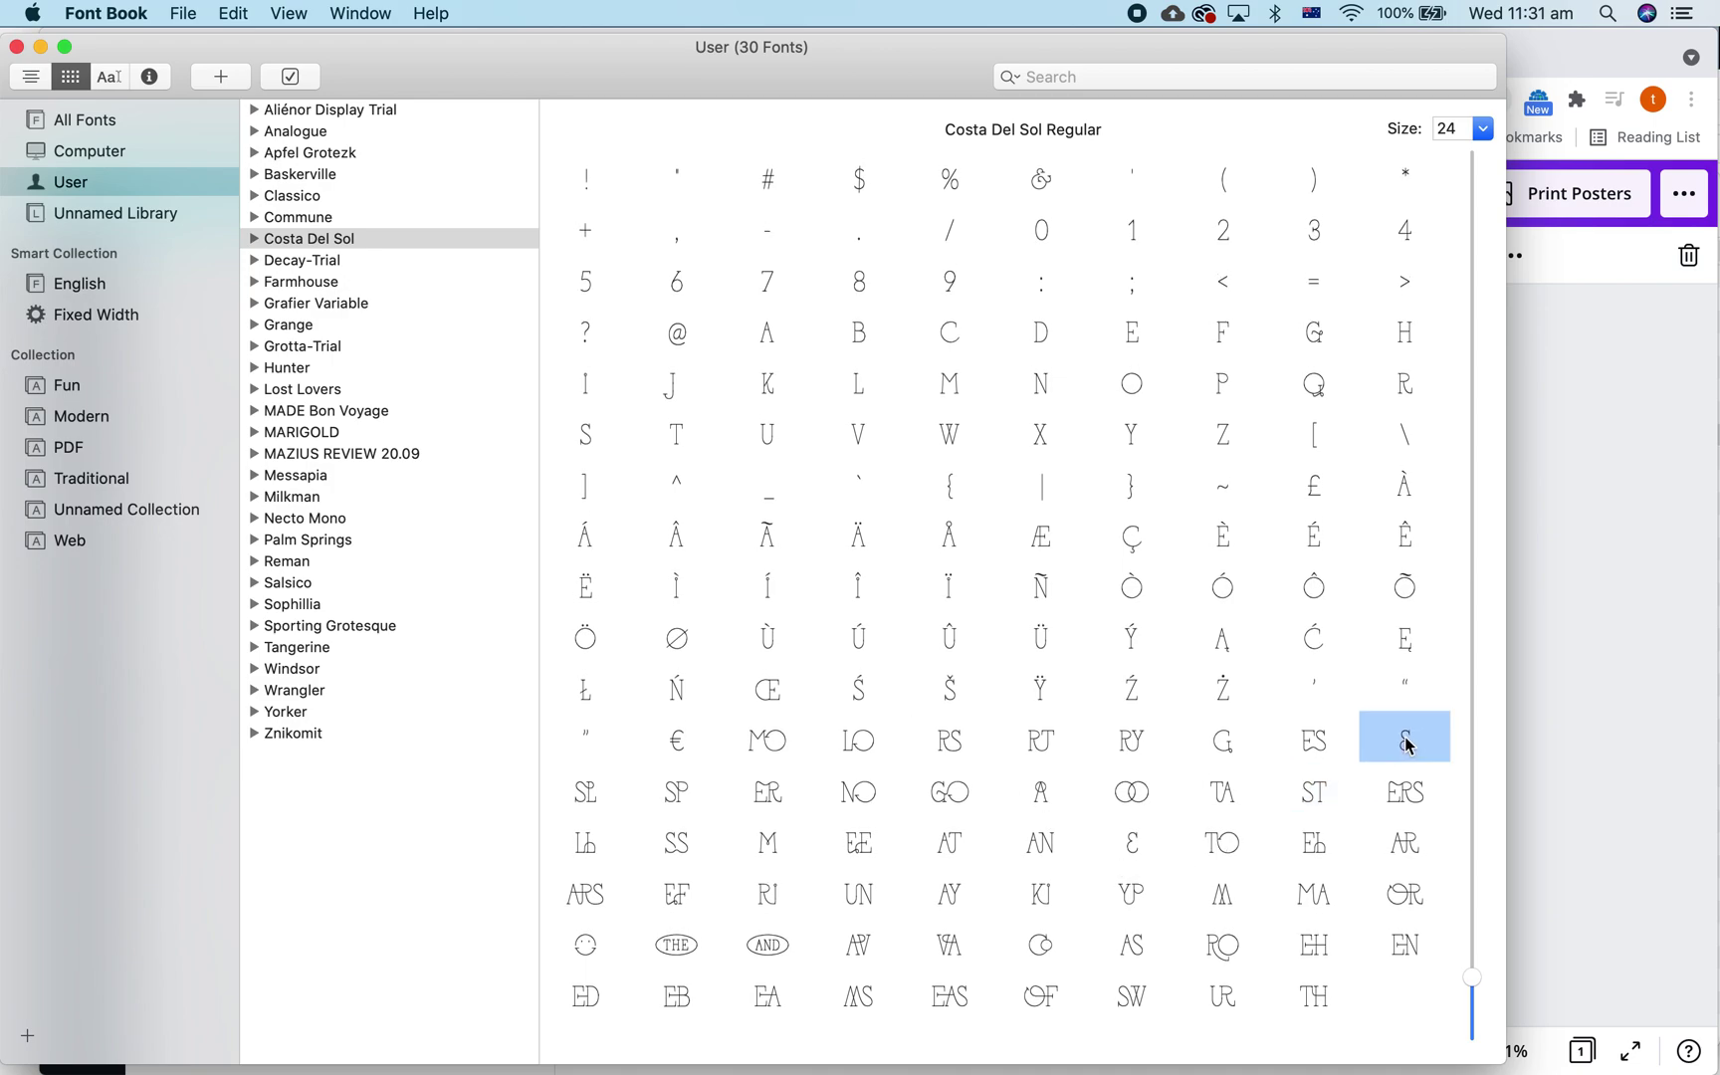
click(1547, 725)
text(§)
key(Return)
key(BackSpace)
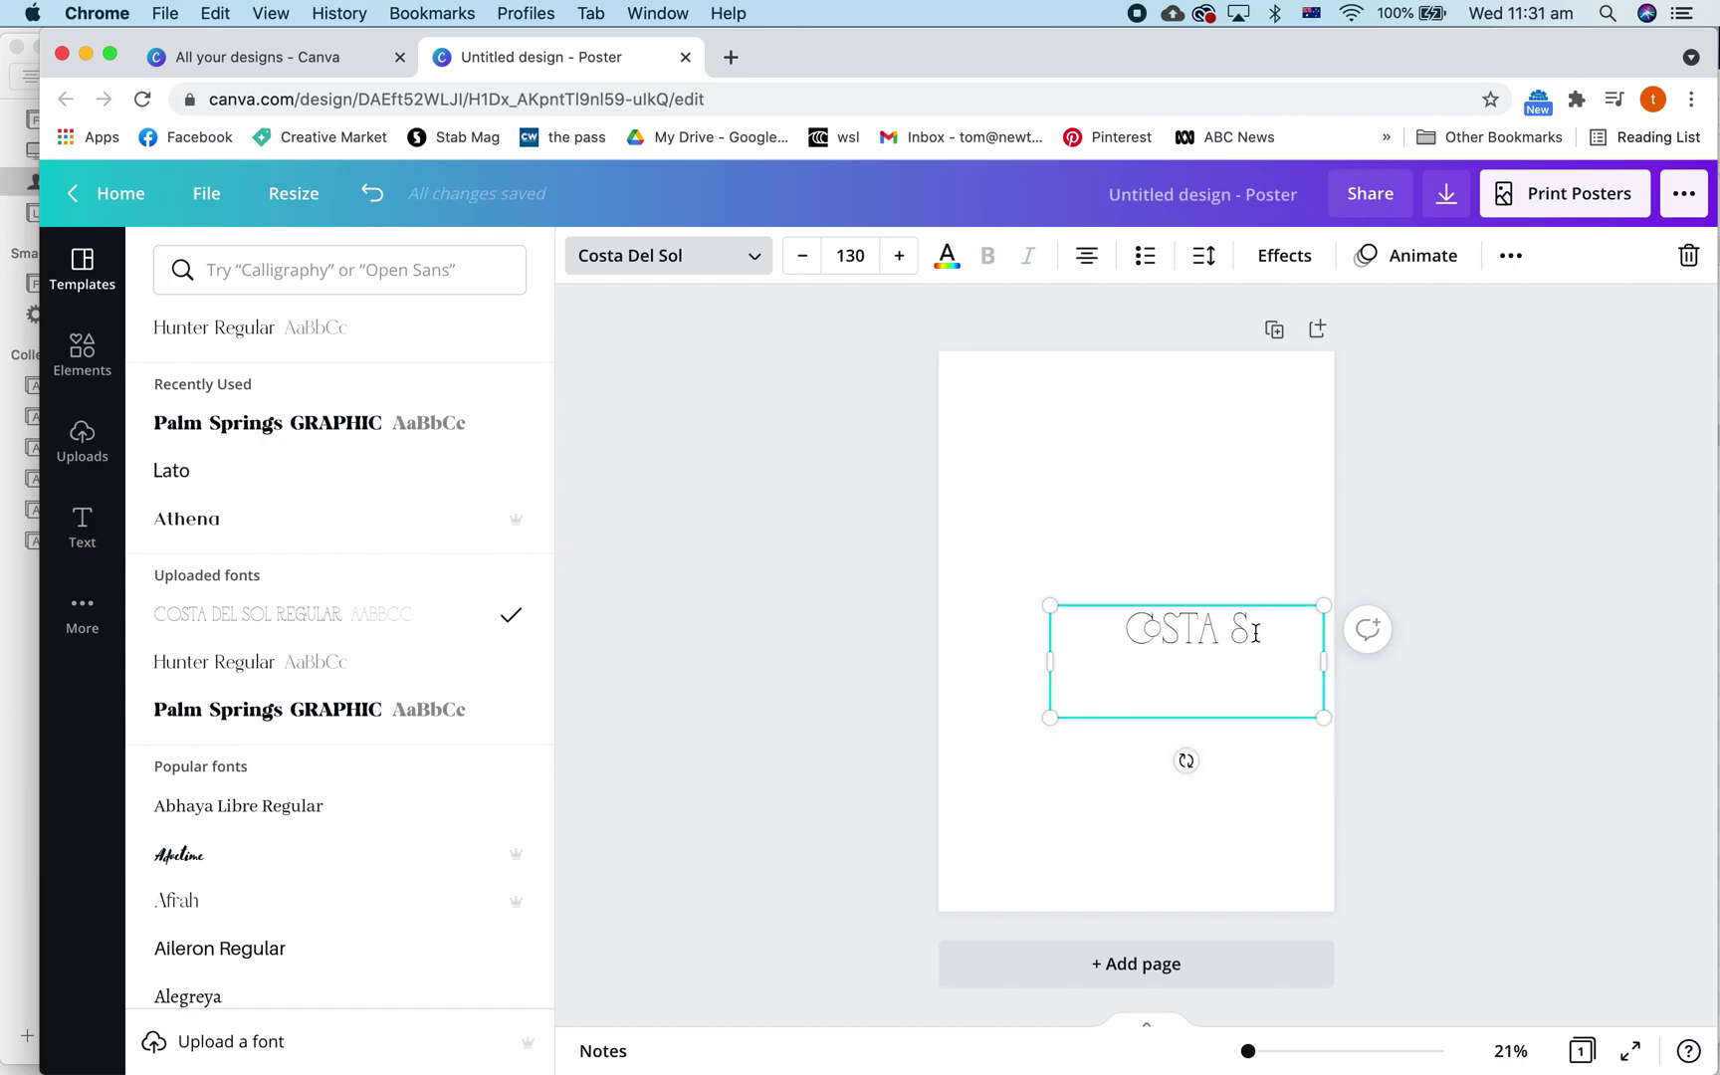